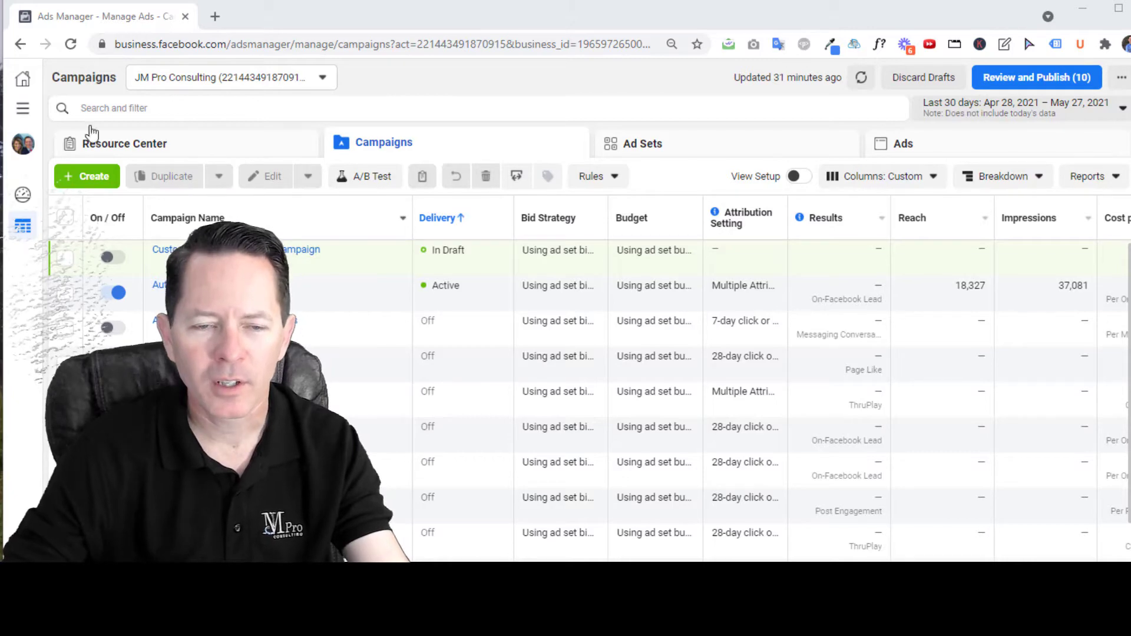
Create a new campaign with the Auction buying type and the Messages objective.
left_click(88, 176)
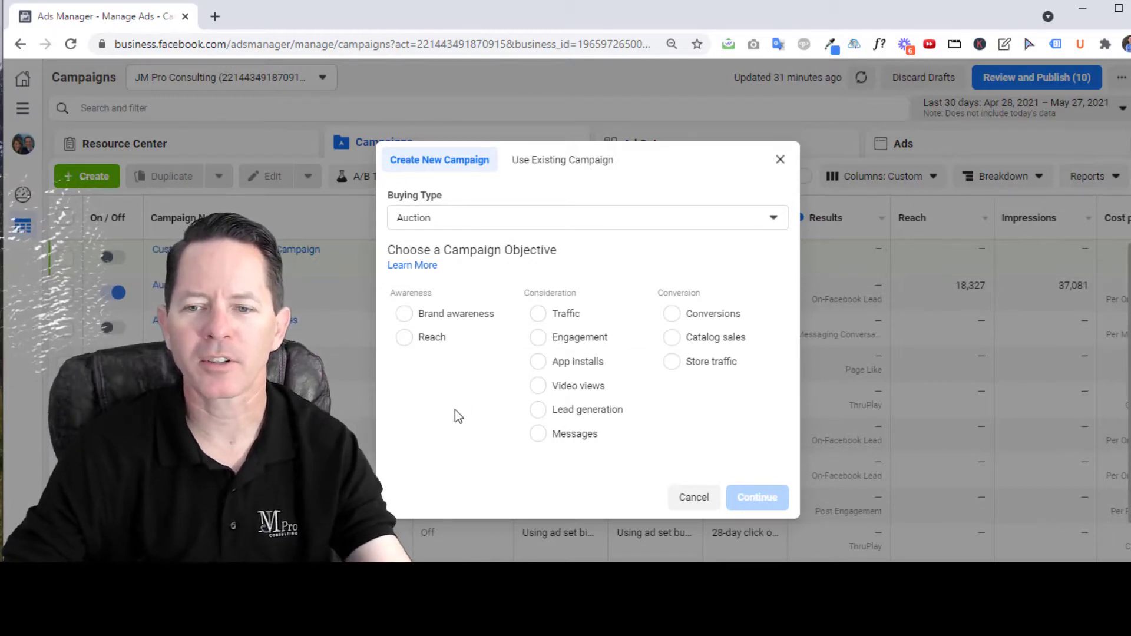
mouse_move(511, 317)
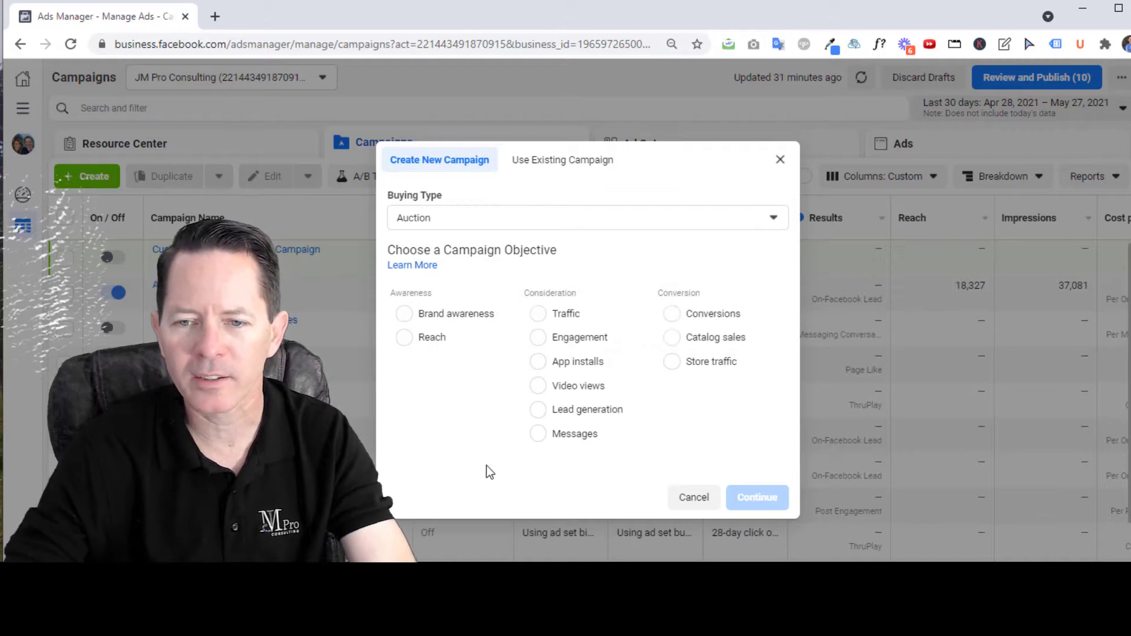
left_click(538, 434)
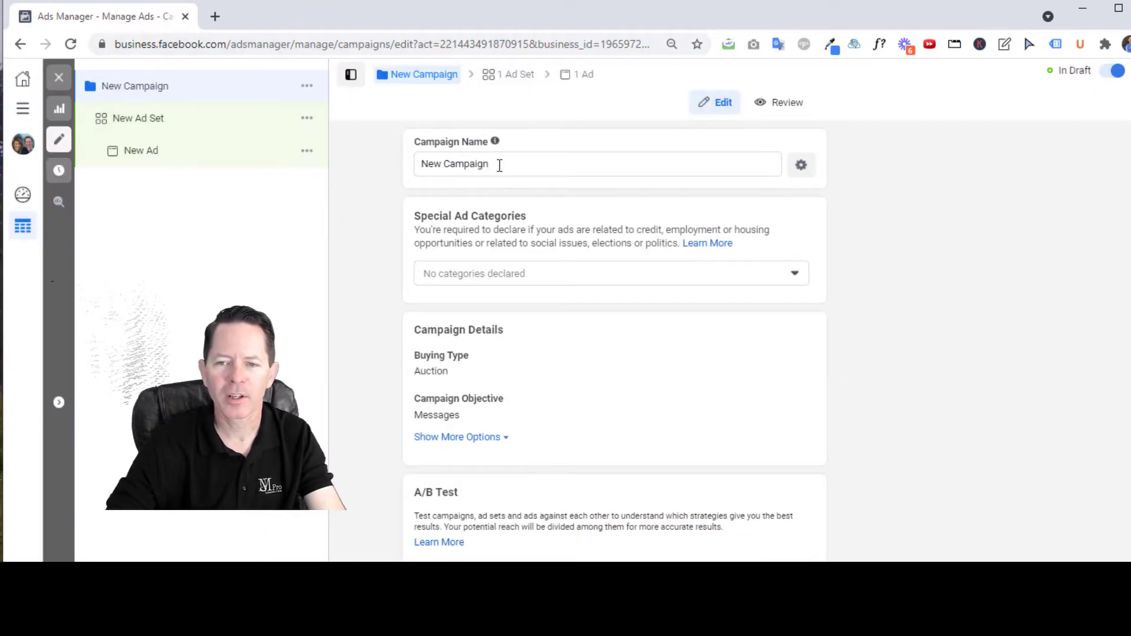
Rename the new campaign as "Auto Shop - Messages".
left_click_drag(495, 163, 372, 158)
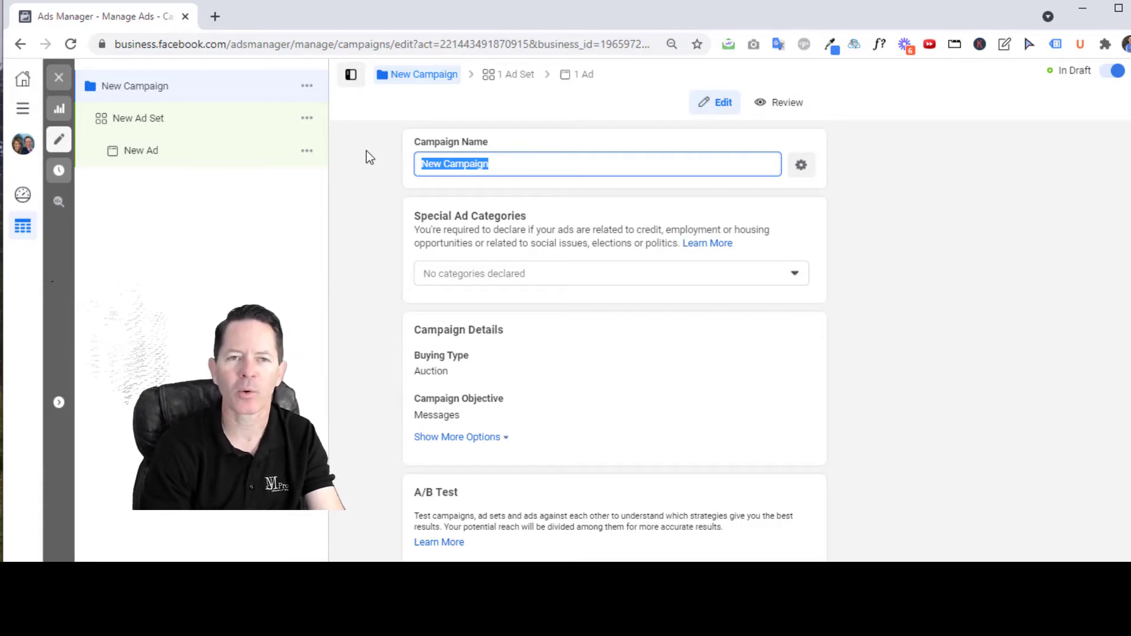
type("Auto S")
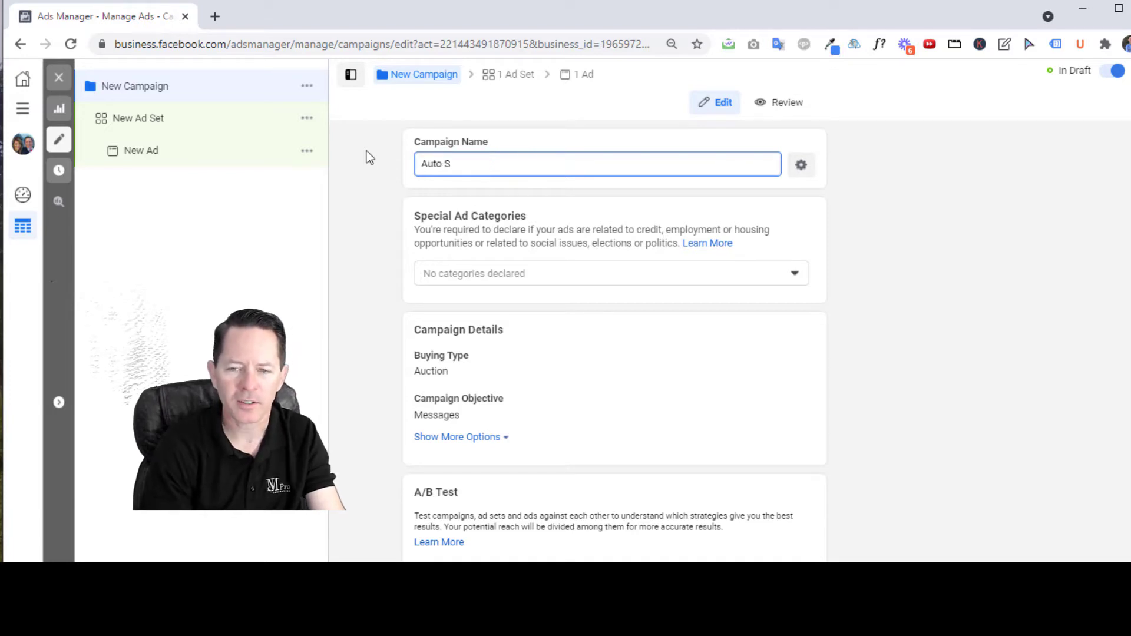
key("BackSpace")
key("BackSpace")
key("BackSpace")
key("BackSpace")
type("Custom")
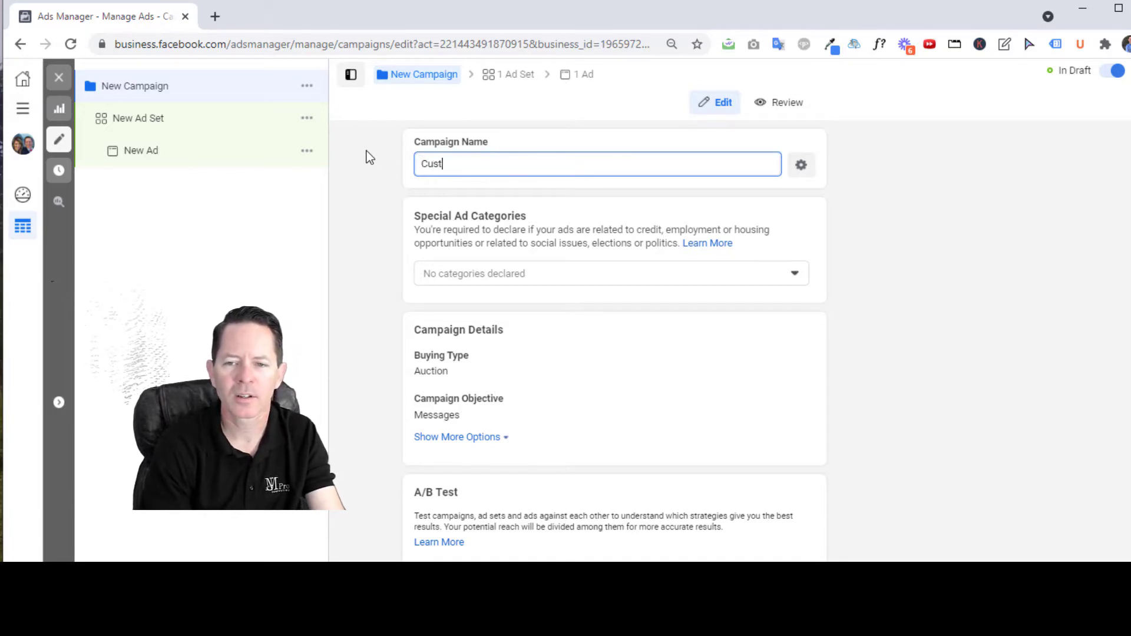
key("BackSpace")
key("BackSpace")
key("BackSpace")
key("BackSpace")
key("BackSpace")
key("BackSpace")
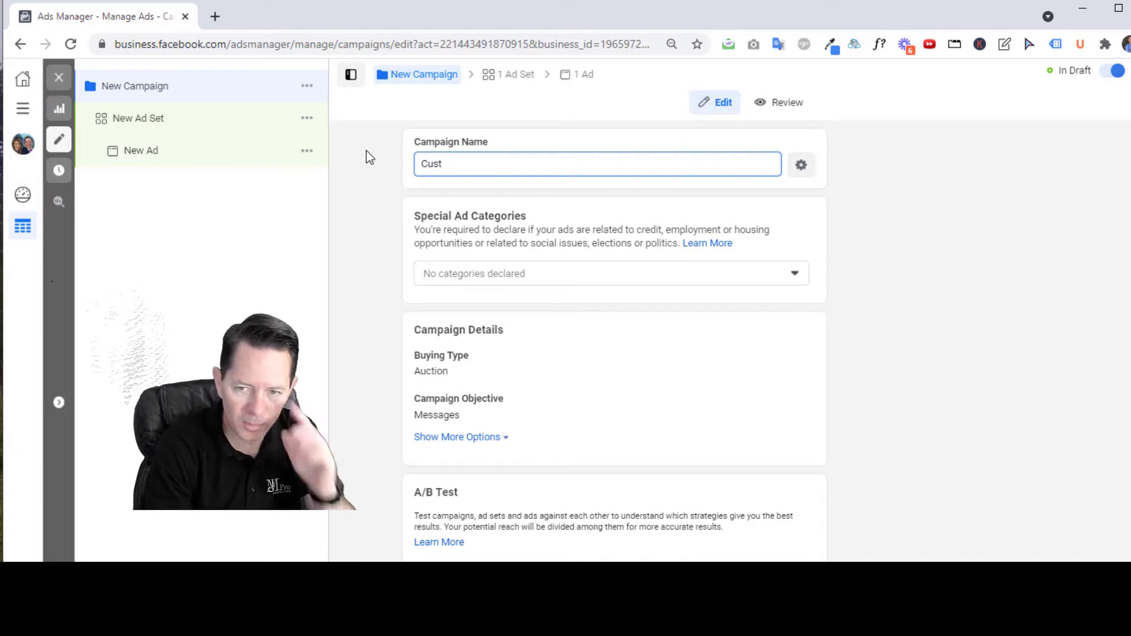
type("Auto Shop")
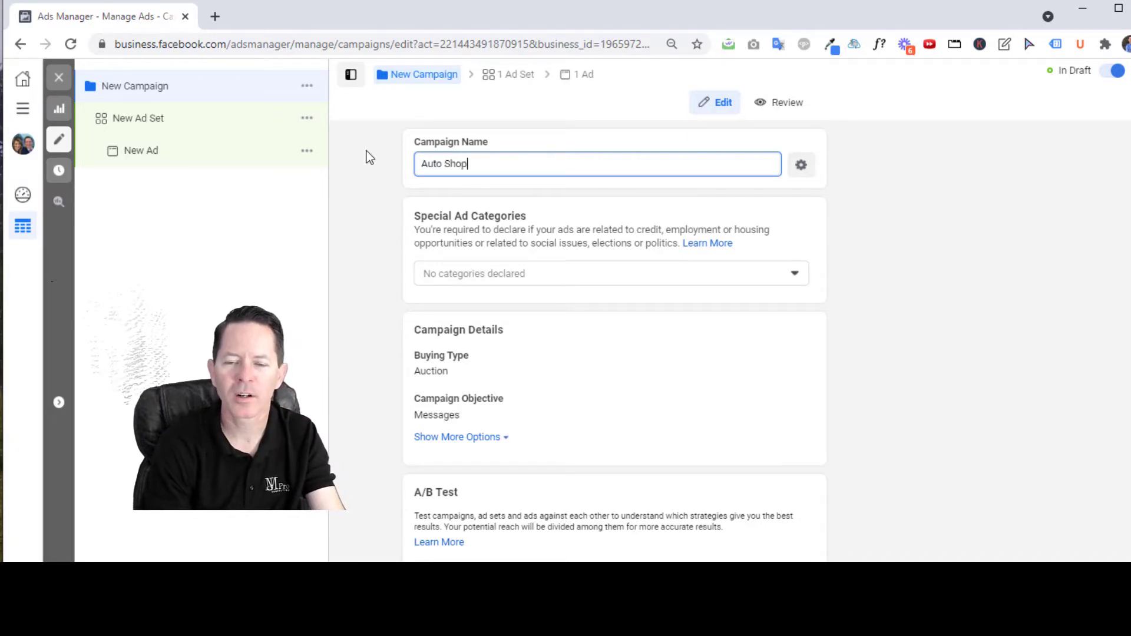
type(" - Messages")
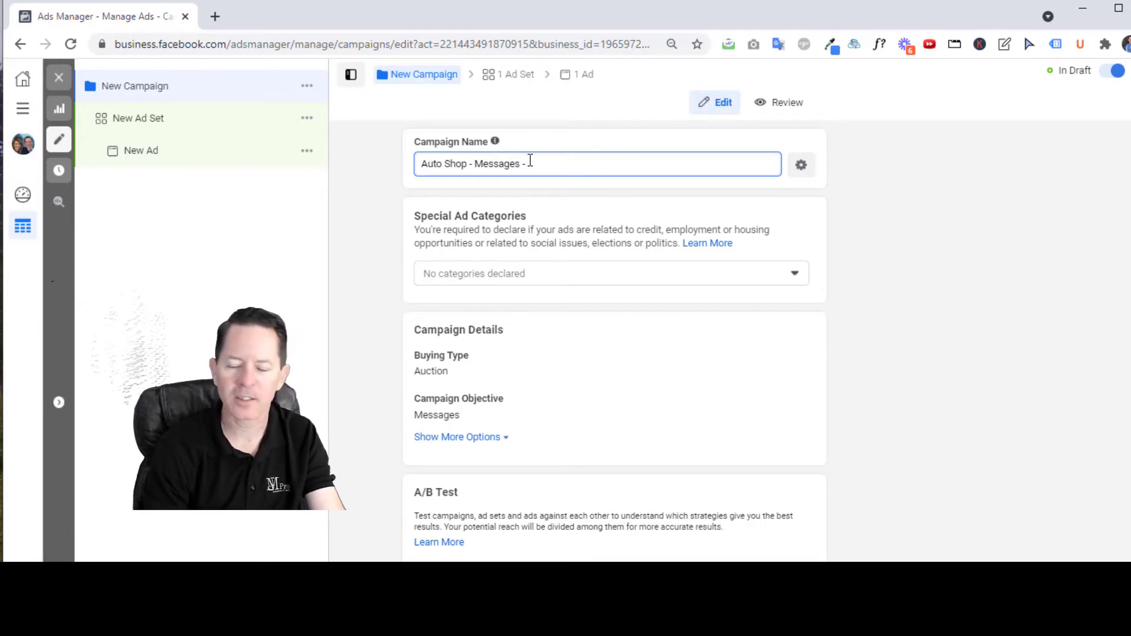
type(" - Ma")
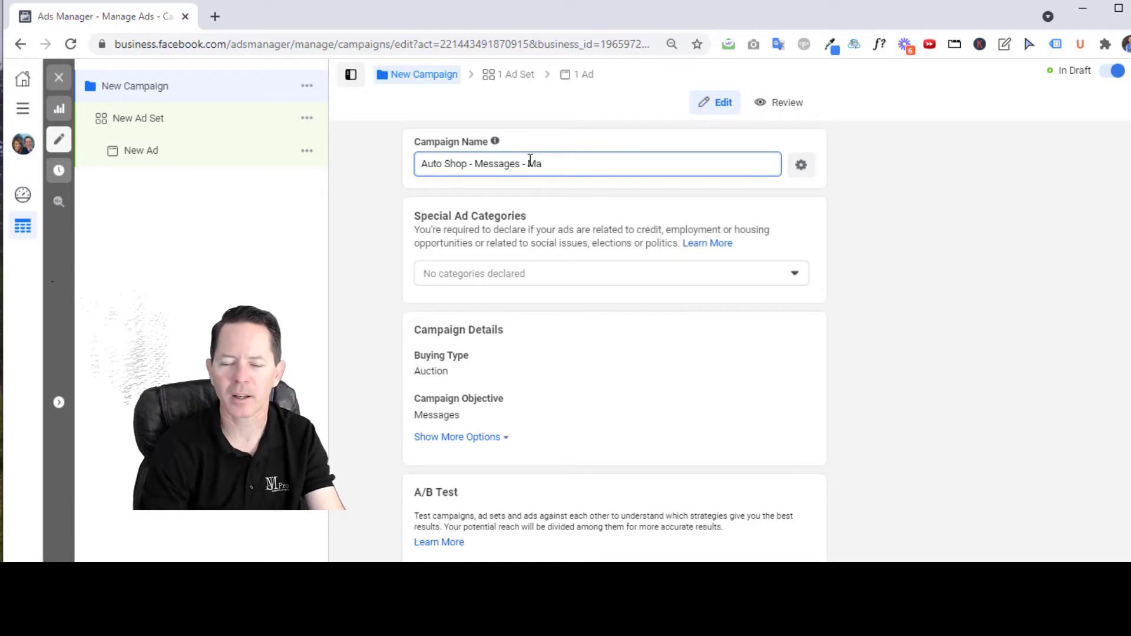
key("BackSpace")
key("BackSpace")
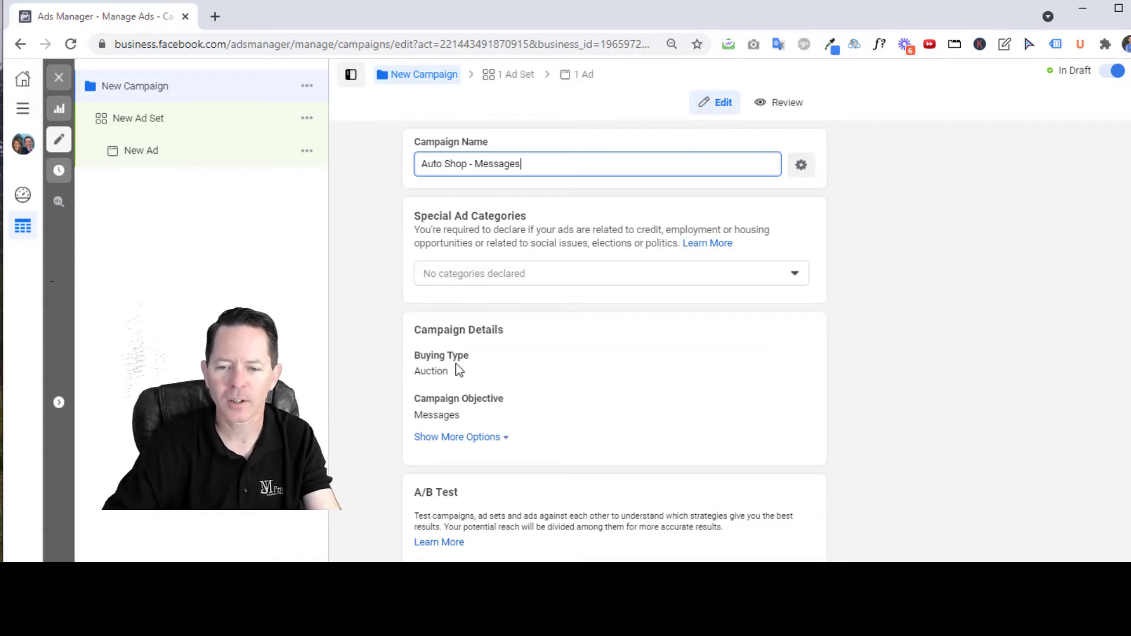
scroll(779, 381, "down", 2)
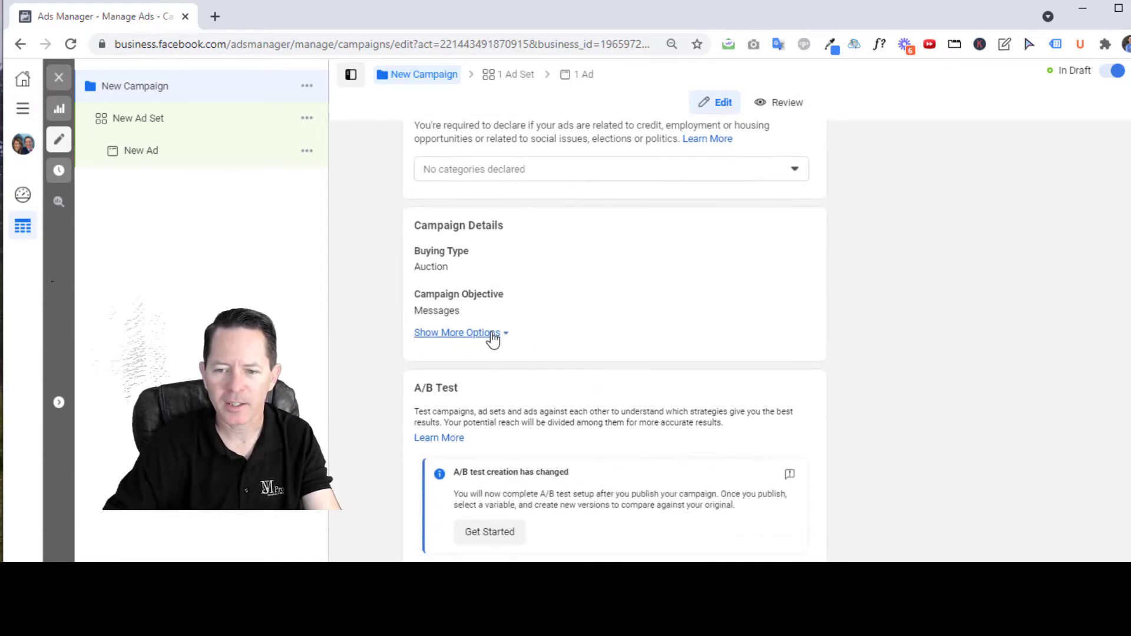
left_click(493, 335)
left_click(451, 333)
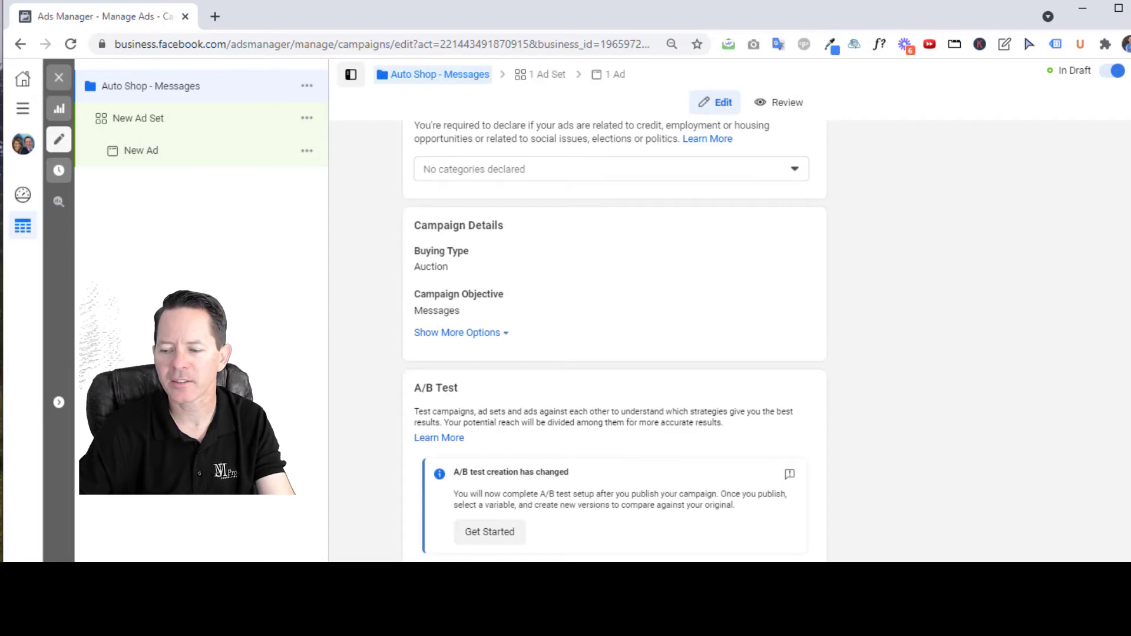
Open the campaign's new ad set and rename it as "City - 5 miles - car interests - messages".
left_click(144, 119)
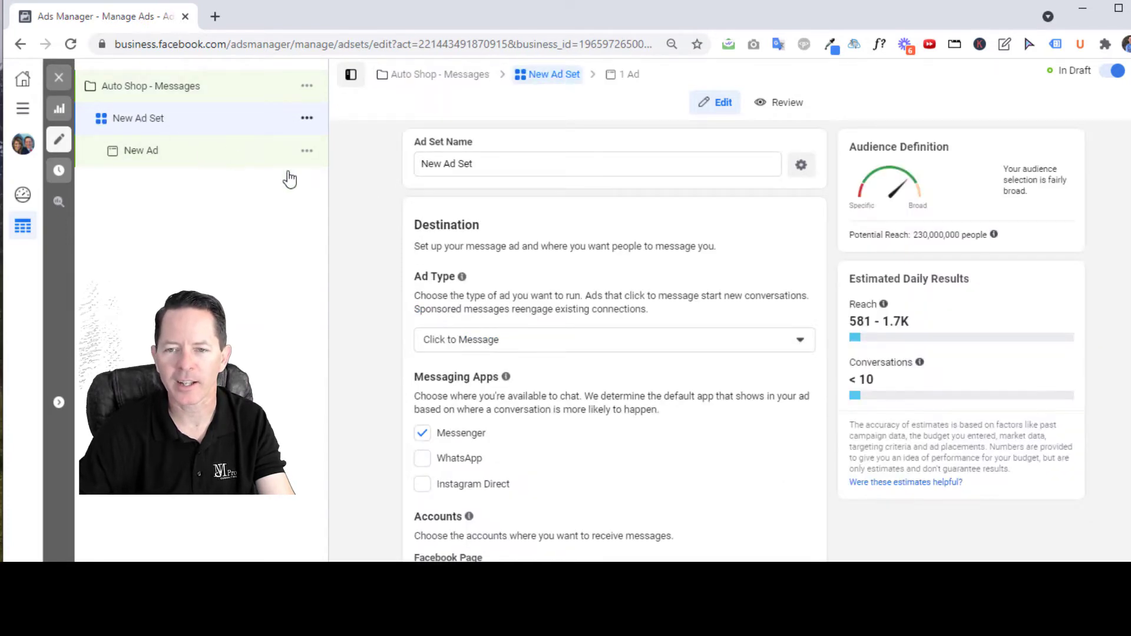
left_click_drag(486, 163, 392, 160)
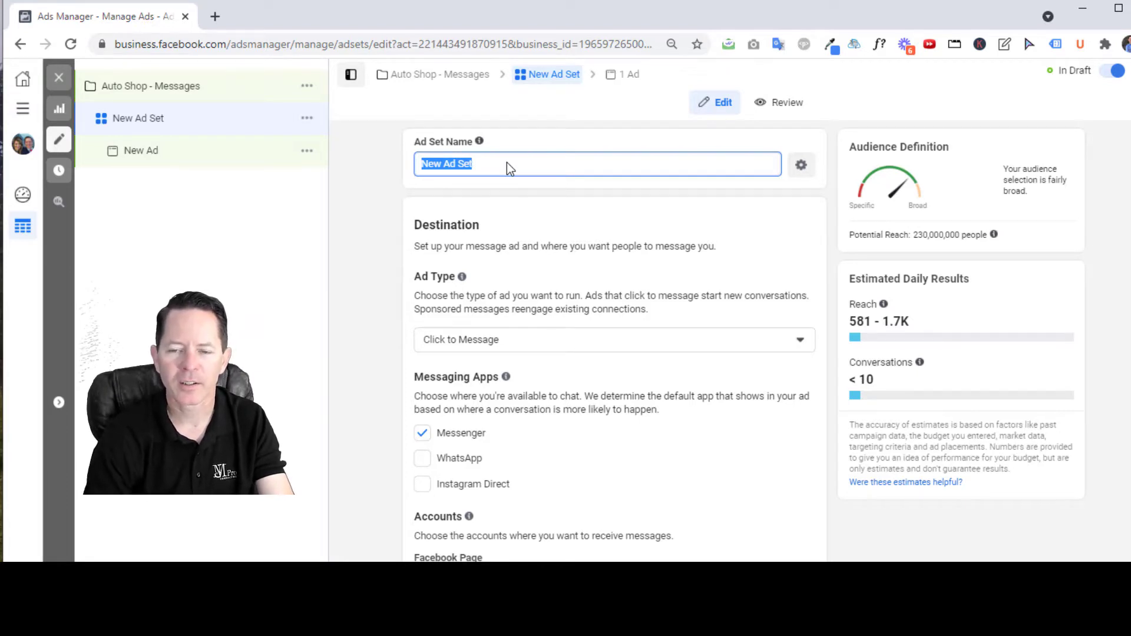
type("City ")
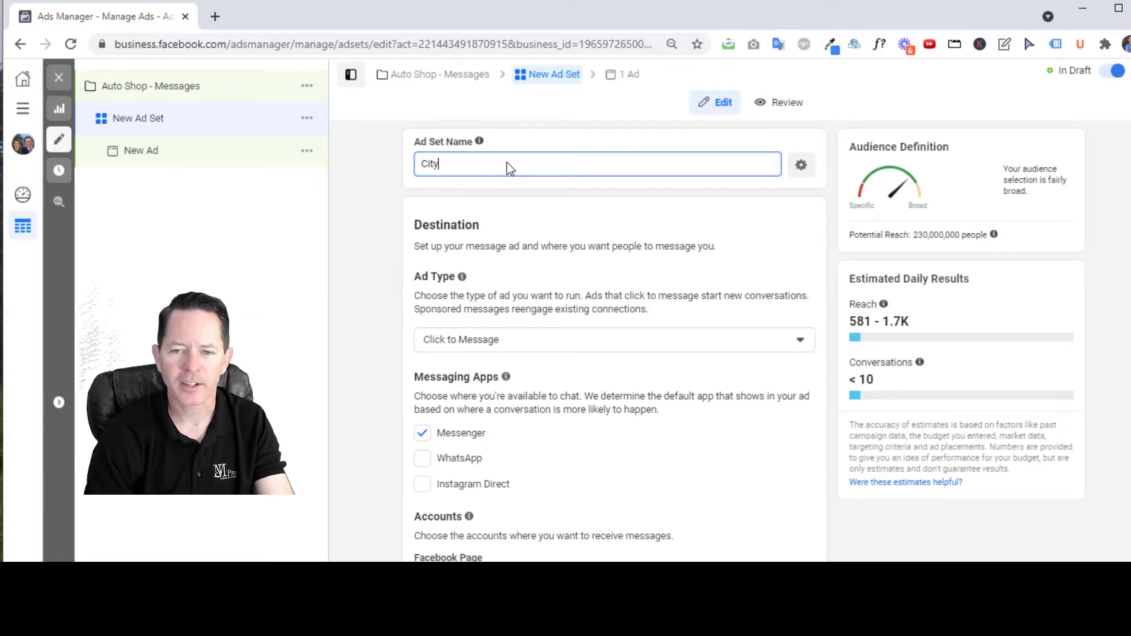
type("=")
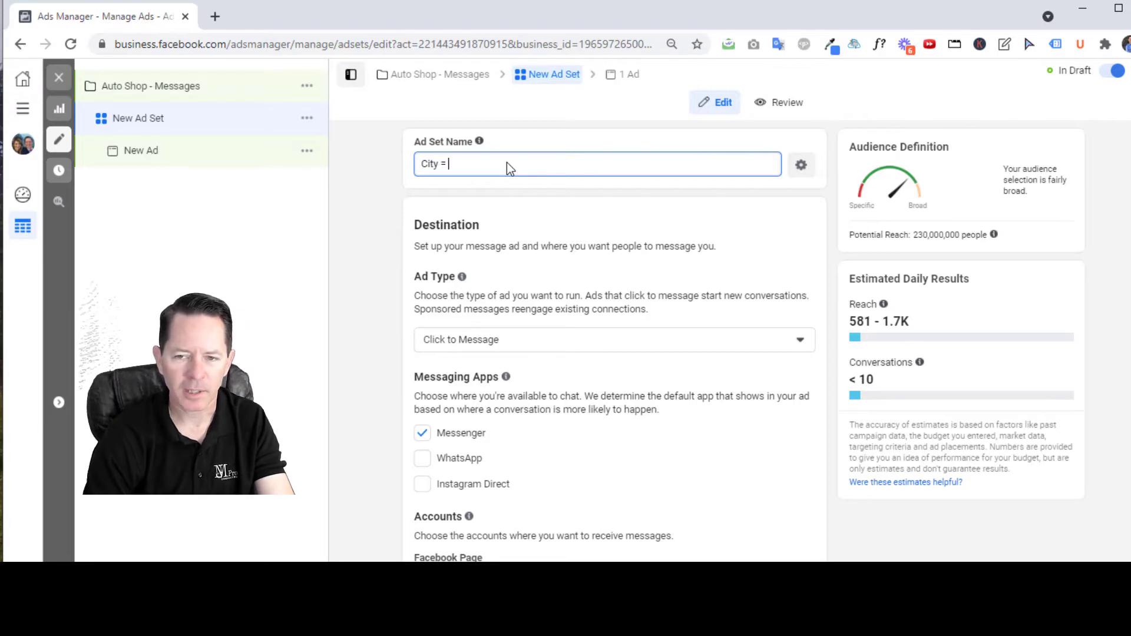
type("- 5 miles")
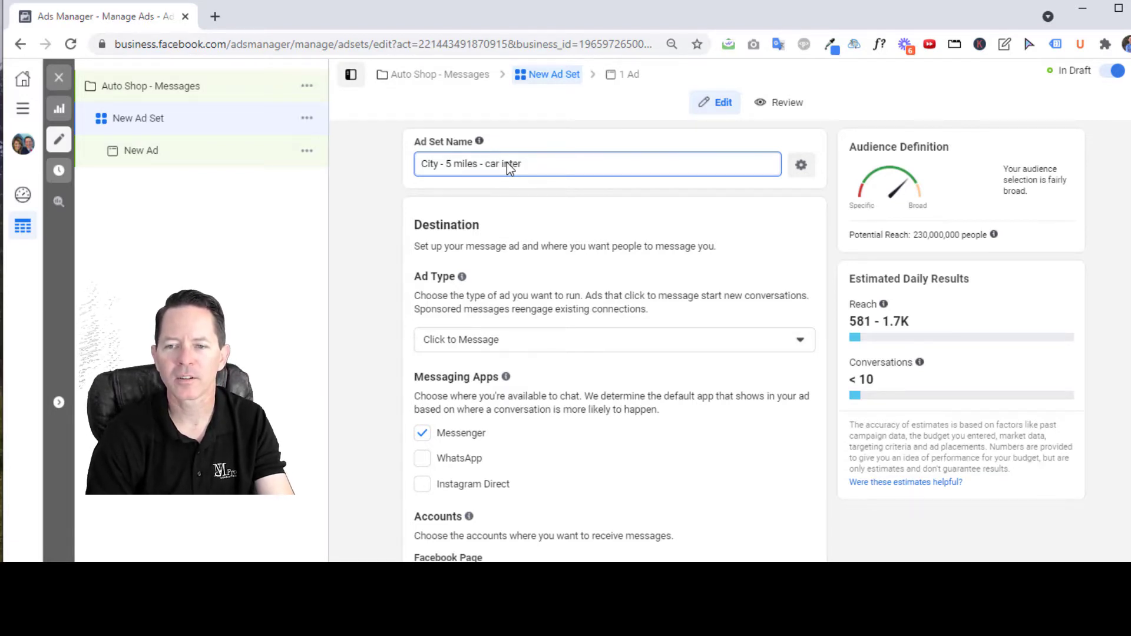
type("- car interests - messages")
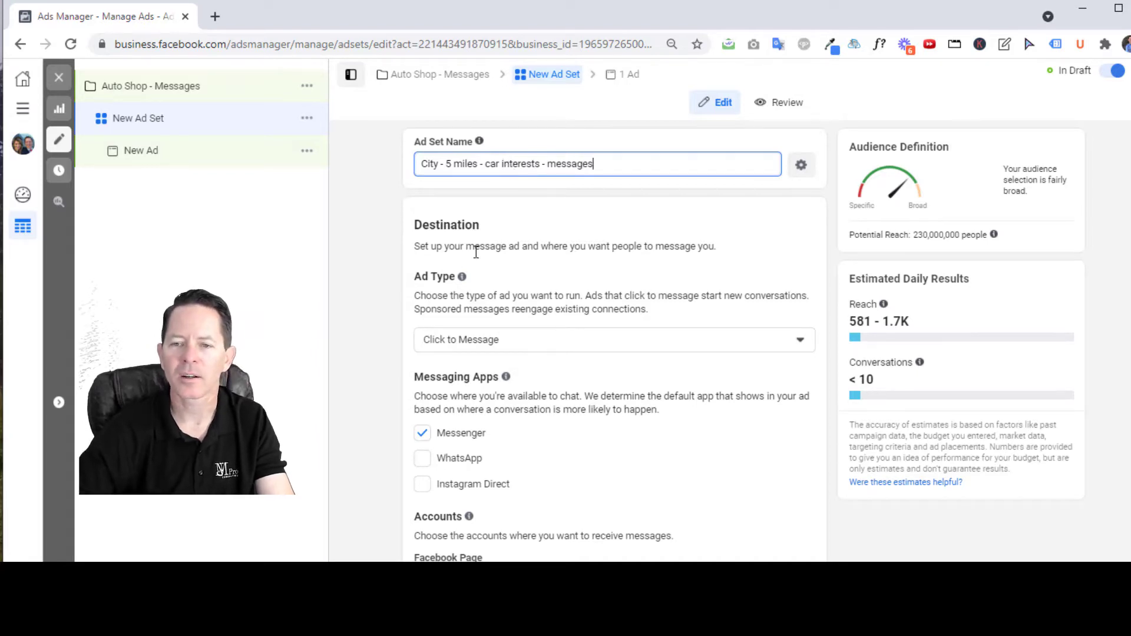
Set the ad set's daily budget to $1.00 to see its effect on the estimated daily results.
scroll(494, 294, "down", 3)
scroll(474, 209, "up", 3)
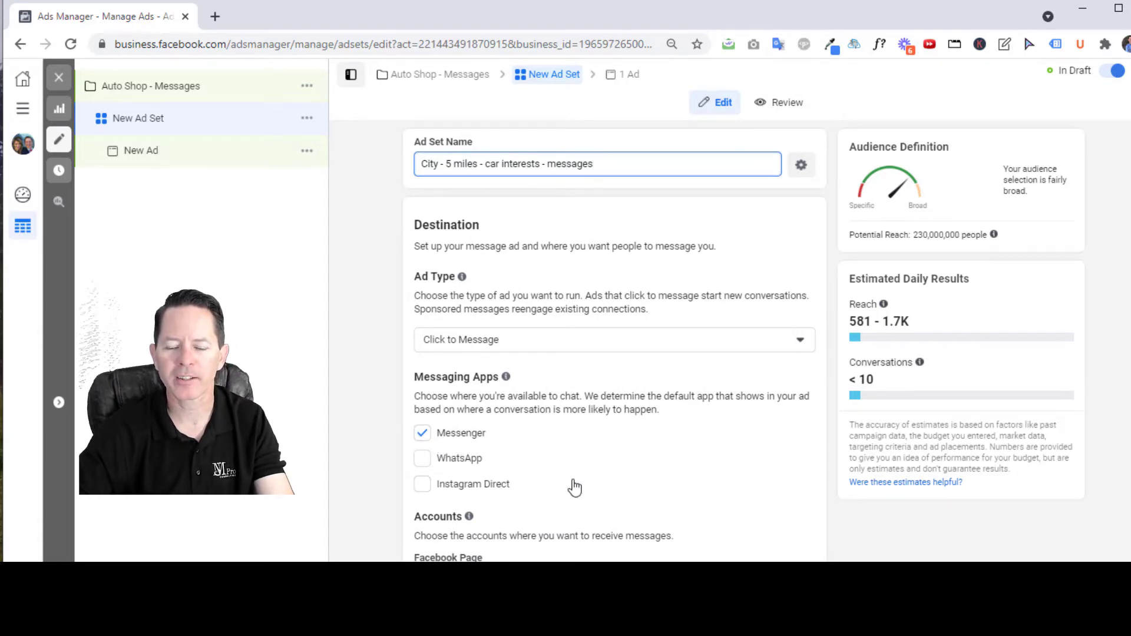
scroll(530, 500, "down", 3)
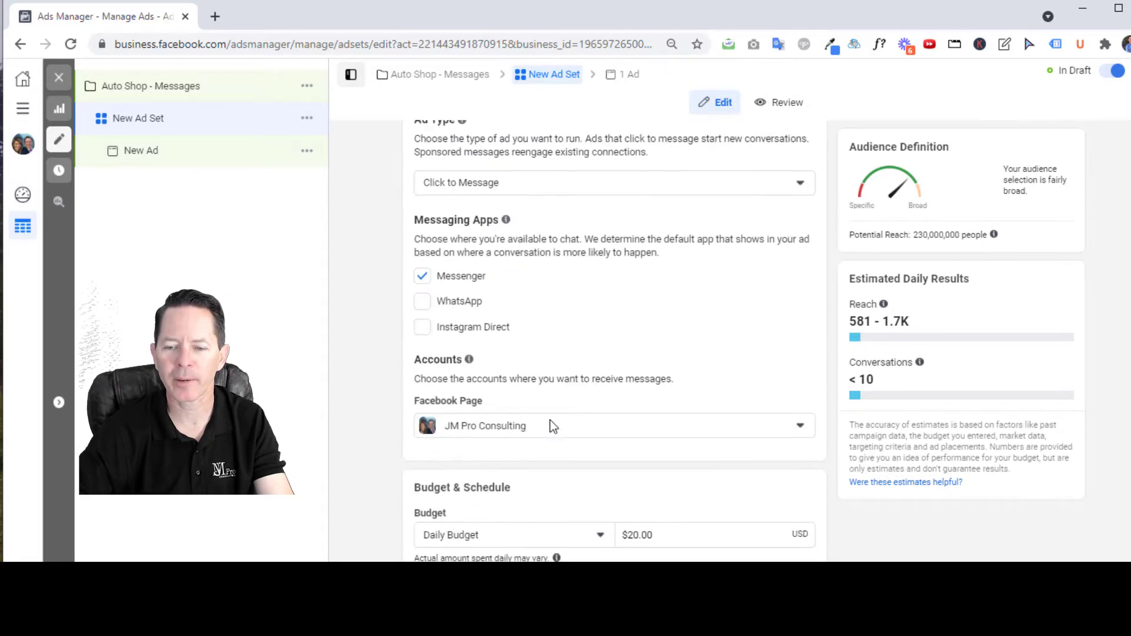
scroll(575, 288, "down", 3)
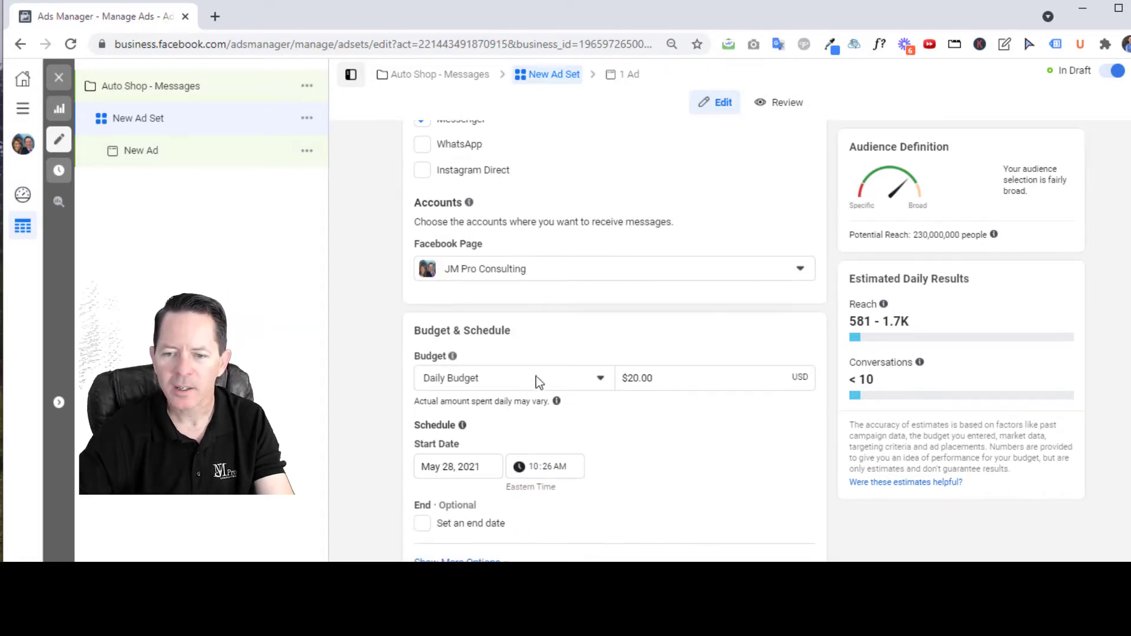
left_click(633, 377)
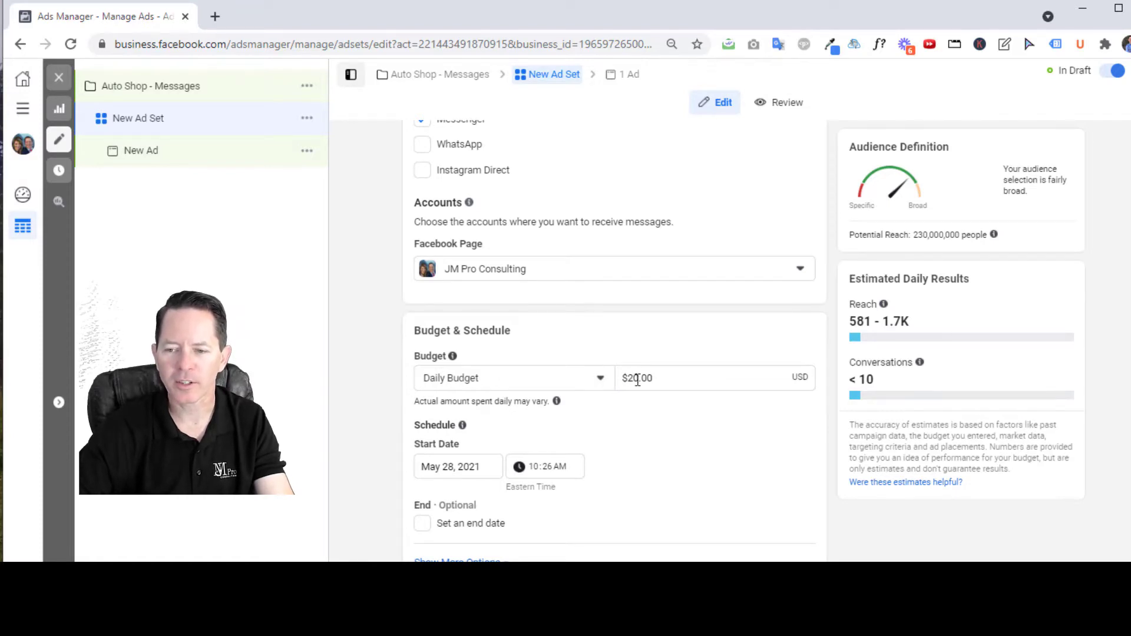
key("BackSpace")
key("BackSpace")
type("1")
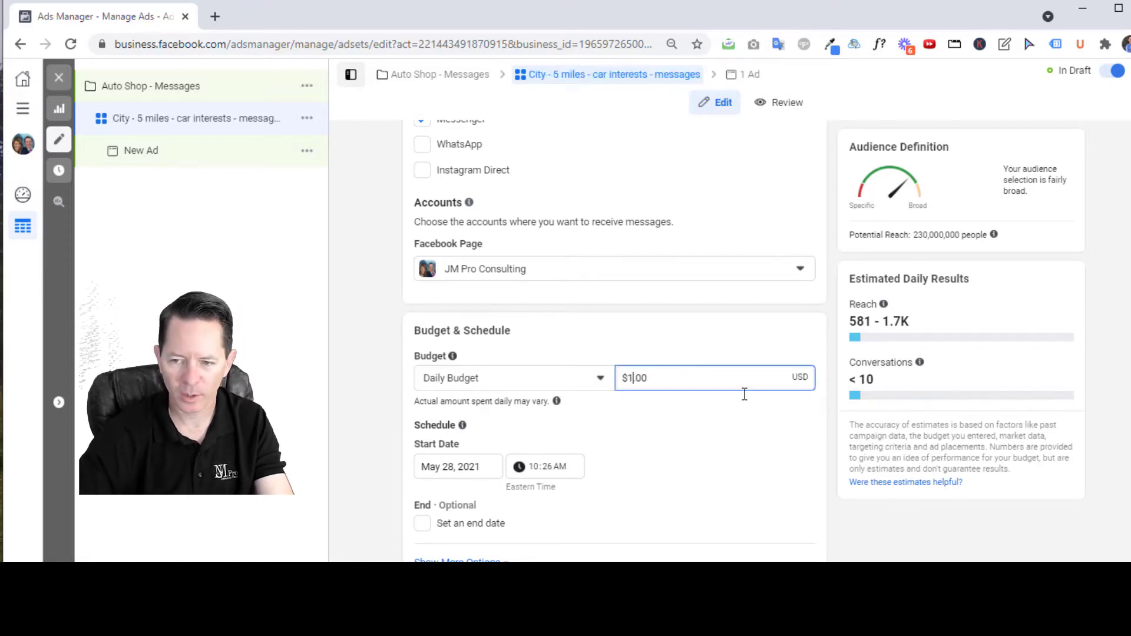
left_click(740, 452)
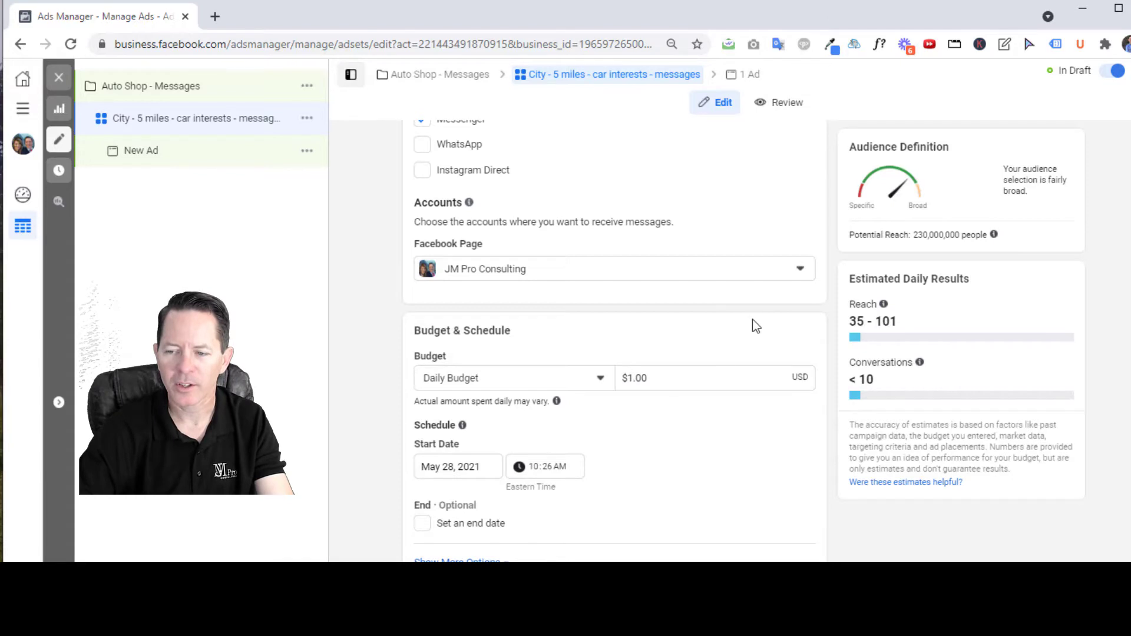
Try daily budgets of $10,000,000.00 and $1,000,000.00 to compare the estimated daily results.
left_click(630, 380)
left_click_drag(663, 378, 627, 382)
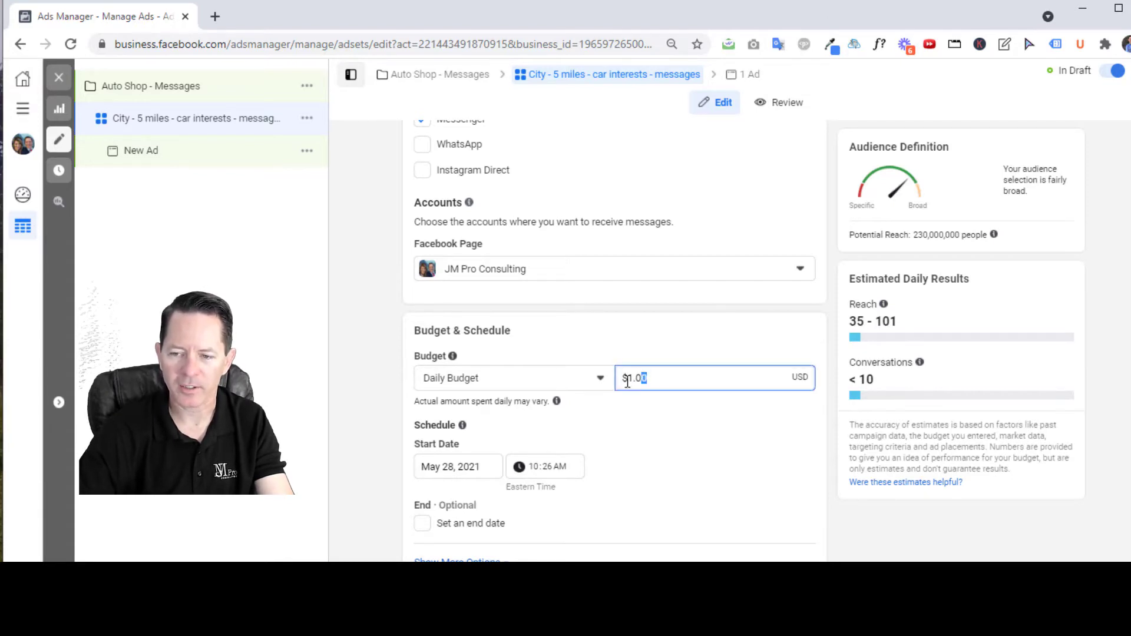
type("10,000,000")
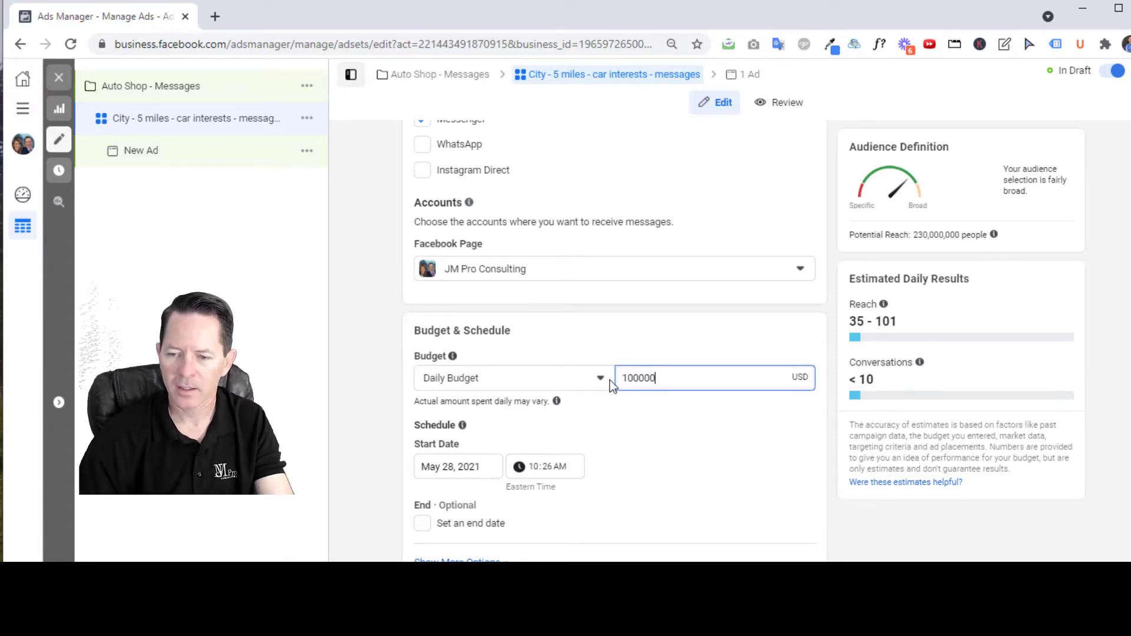
left_click(686, 446)
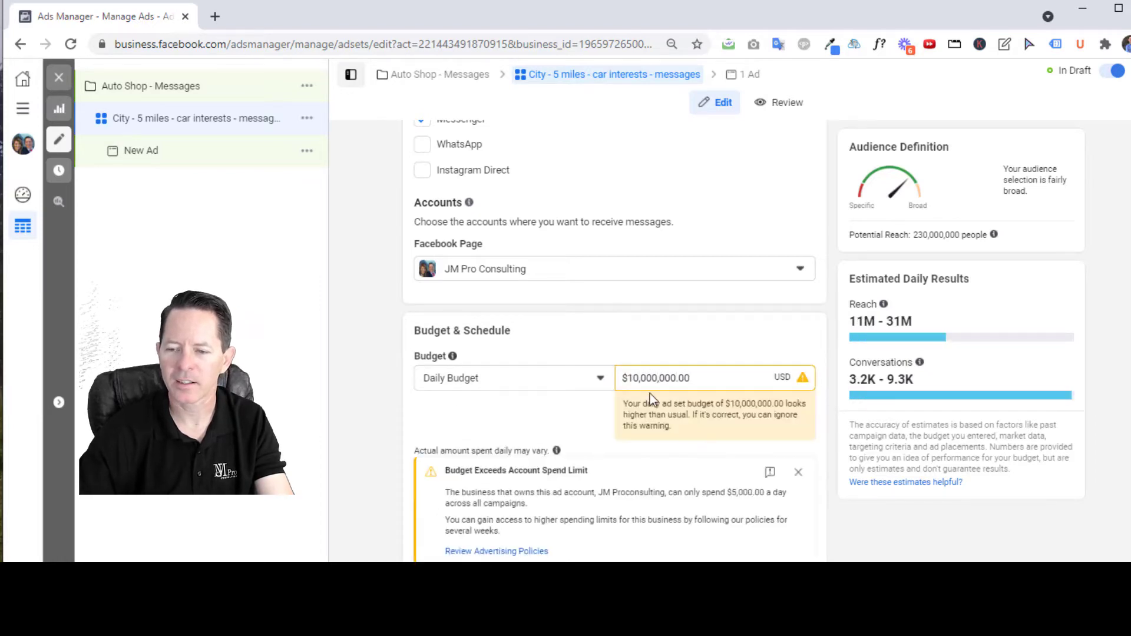
left_click(638, 377)
key("BackSpace")
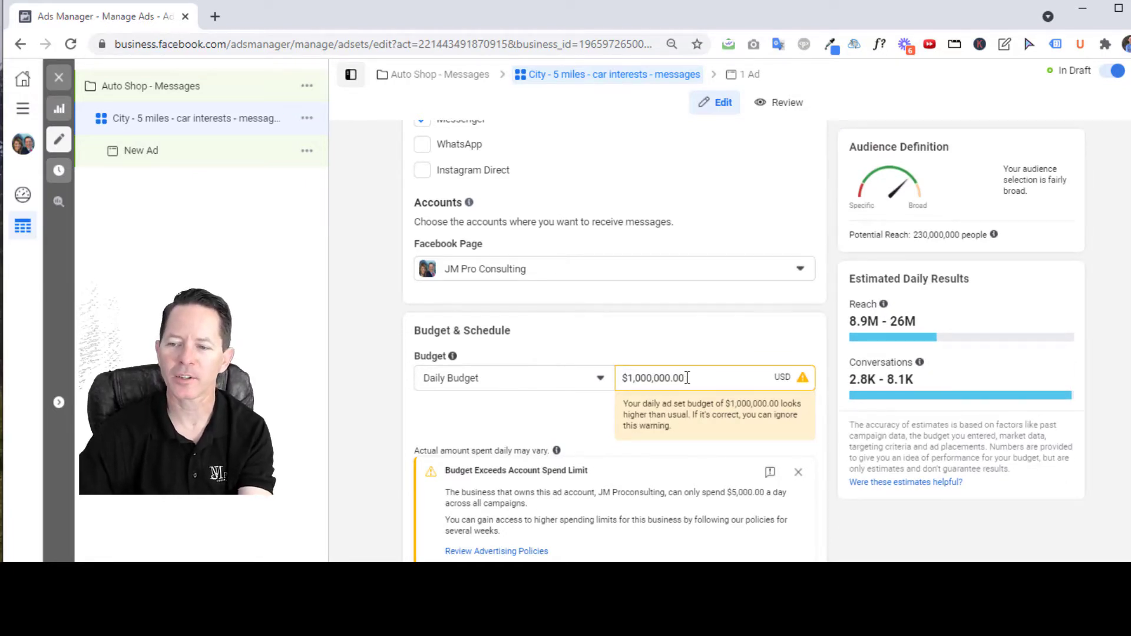
Set the ad set's daily budget to $20.00.
left_click_drag(687, 378, 600, 382)
type("20")
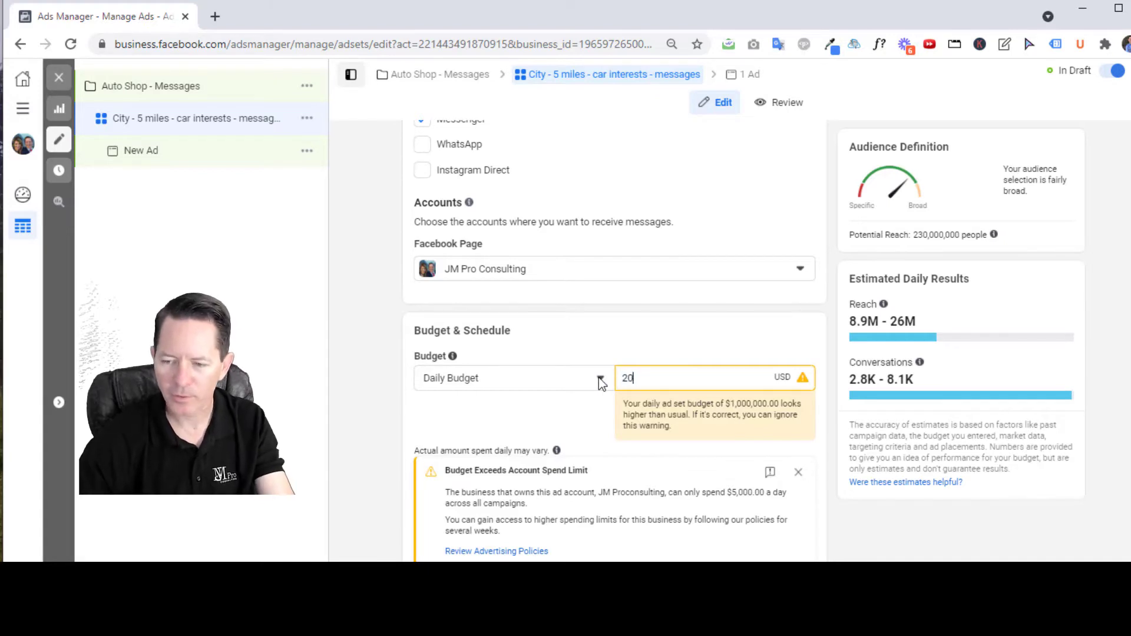
left_click(631, 333)
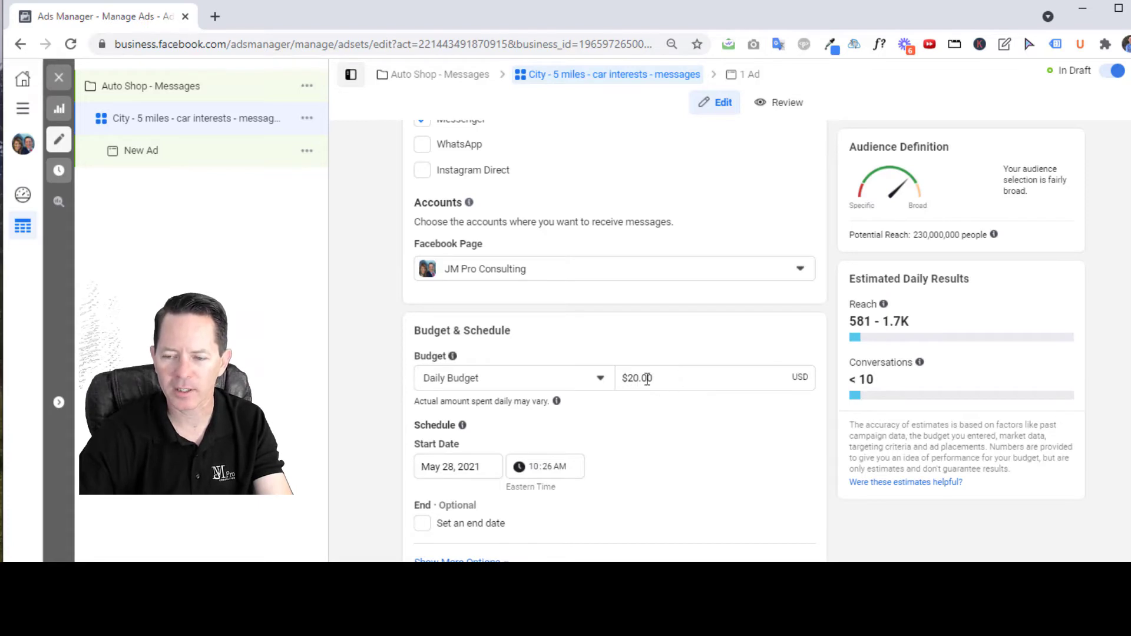
Set the ad set's audience location to the city of Tampa, Florida, United States.
scroll(672, 391, "down", 3)
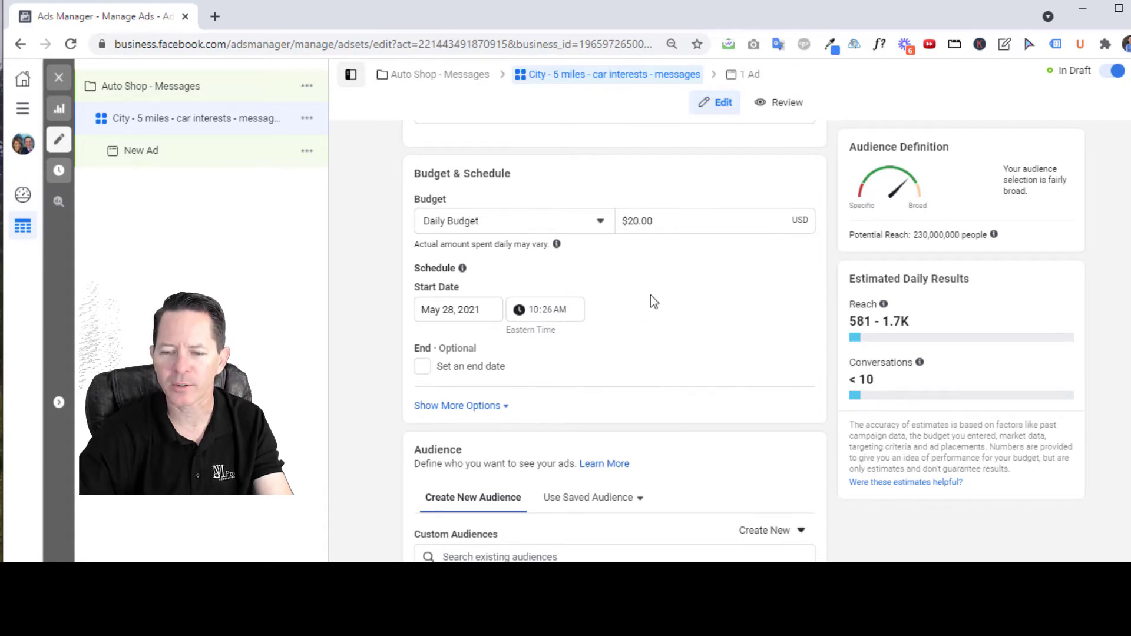
scroll(677, 239, "down", 6)
scroll(674, 238, "up", 3)
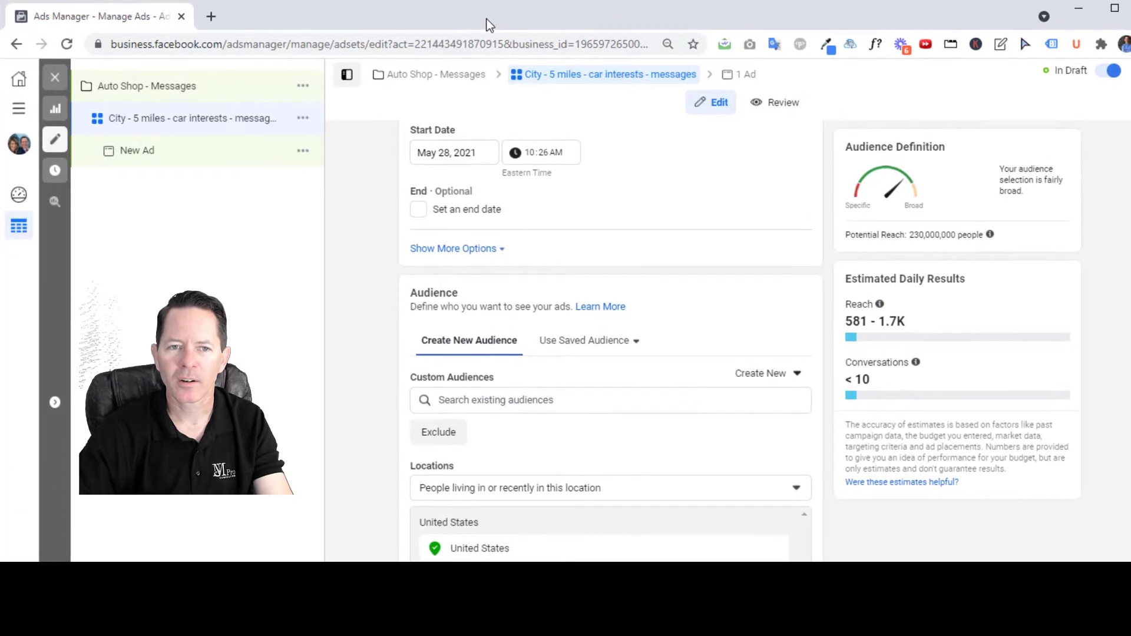
scroll(487, 445, "down", 3)
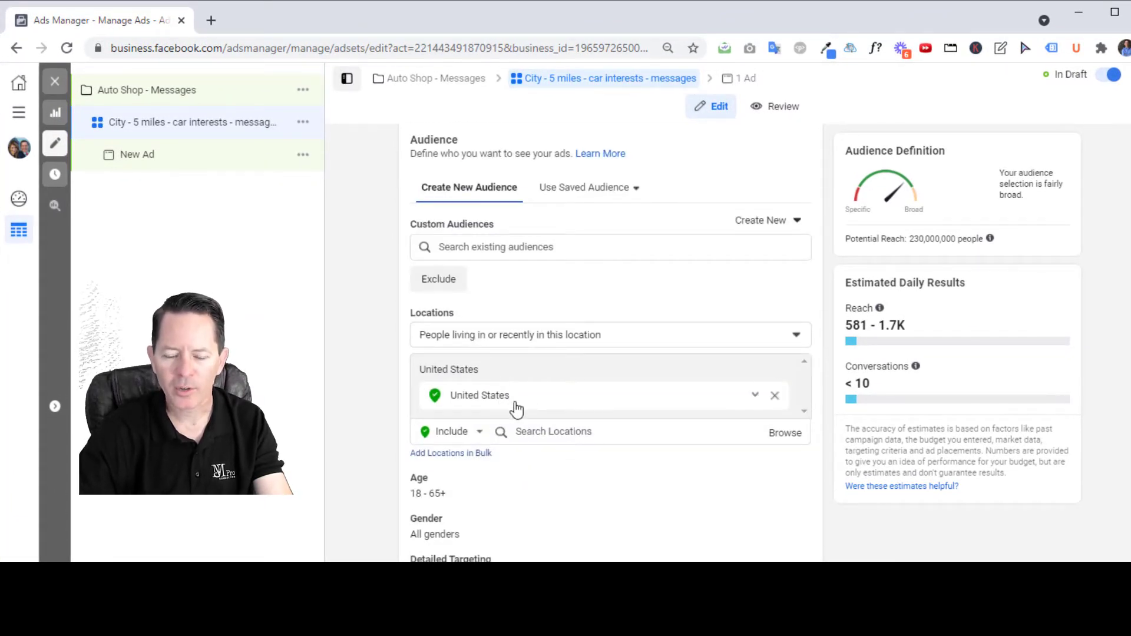
left_click(536, 436)
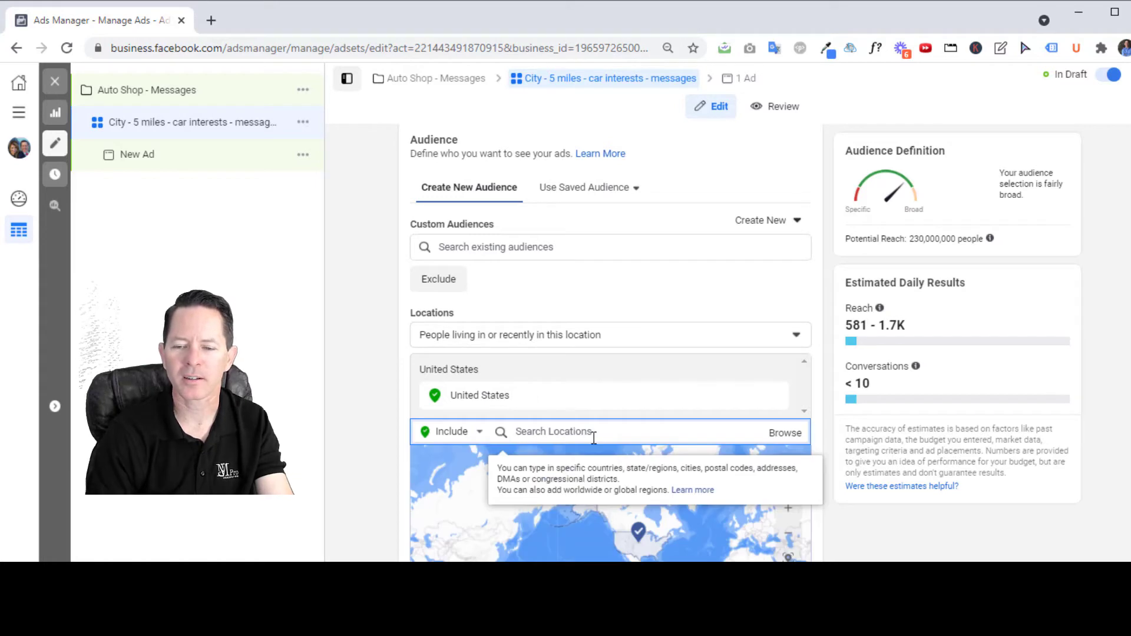
type("tampa")
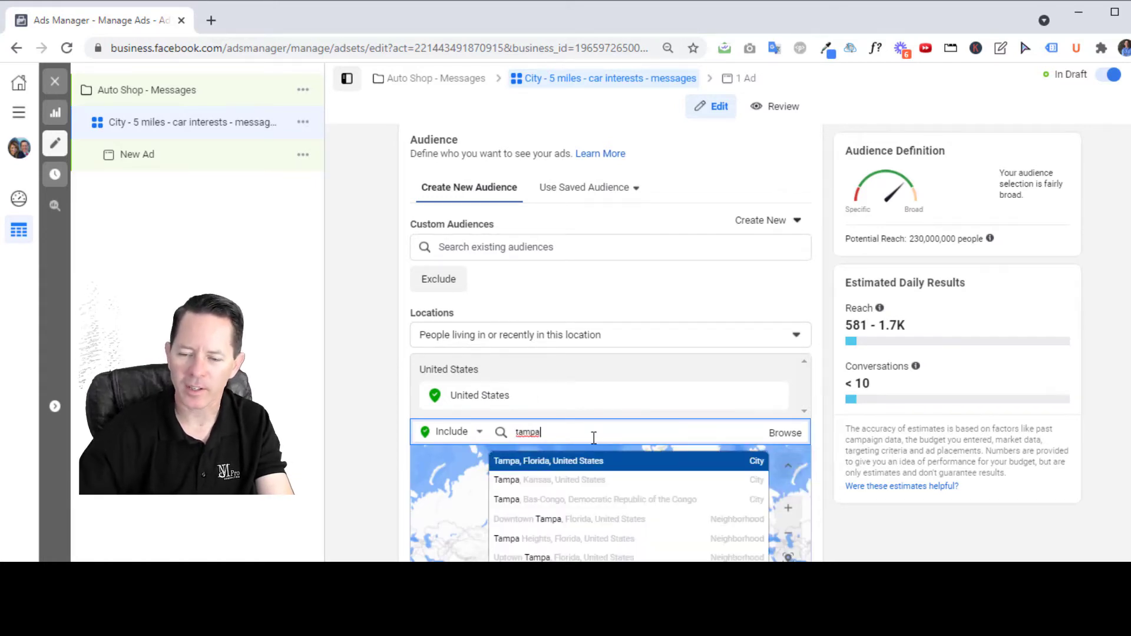
left_click(576, 468)
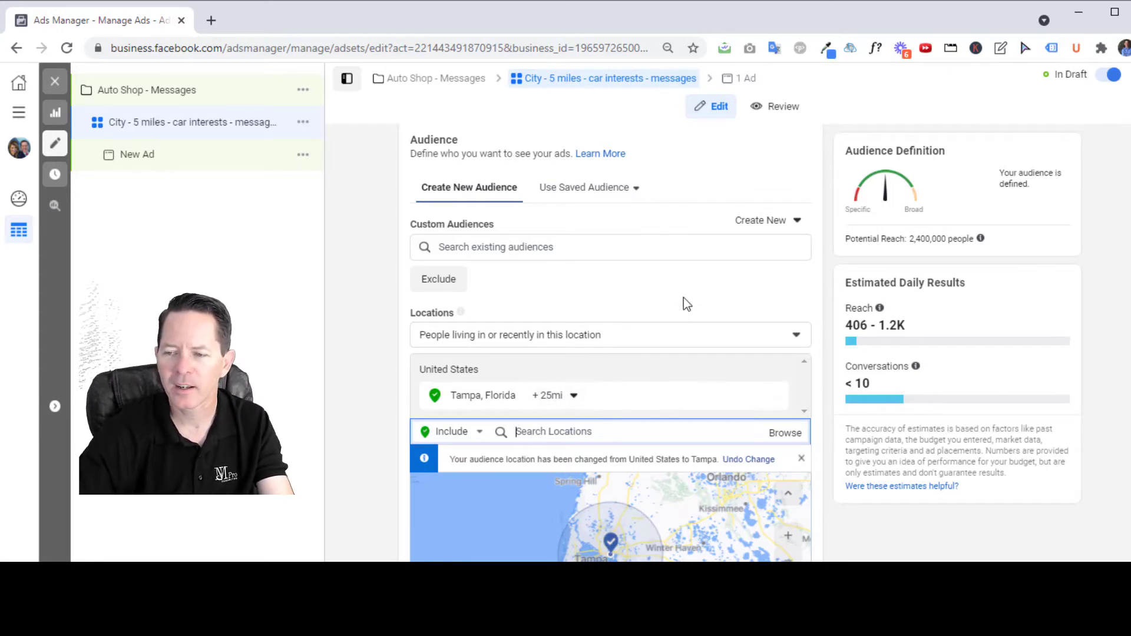
Examine the potential reach of the Tampa audience and review the ad set's budget and audience settings.
left_click(915, 358)
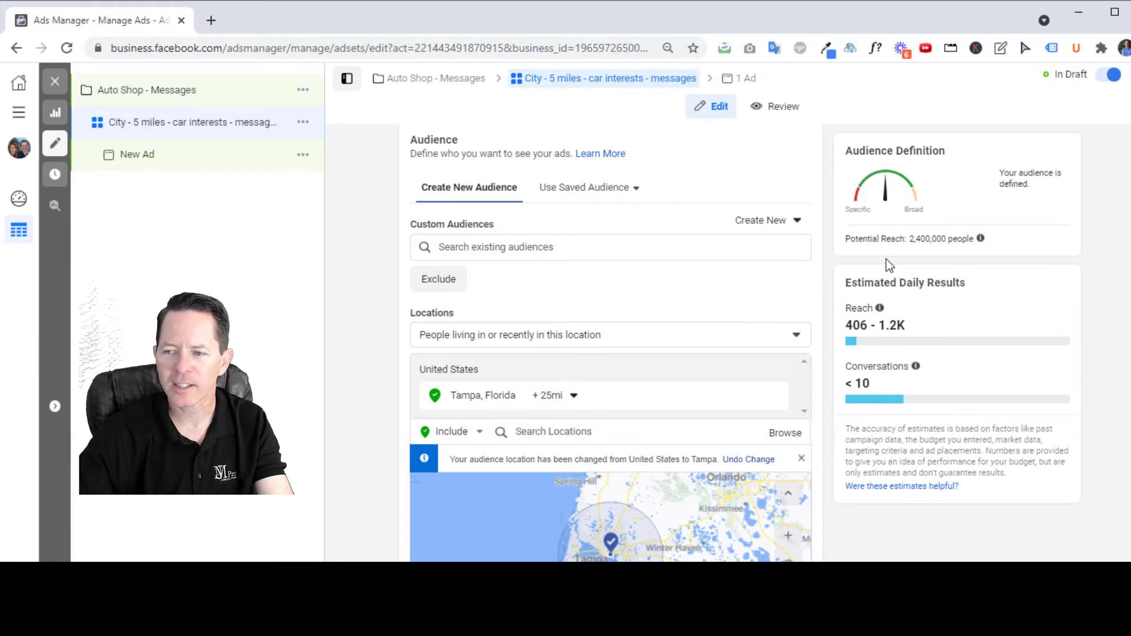
left_click_drag(928, 238, 909, 239)
left_click(726, 284)
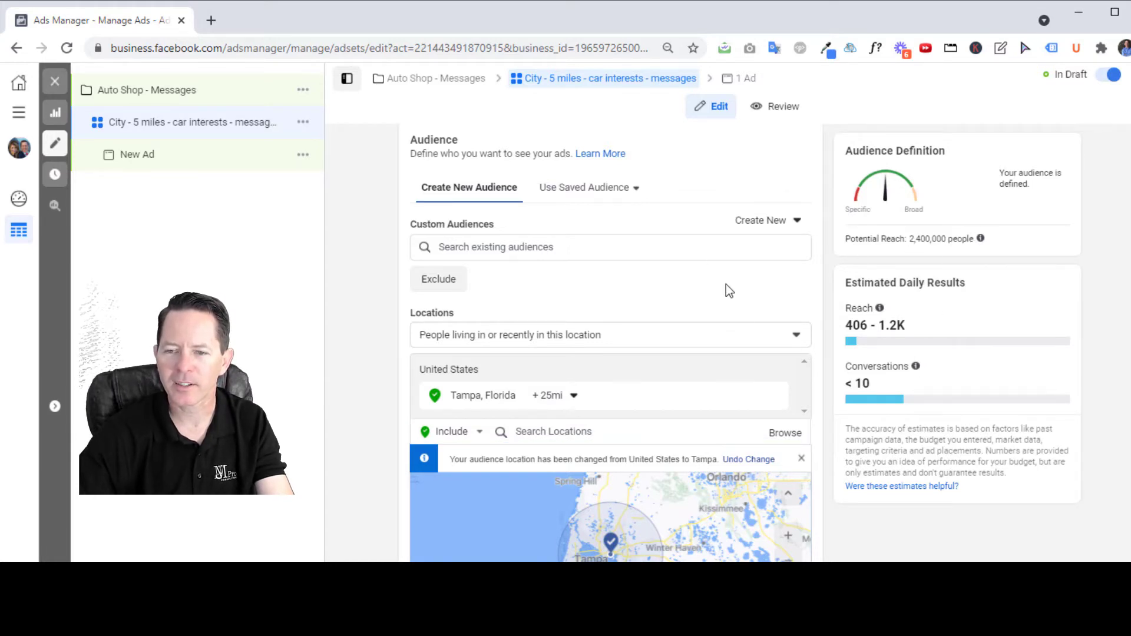
scroll(726, 284, "up", 3)
scroll(707, 291, "up", 5)
scroll(701, 344, "down", 8)
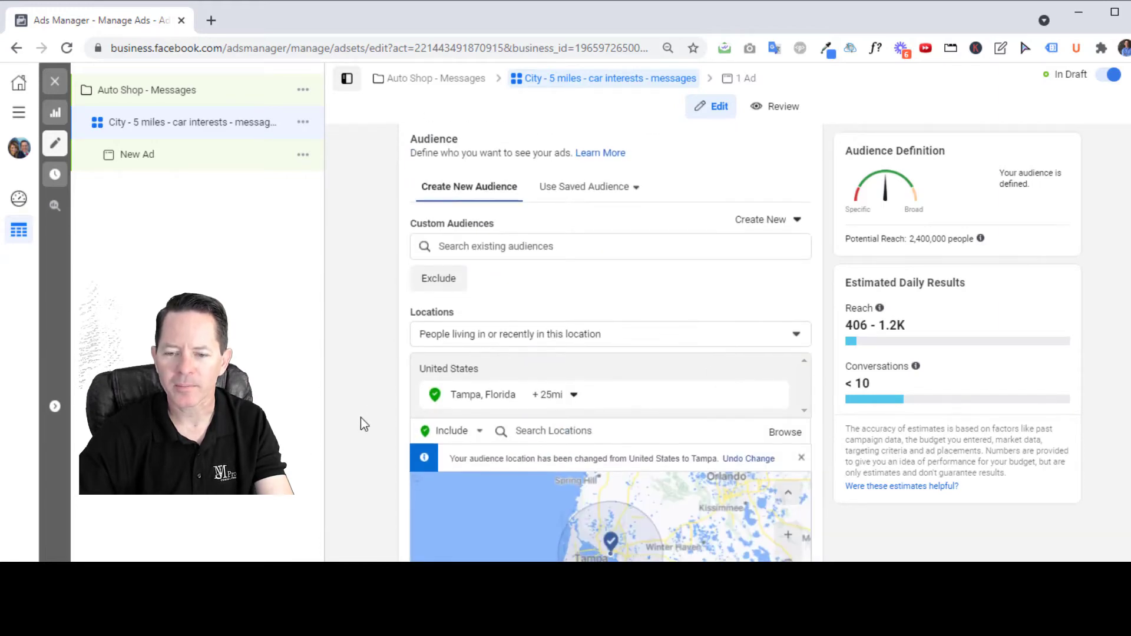
scroll(361, 417, "down", 5)
scroll(435, 371, "up", 3)
scroll(440, 479, "down", 3)
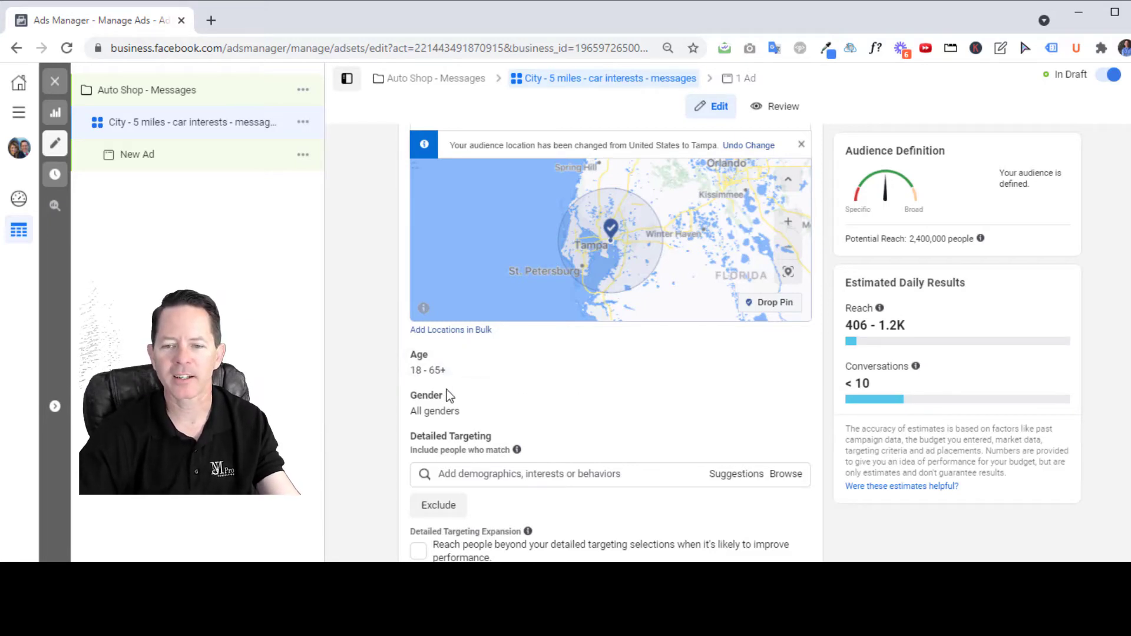
Set the audience age range to 25 through 45.
left_click(791, 355)
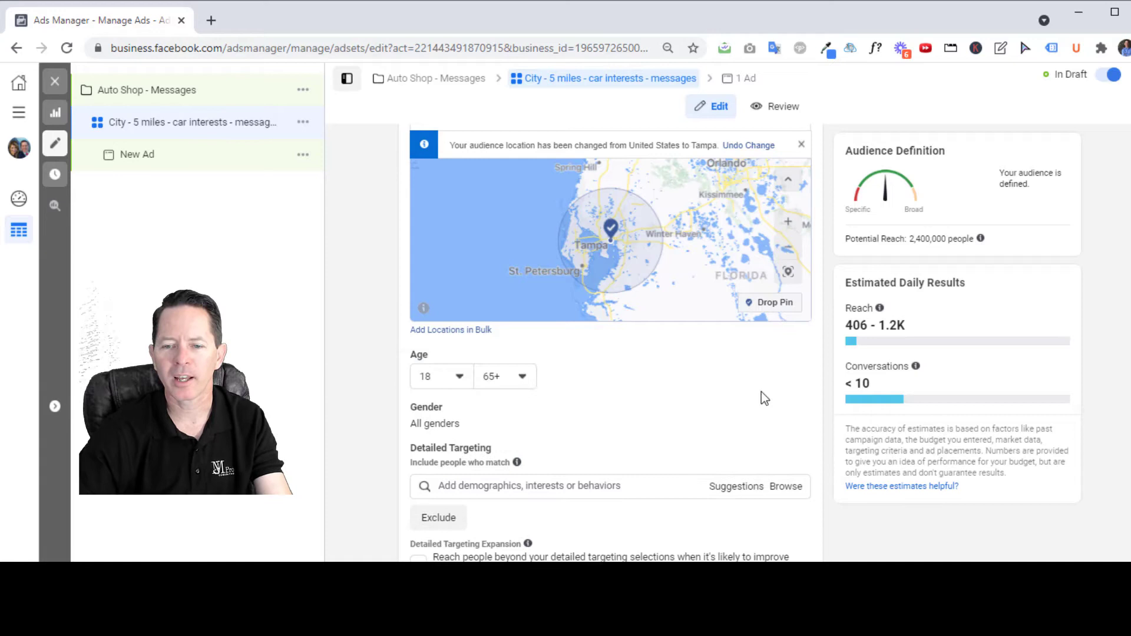
left_click(464, 378)
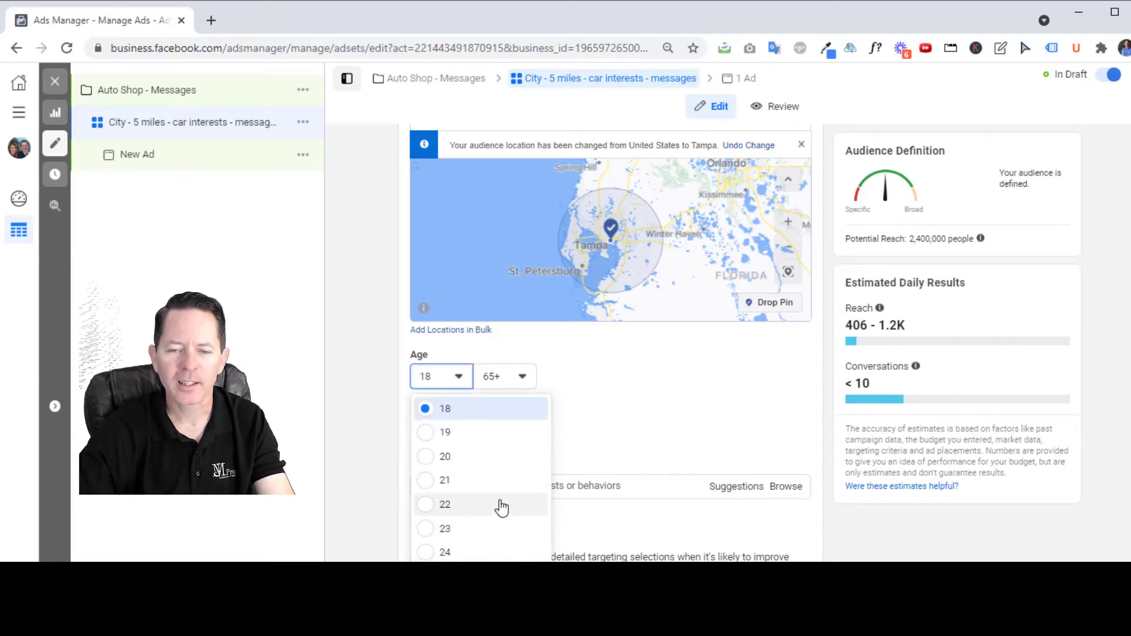
scroll(501, 508, "down", 3)
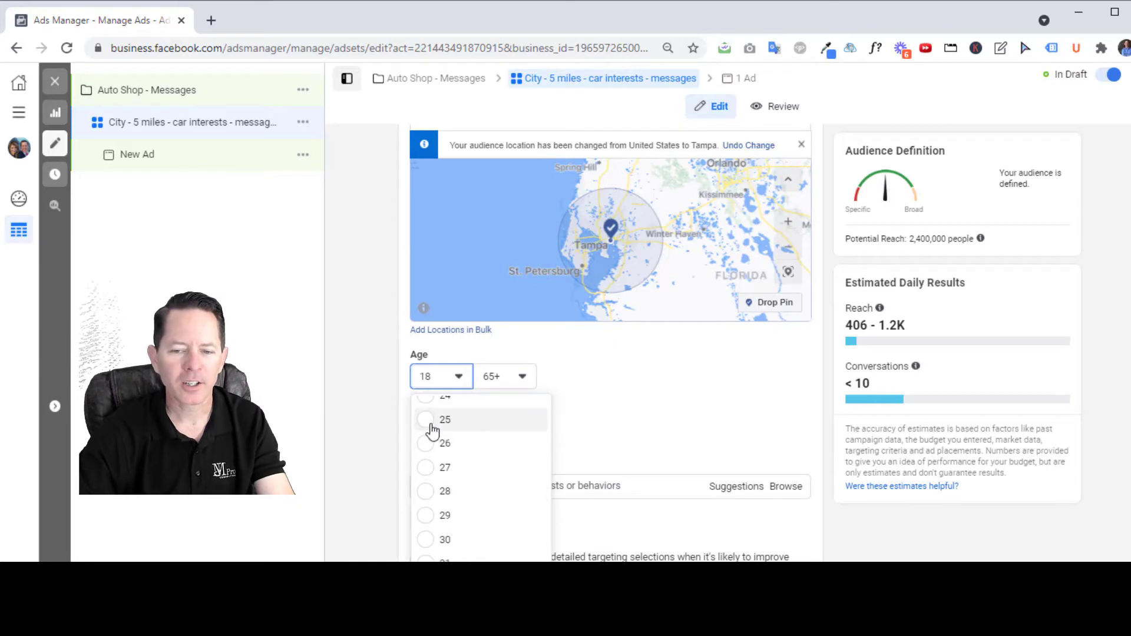
left_click(469, 407)
left_click(507, 377)
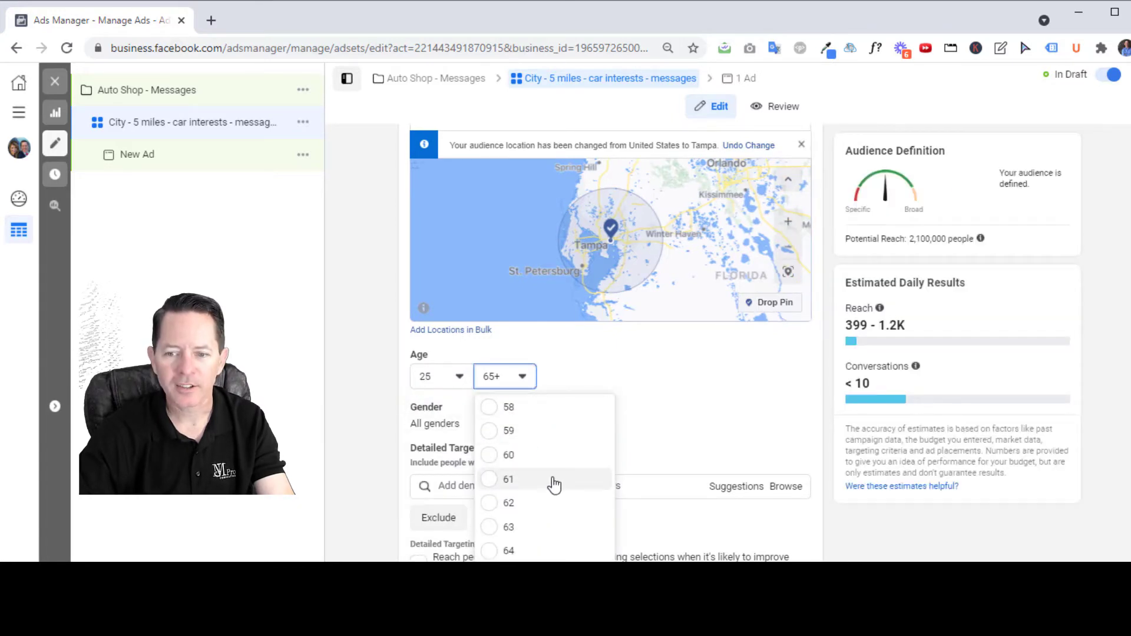
scroll(554, 485, "up", 5)
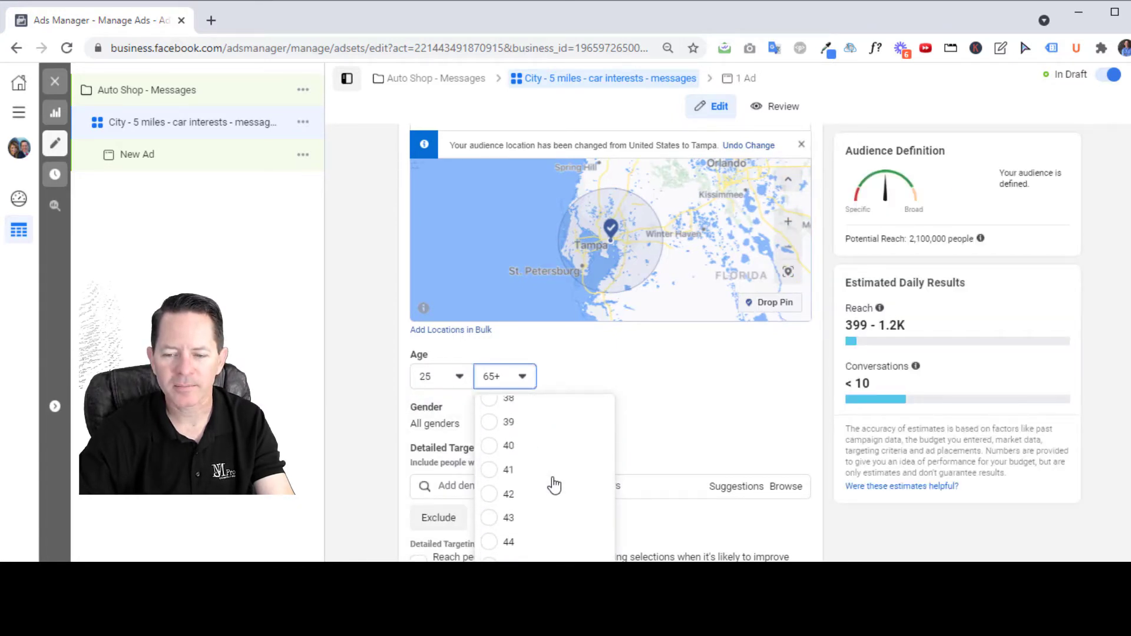
left_click(489, 559)
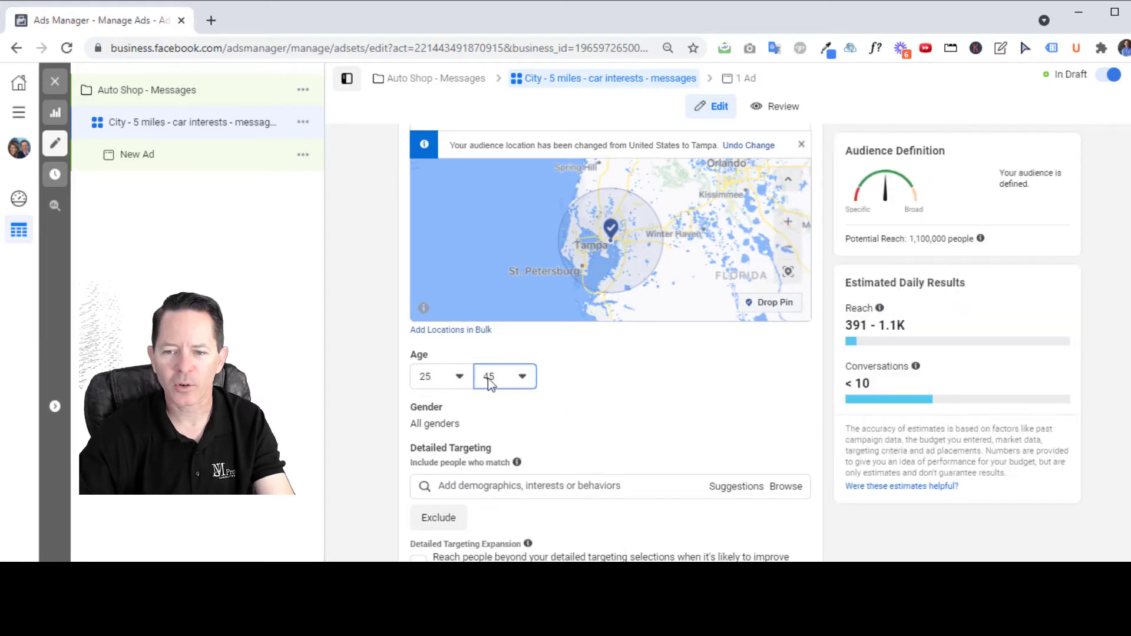
Restrict the audience gender to men and check the potential reach.
left_click(794, 411)
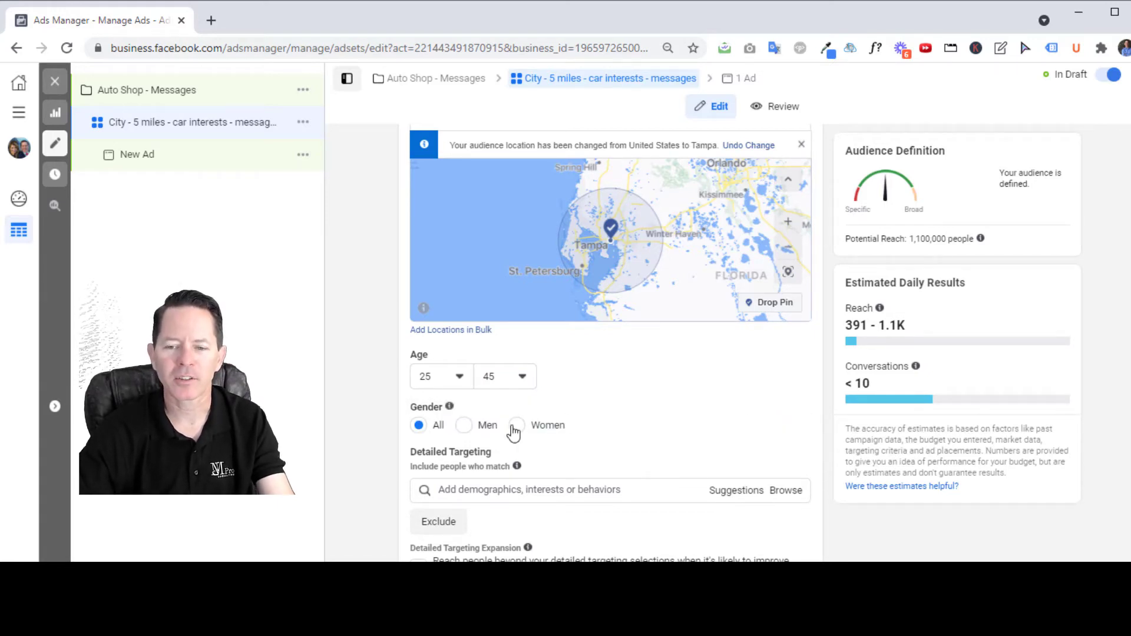
left_click(468, 431)
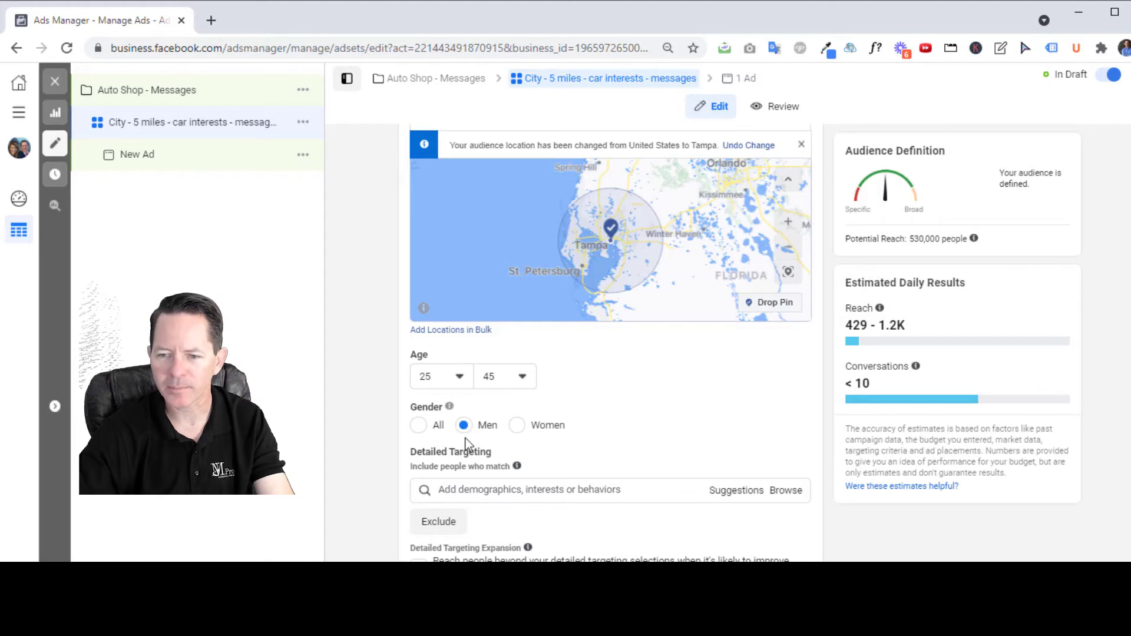
left_click_drag(955, 239, 912, 240)
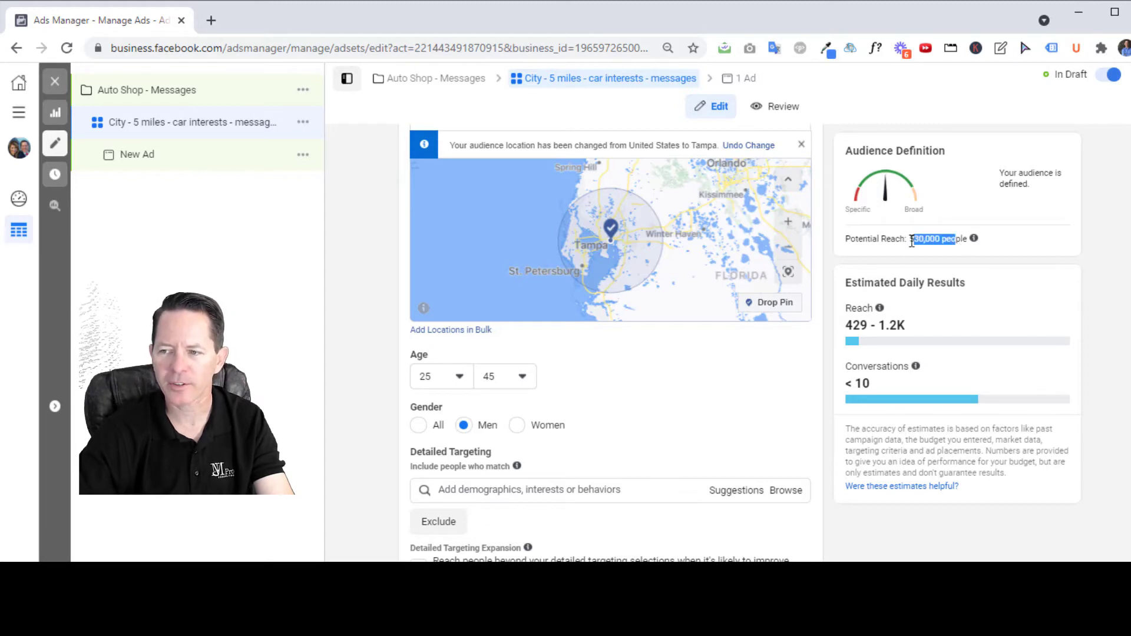
left_click(646, 409)
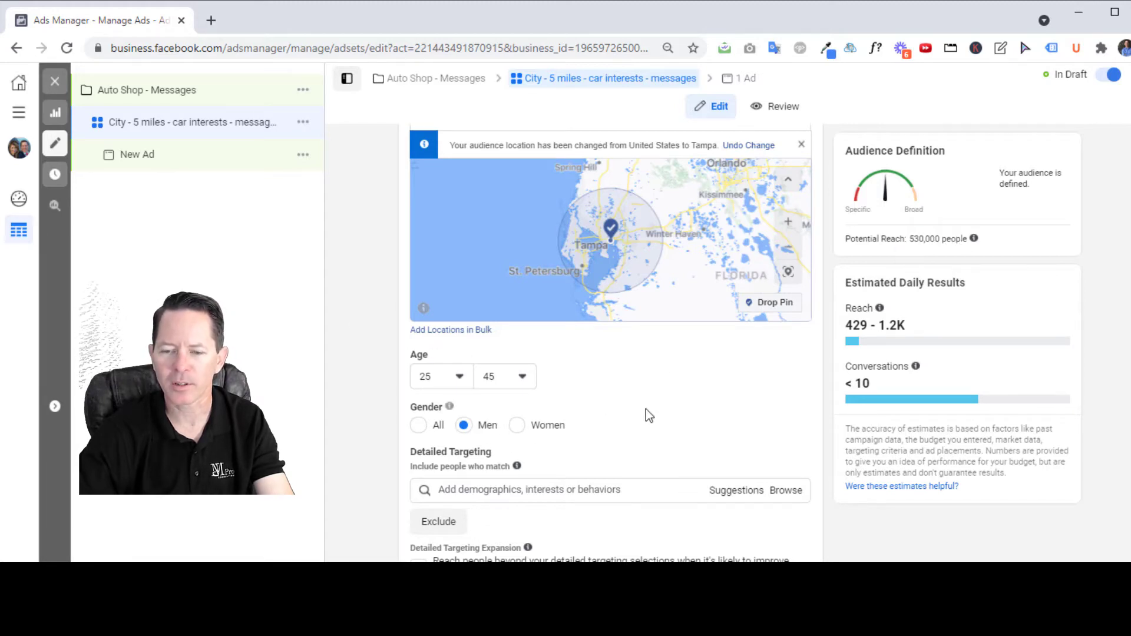
Add BMW as an interest in the detailed targeting and check the potential reach.
scroll(646, 408, "down", 3)
scroll(629, 413, "up", 3)
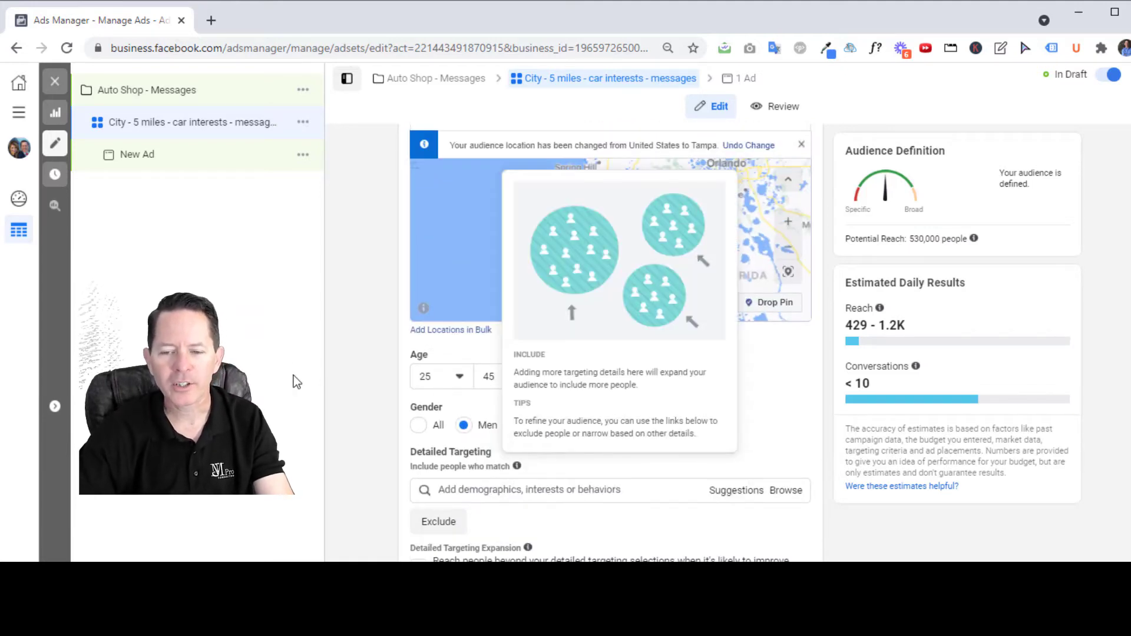
left_click(486, 494)
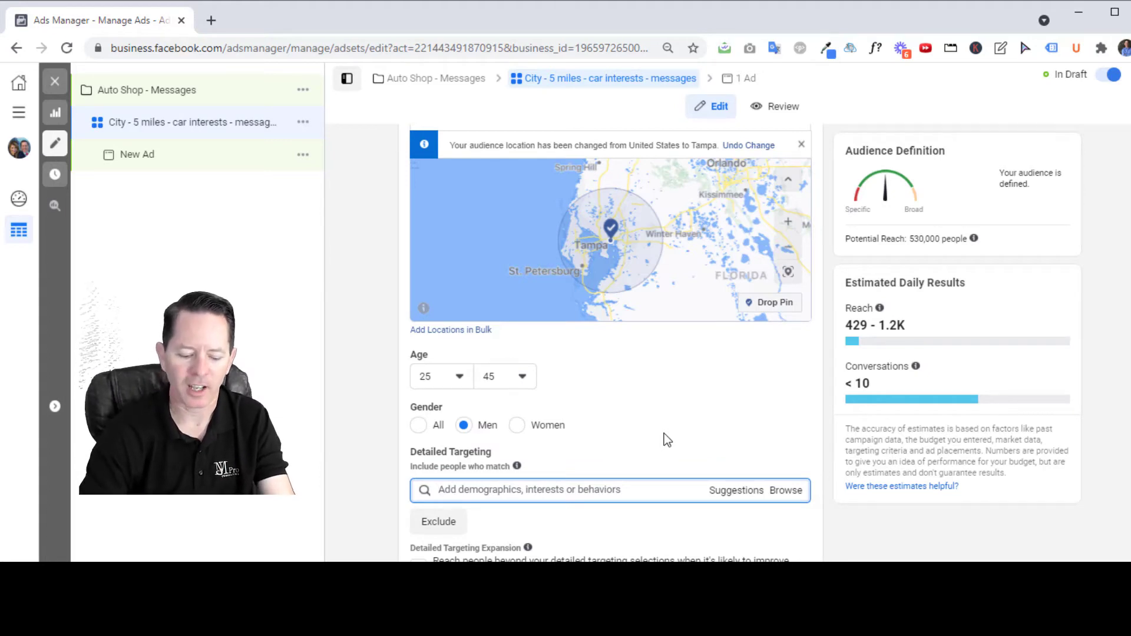
type("mb")
key("BackSpace")
key("BackSpace")
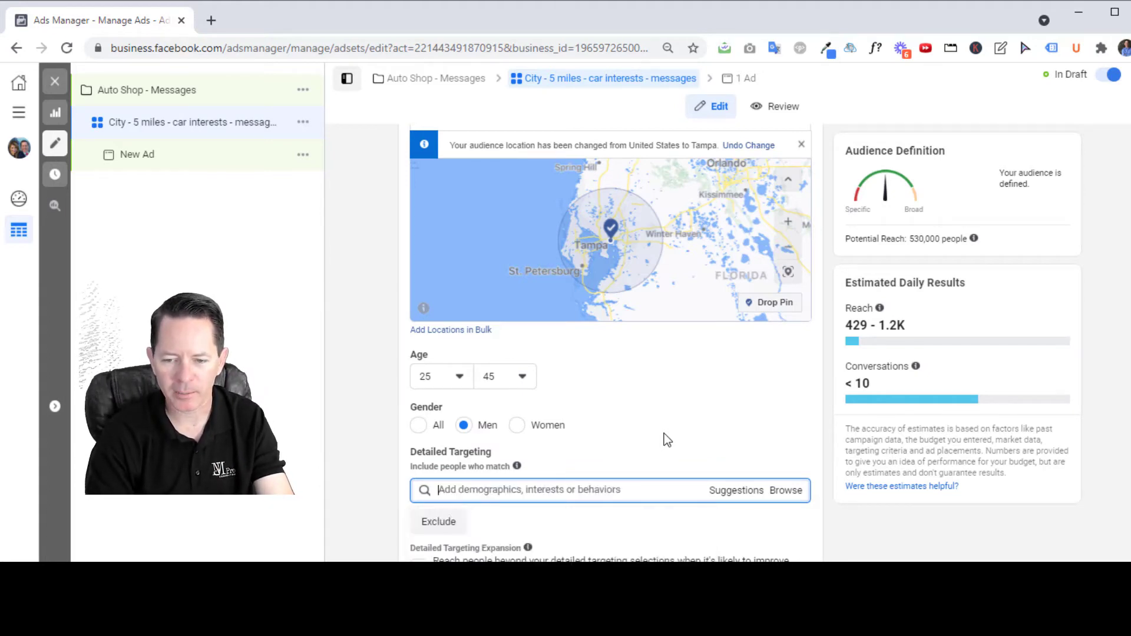
type("bmw")
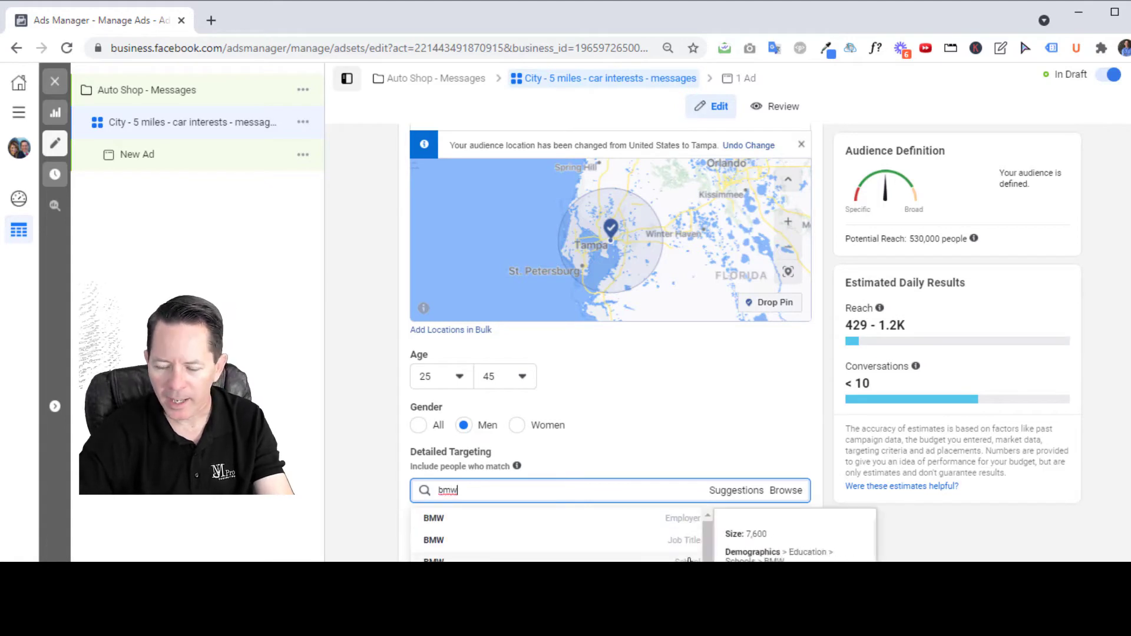
left_click(462, 584)
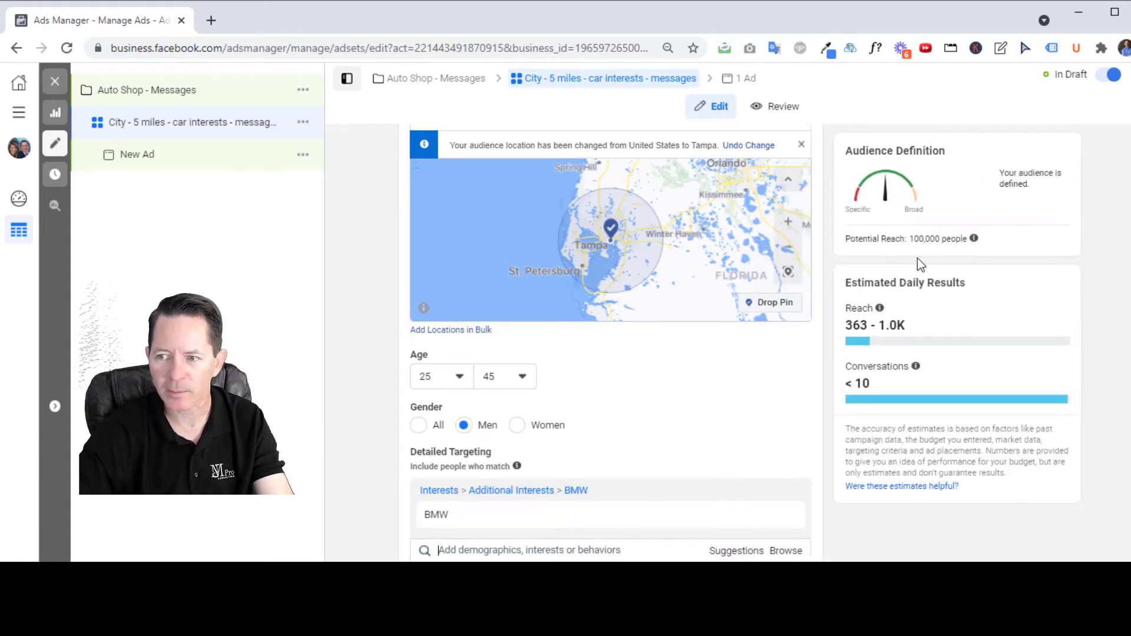
left_click_drag(931, 239, 909, 239)
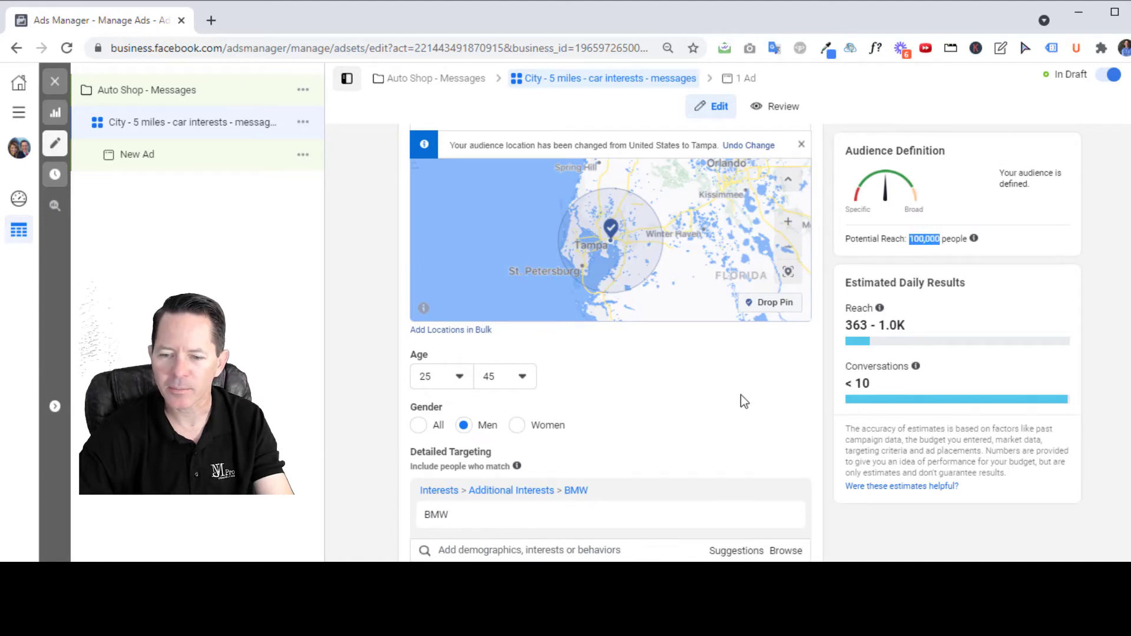
Add Audi as another interest in the detailed targeting.
left_click(498, 550)
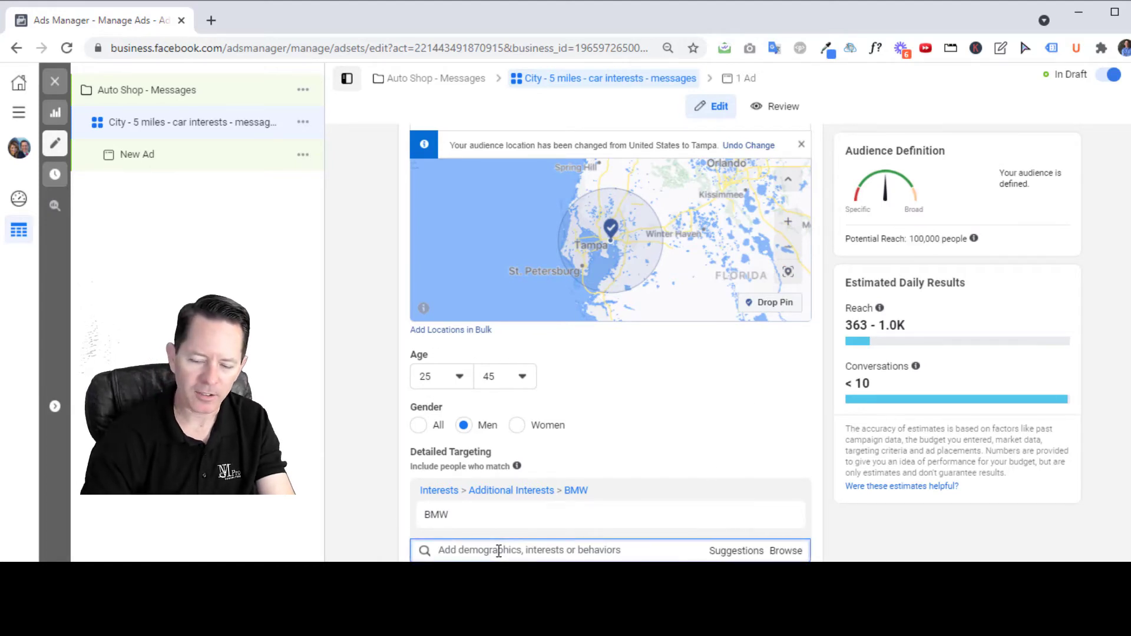
type("a")
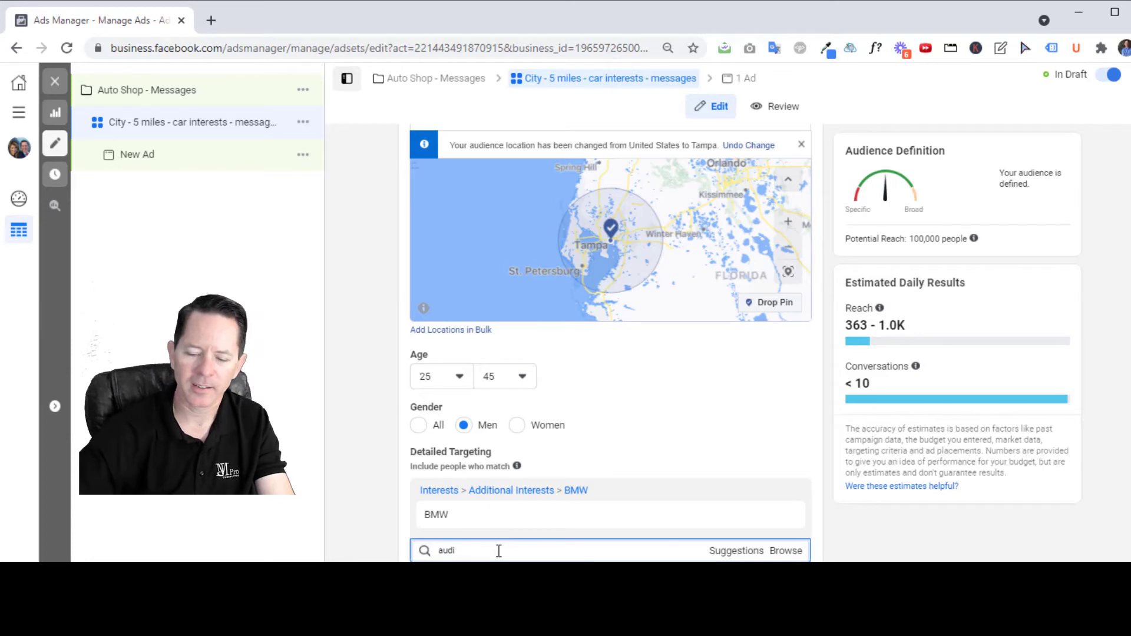
type("udi")
key("Return")
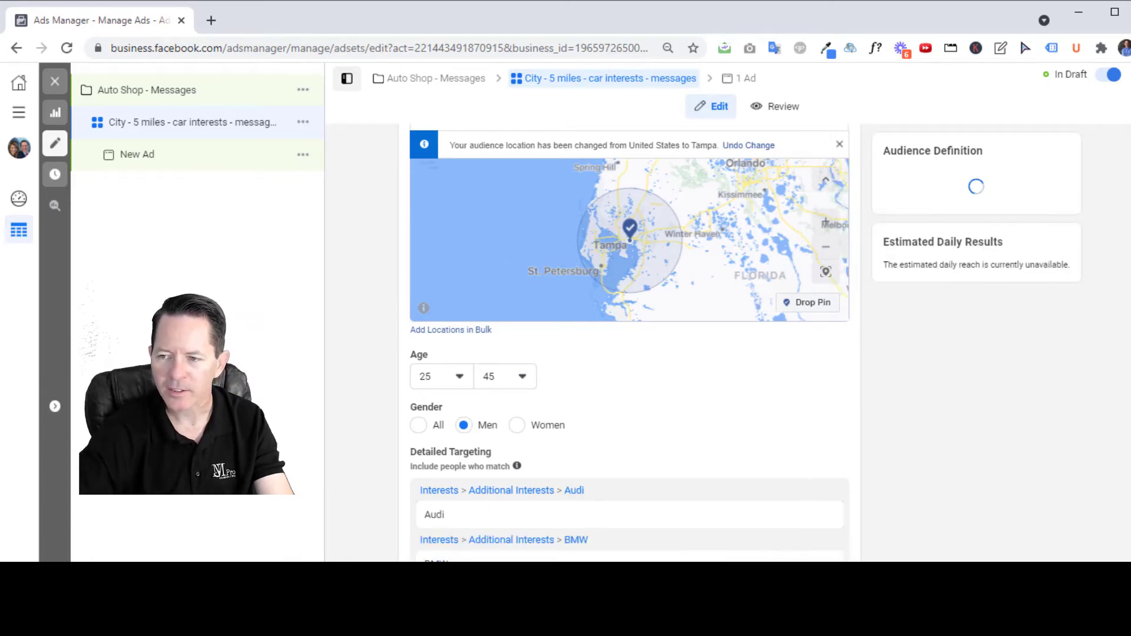
Add Mercedes-Benz as a further interest in the detailed targeting.
scroll(638, 473, "down", 3)
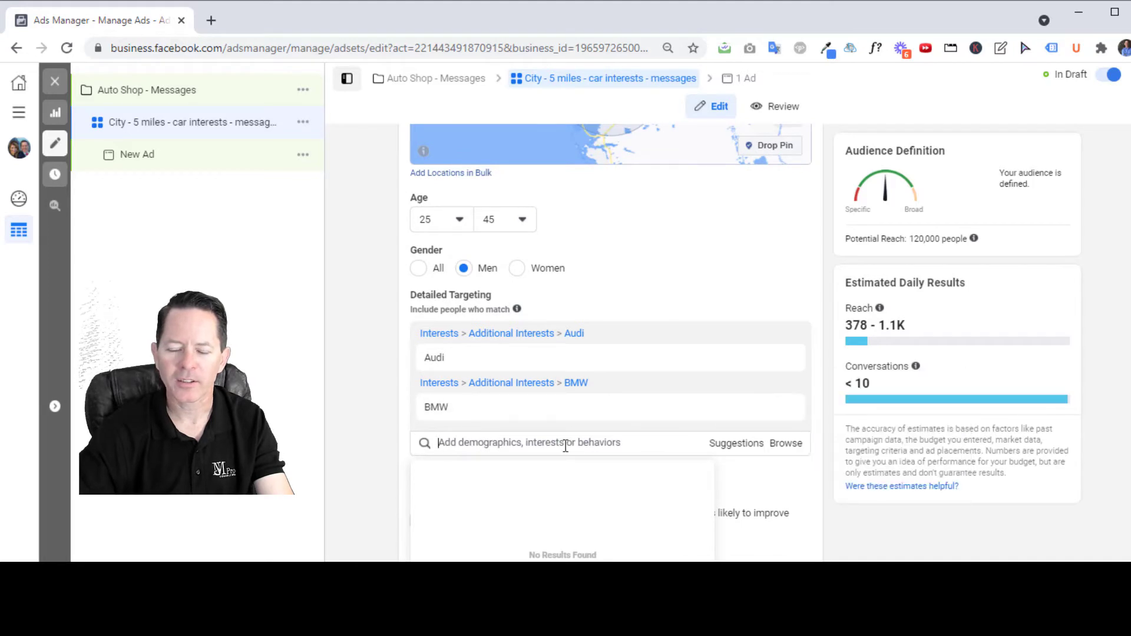
type("merced")
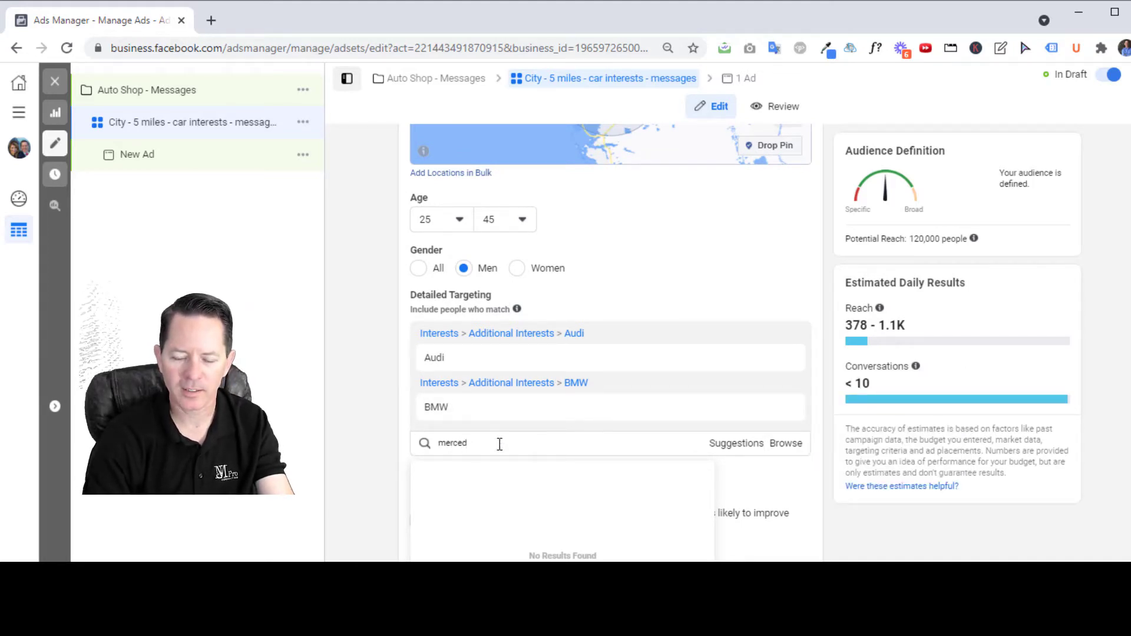
left_click(660, 473)
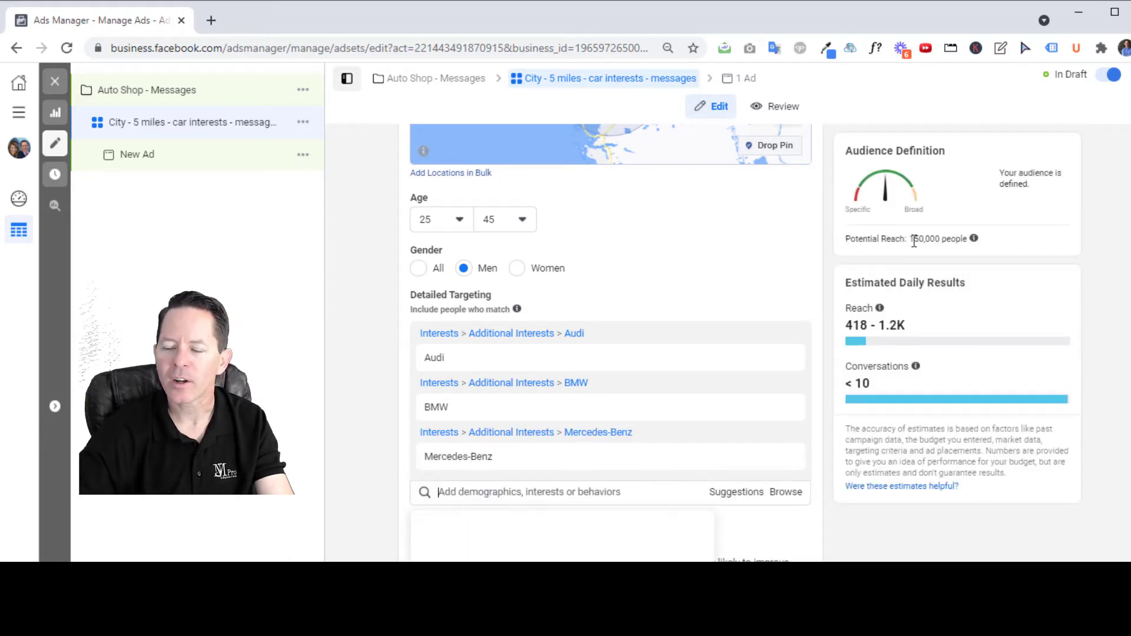
left_click(349, 354)
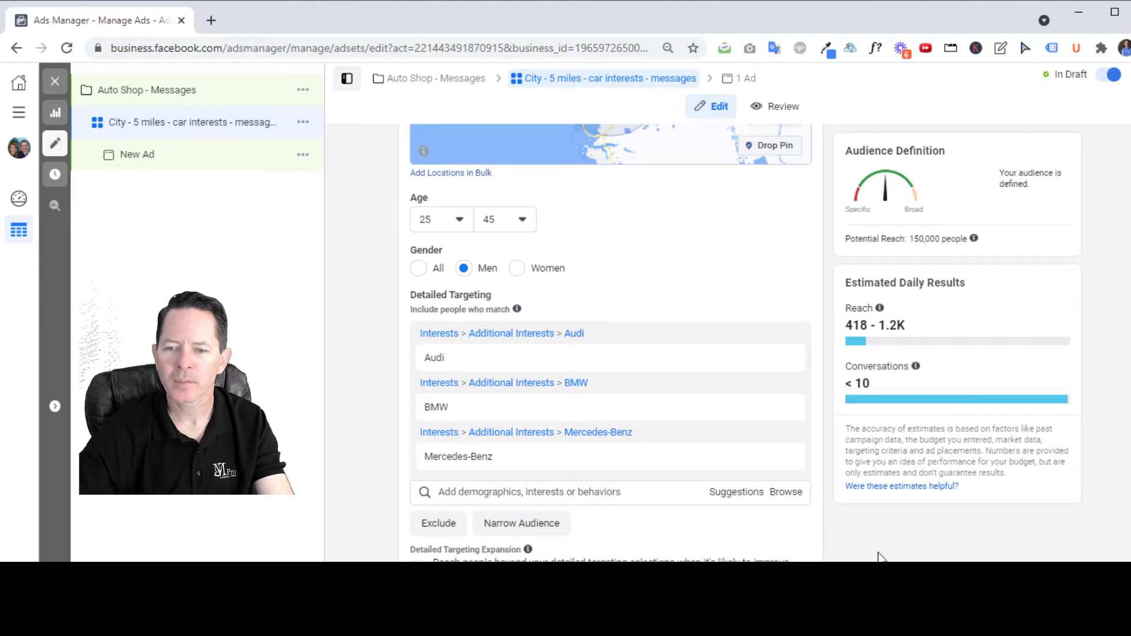
Set the radius around Tampa, Florida to 10 miles and check the potential reach.
scroll(841, 275, "up", 5)
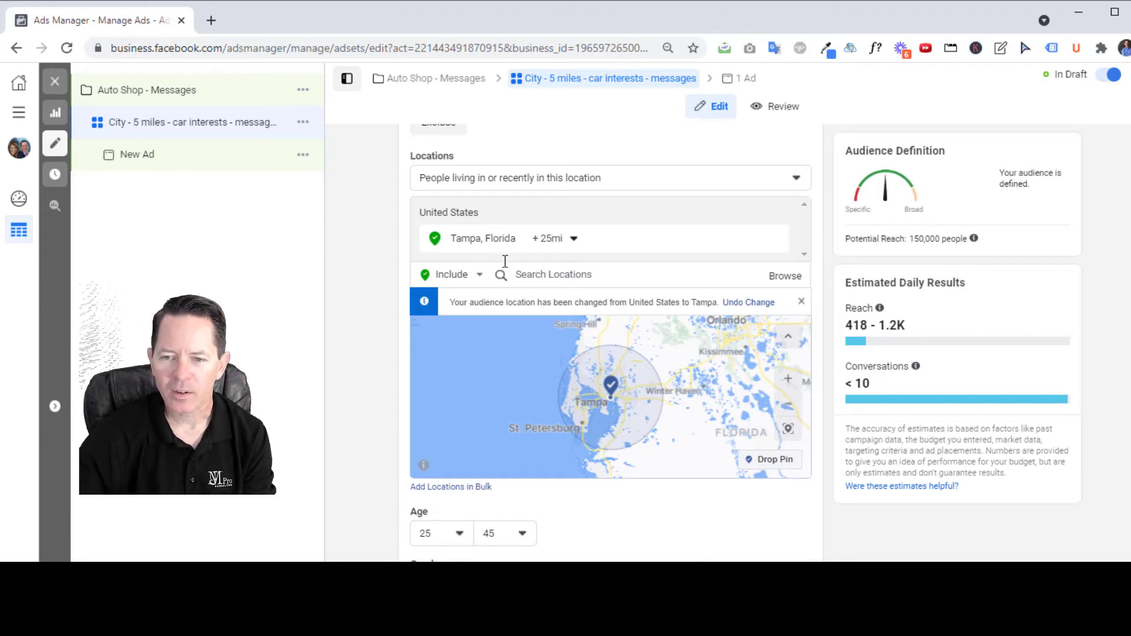
left_click(574, 239)
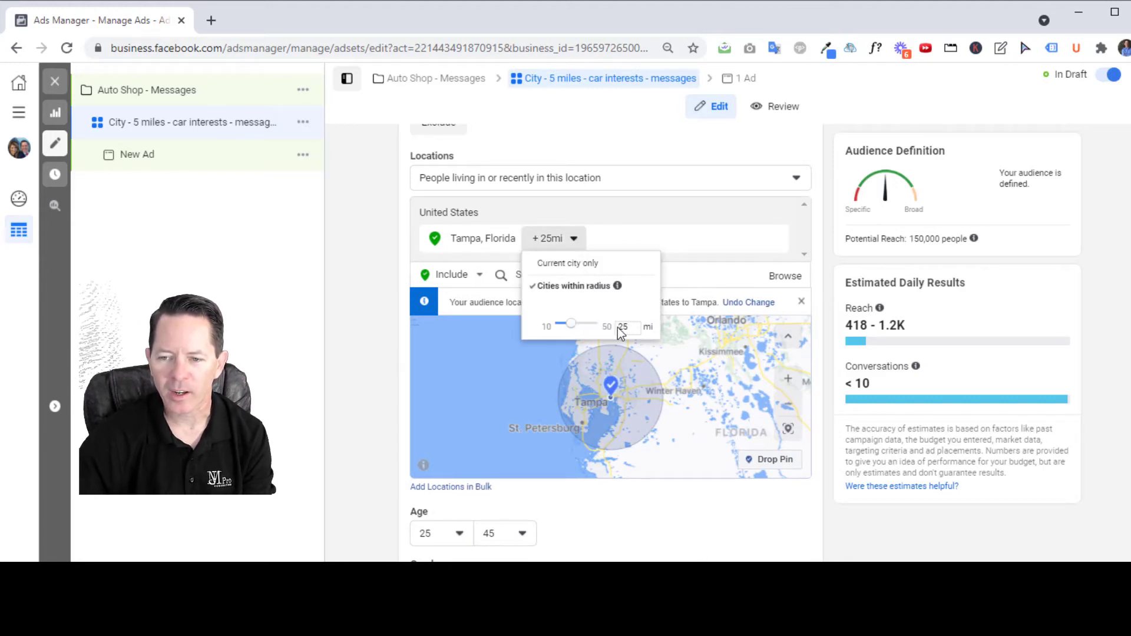
left_click_drag(571, 330, 557, 327)
left_click(397, 409)
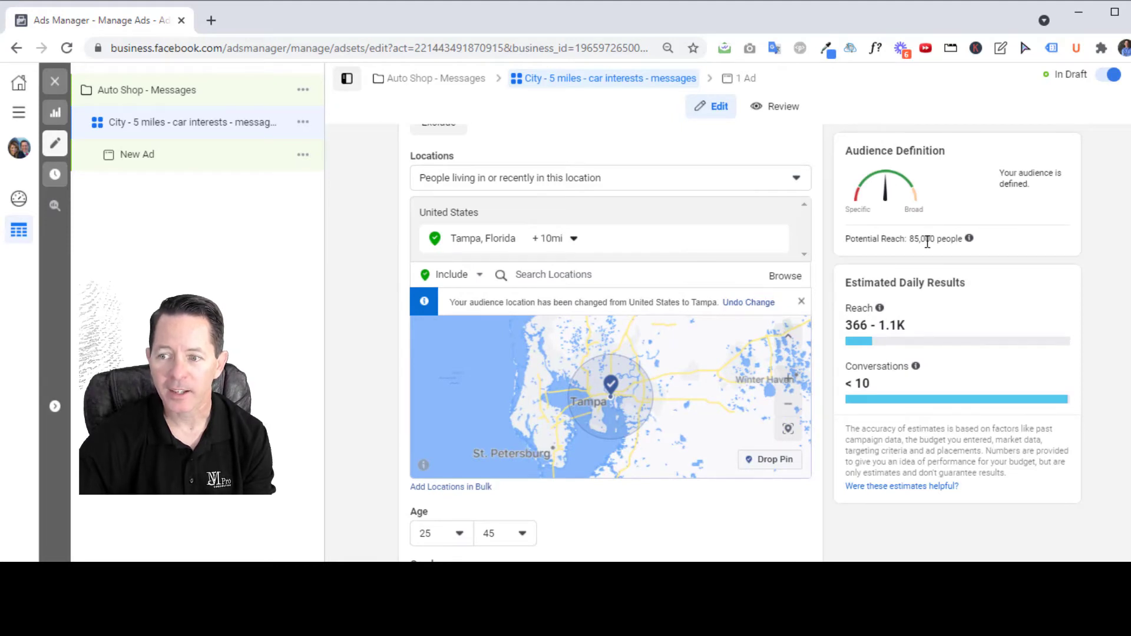
Set the radius around Tampa, Florida to 20 miles and check the potential reach.
left_click(573, 239)
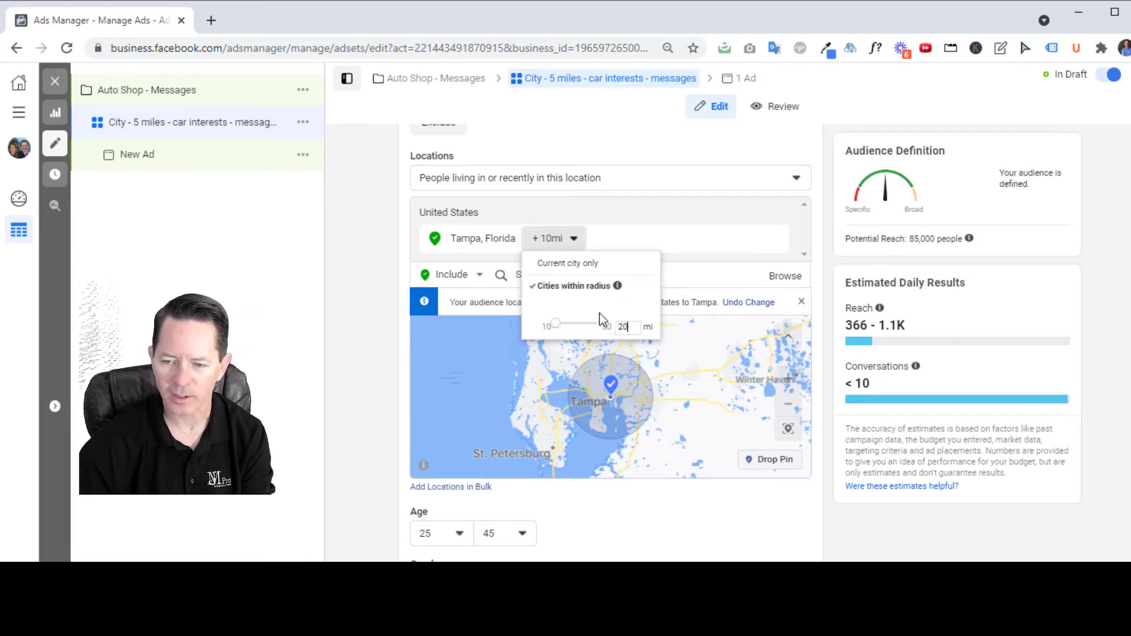
key("Return")
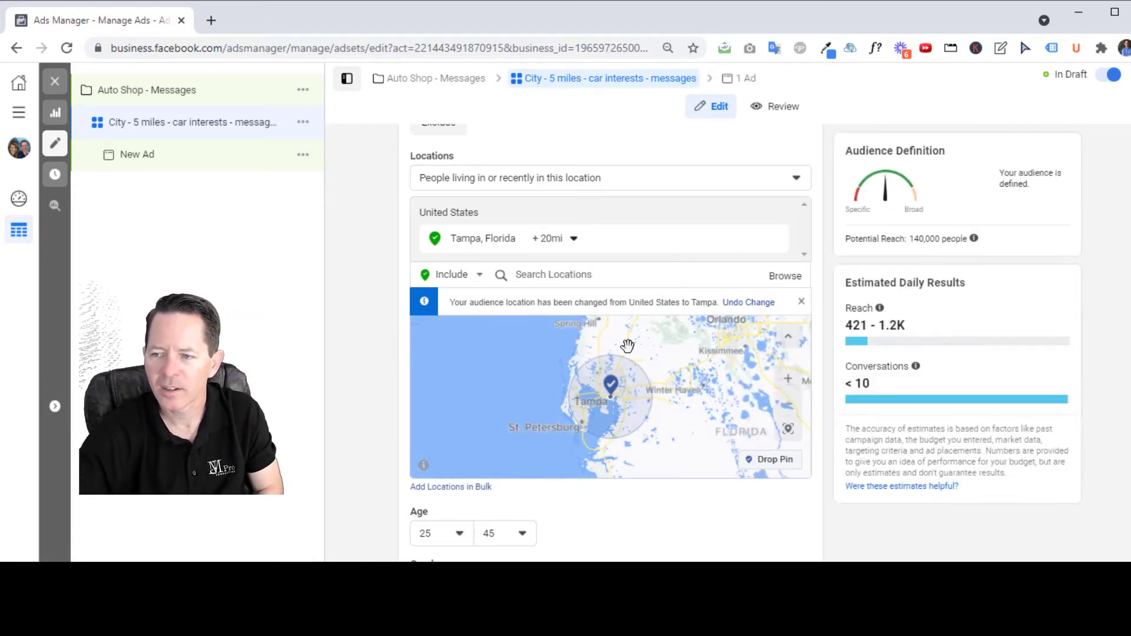
left_click_drag(948, 241, 912, 239)
left_click(911, 225)
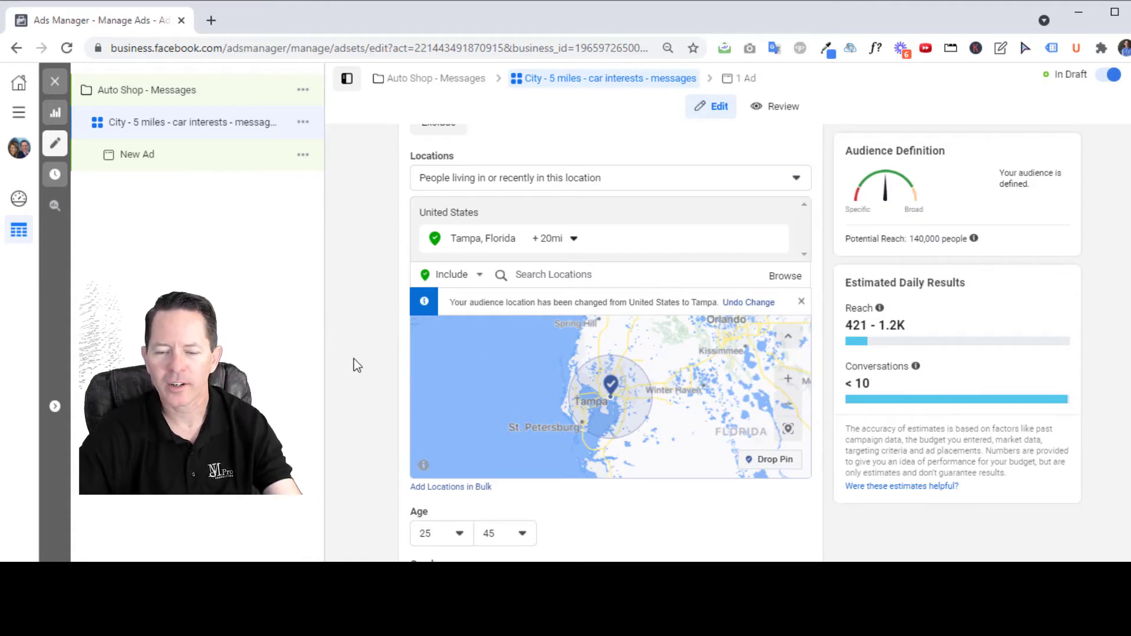
Review the targeted area on the map along with the age, gender and car interest settings of the audience.
scroll(383, 266, "down", 2)
scroll(429, 281, "up", 1)
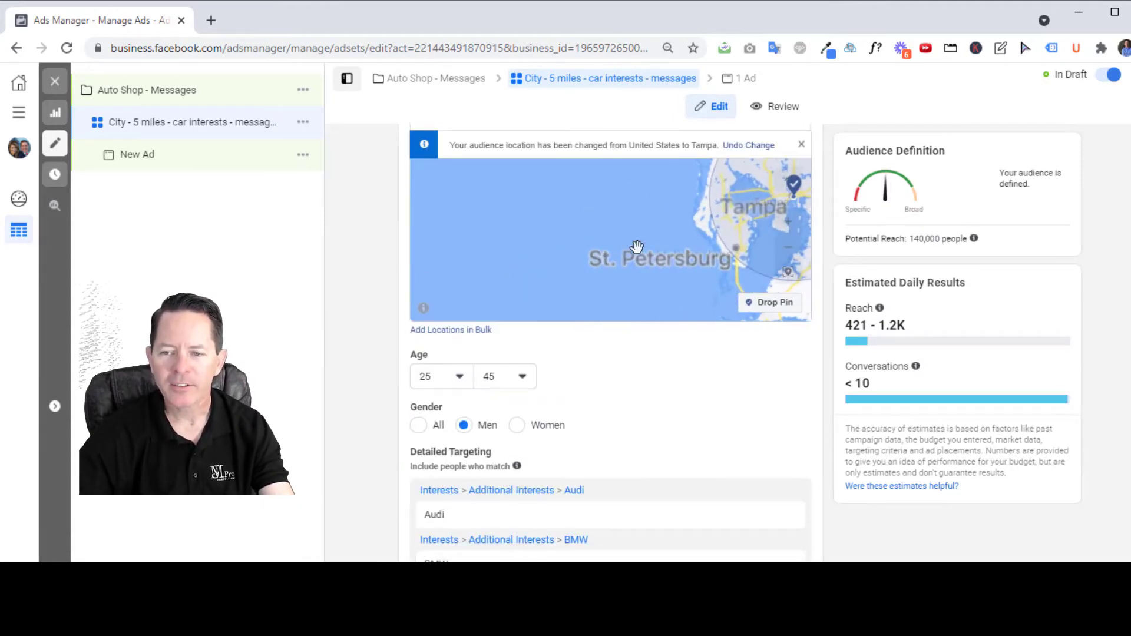
left_click_drag(624, 236, 560, 242)
scroll(560, 241, "down", 1)
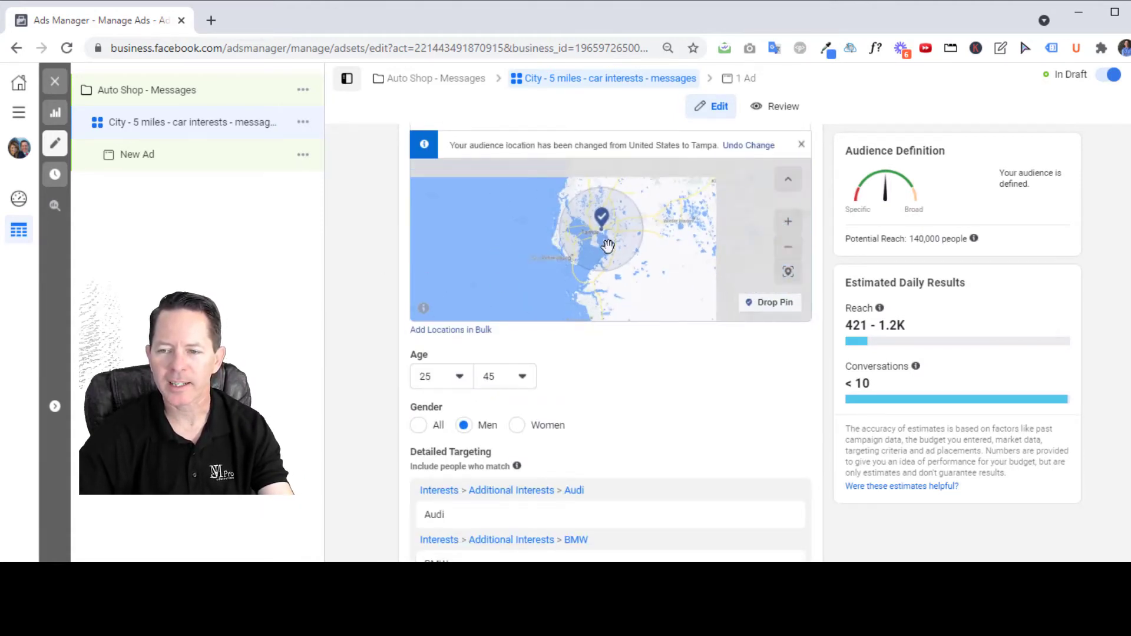
left_click_drag(660, 253, 653, 255)
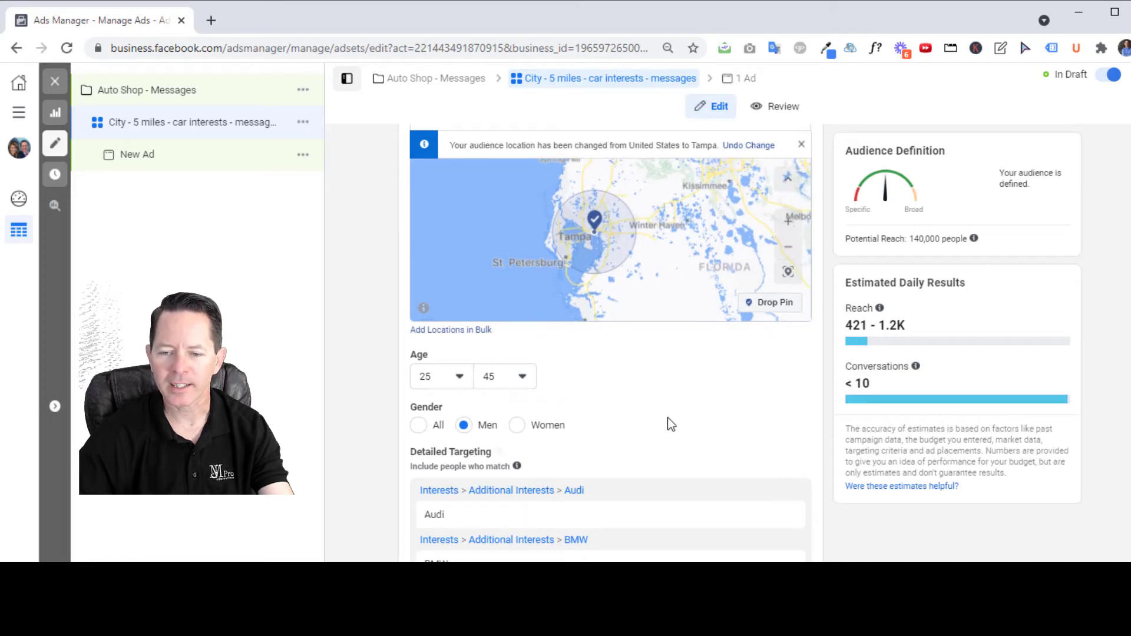
scroll(667, 417, "down", 3)
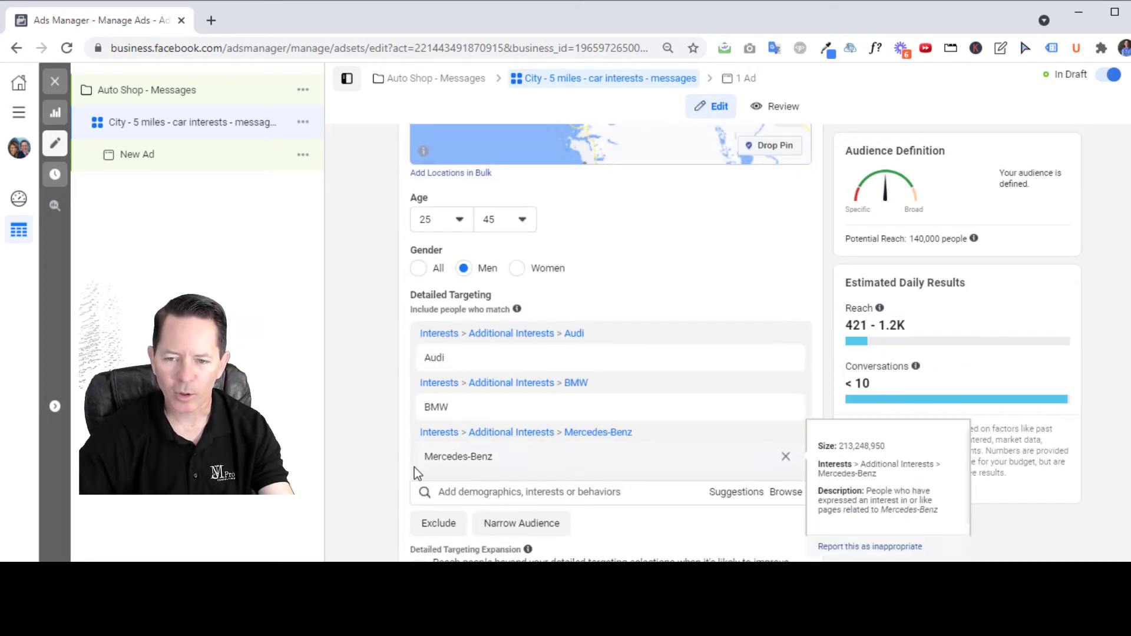
scroll(372, 429, "up", 3)
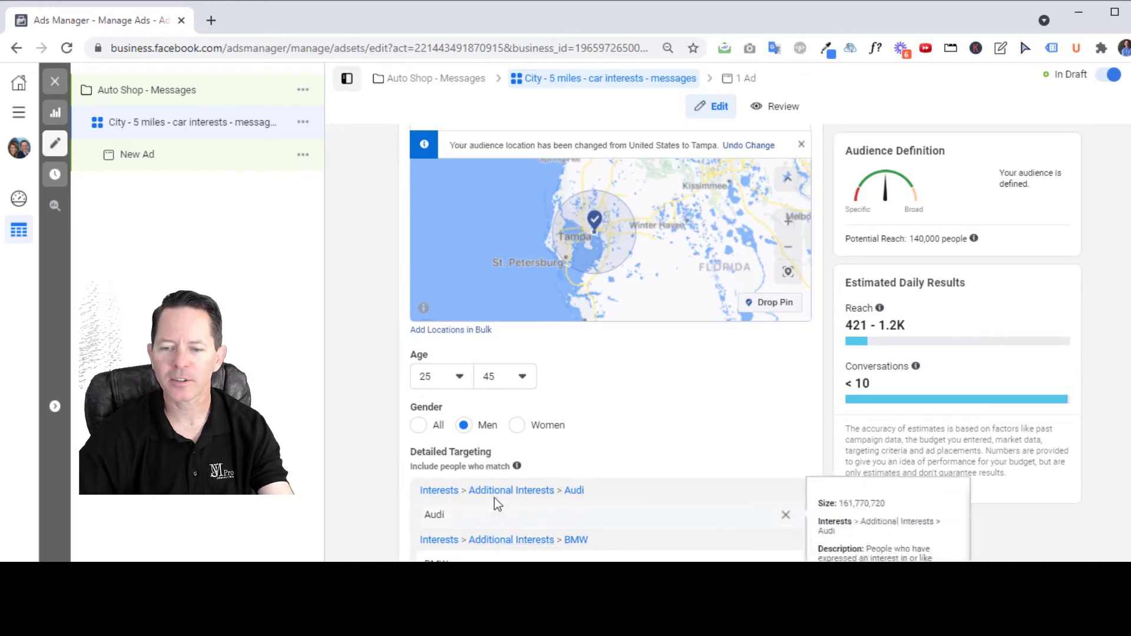
scroll(368, 339, "down", 1)
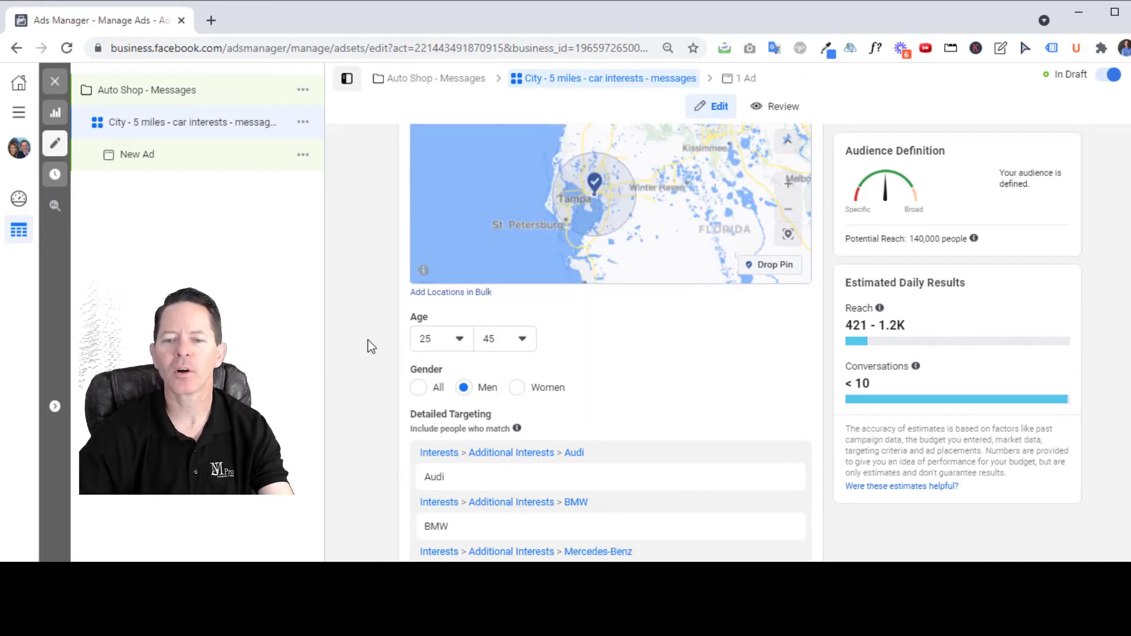
Switch the ad set to manual placements and exclude the Audience Network, Instagram and Messenger platforms.
scroll(371, 346, "down", 7)
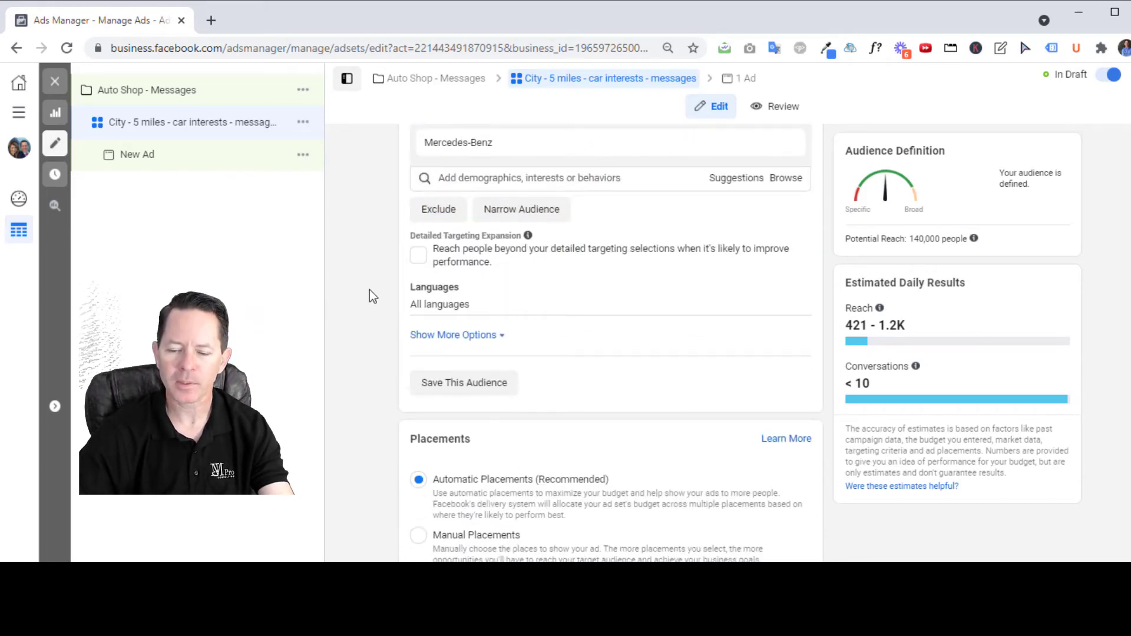
scroll(369, 291, "down", 3)
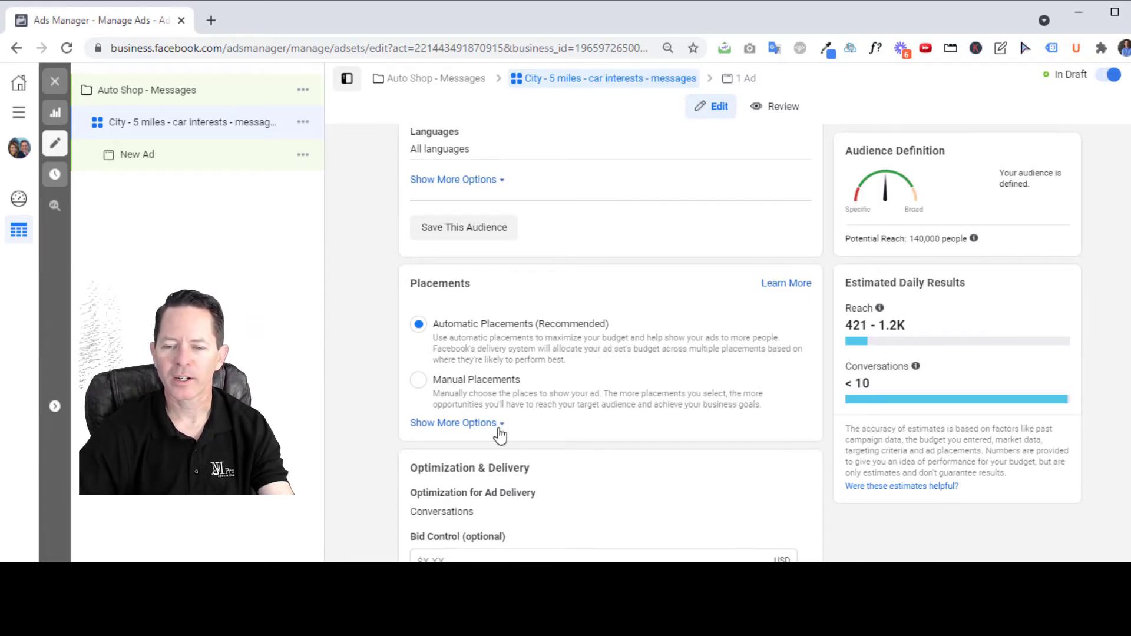
left_click(420, 383)
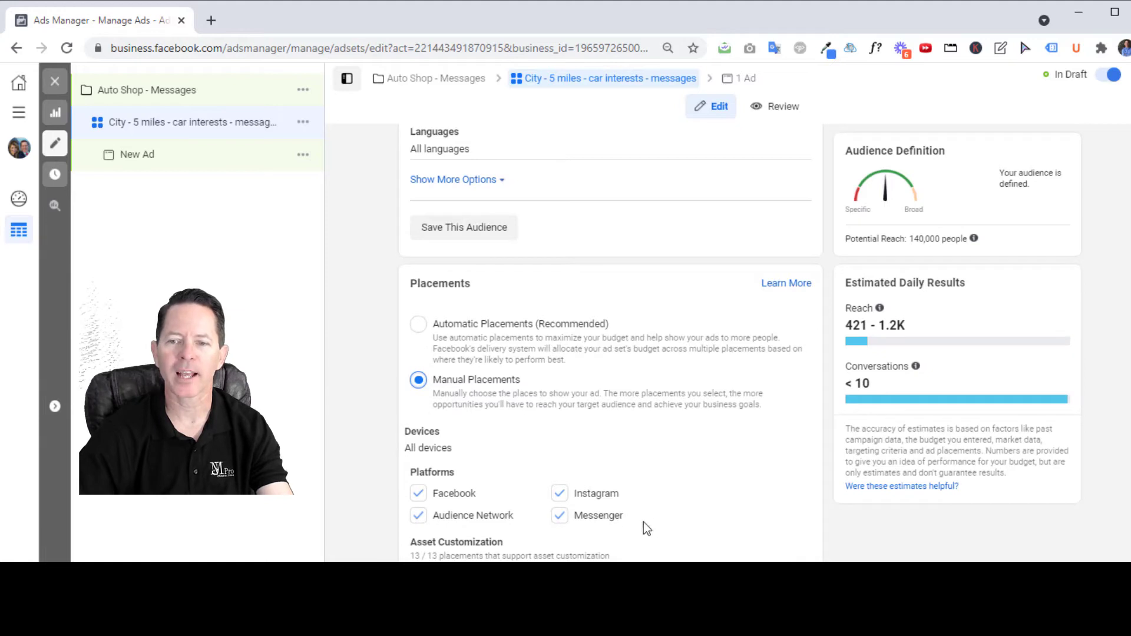
left_click(416, 515)
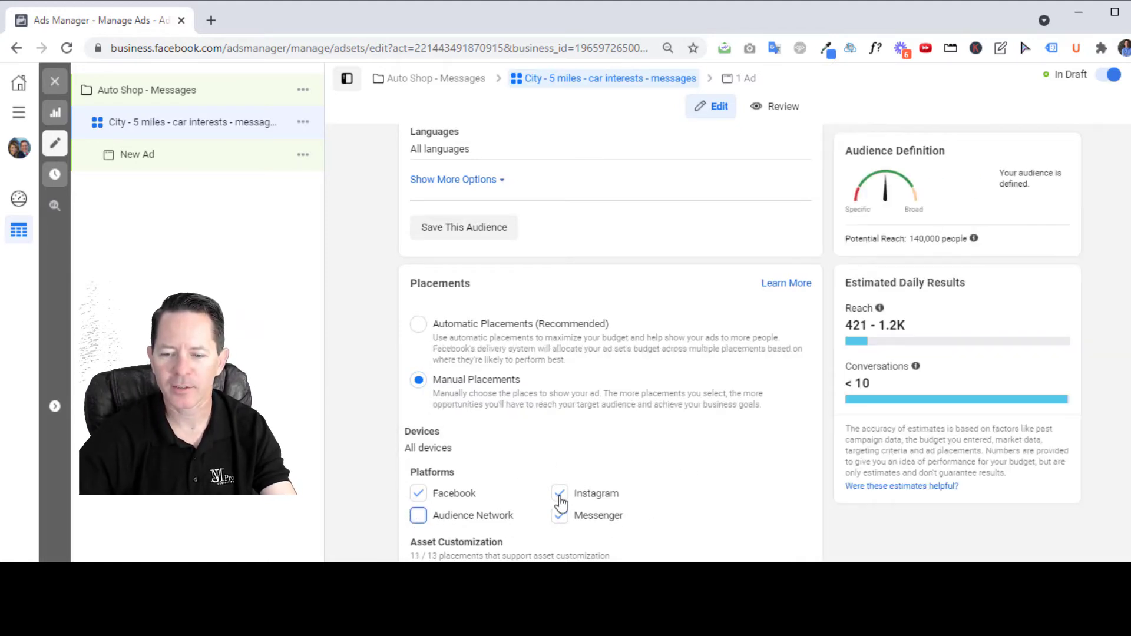
left_click(559, 519)
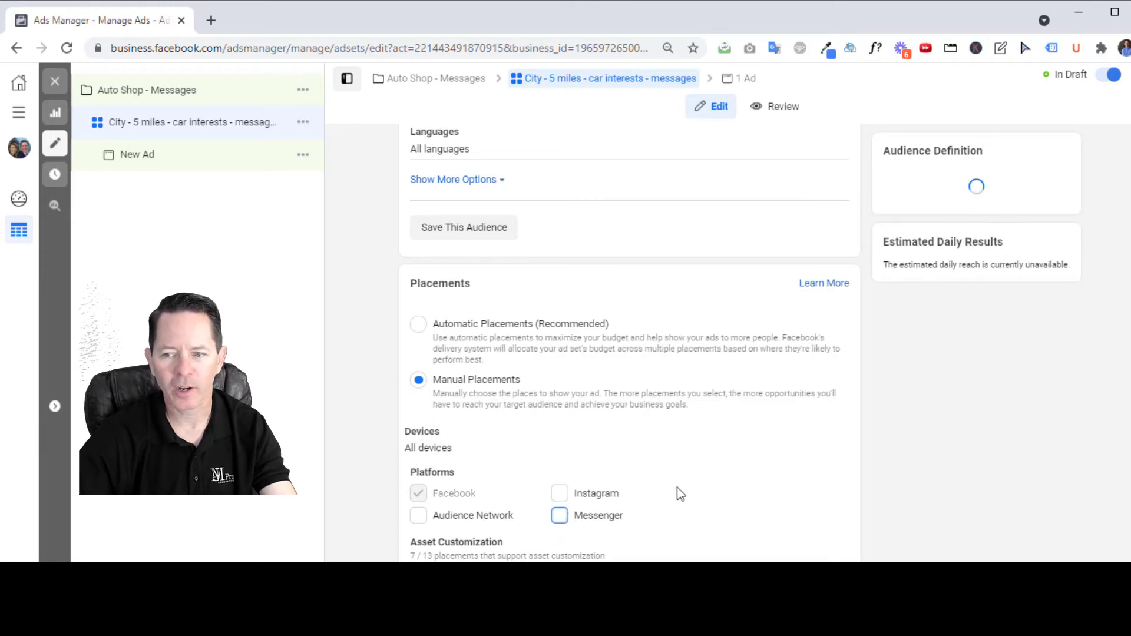
Remove Facebook Marketplace and Facebook Video Feeds from the feed placements, keeping Facebook News Feed.
scroll(707, 466, "down", 1)
scroll(737, 442, "down", 4)
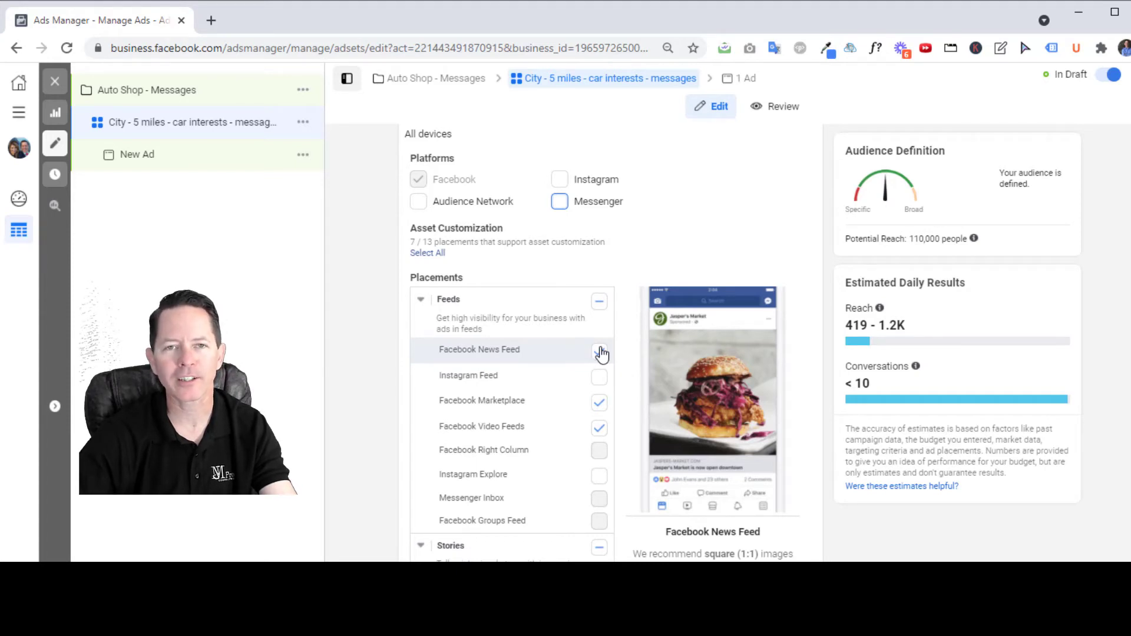
left_click(600, 403)
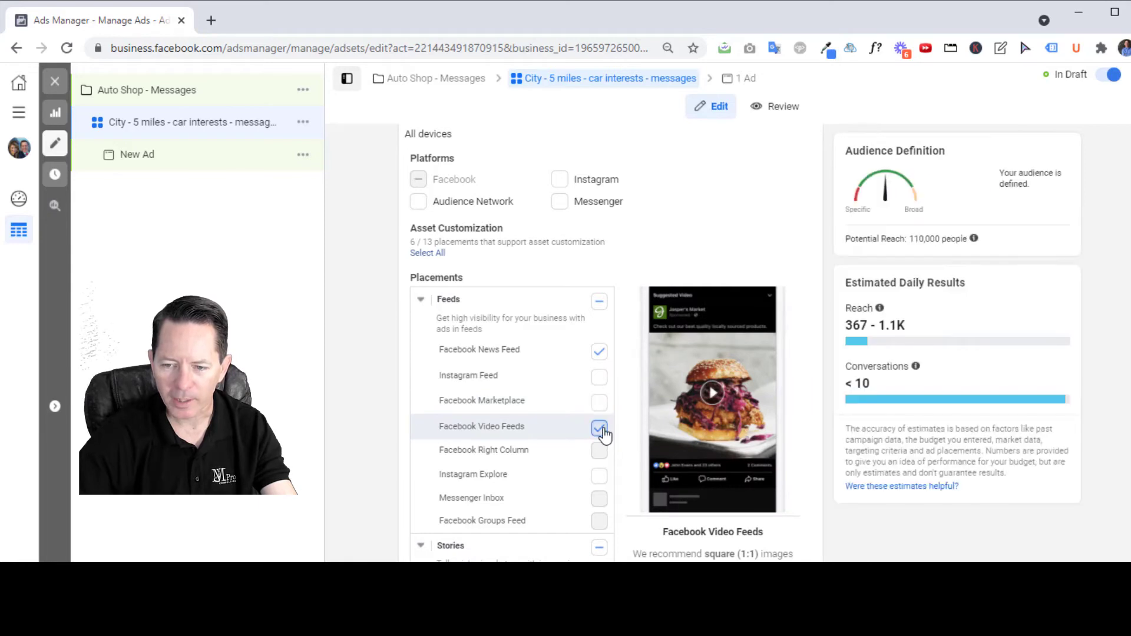
left_click(600, 428)
Deselect all Stories, In-Stream, Search and In-Article placements so the ad runs only in the Facebook News Feed.
scroll(607, 413, "down", 3)
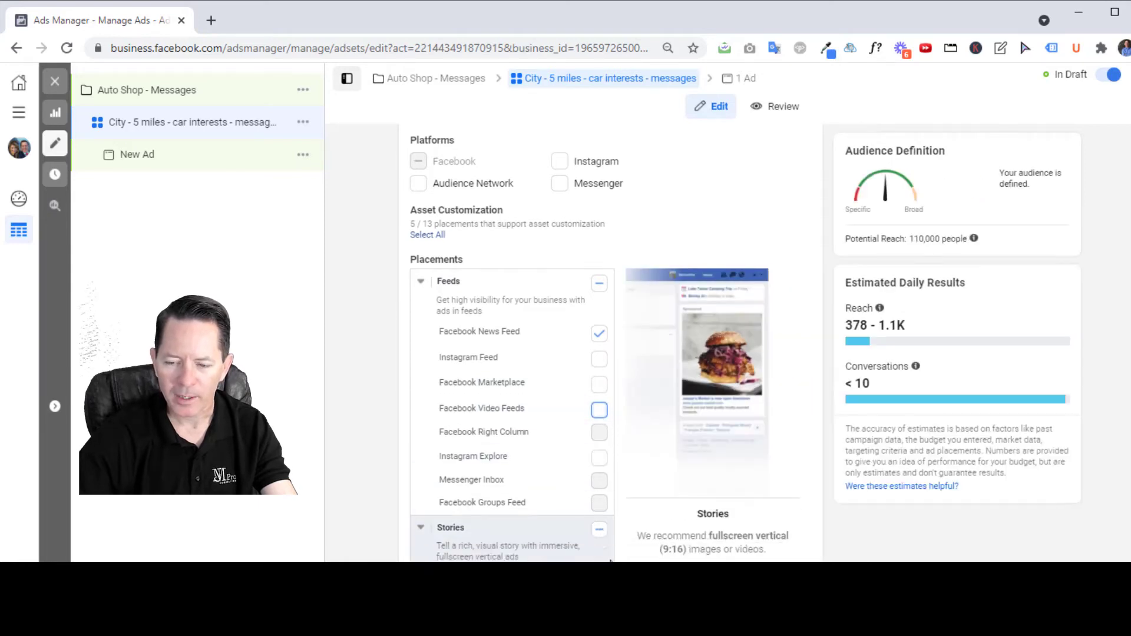
left_click(600, 391)
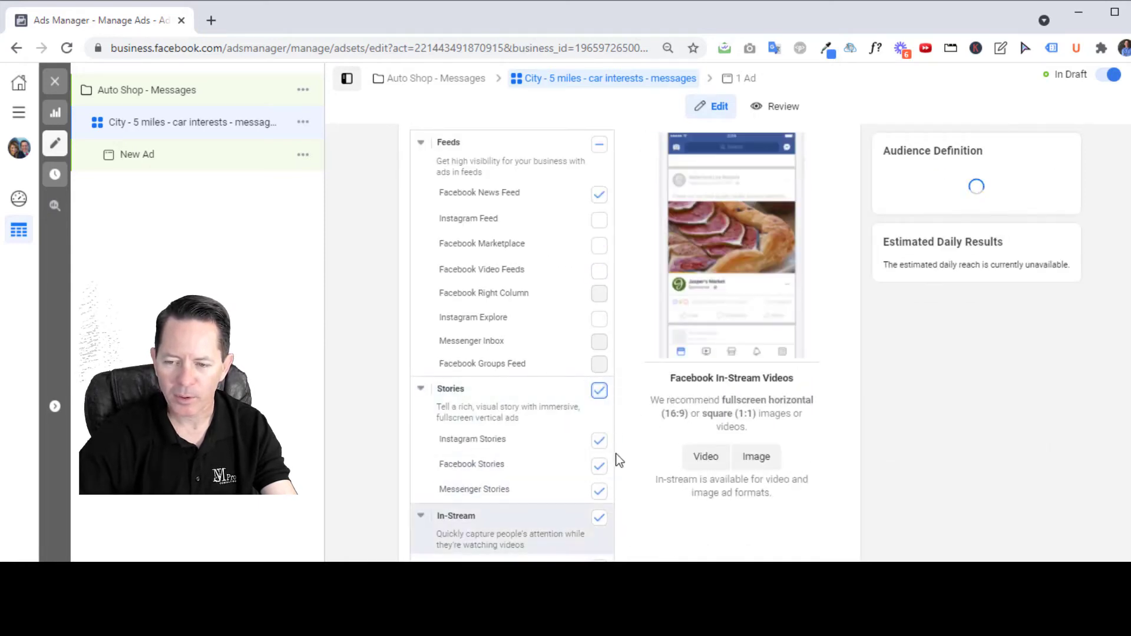
left_click(600, 391)
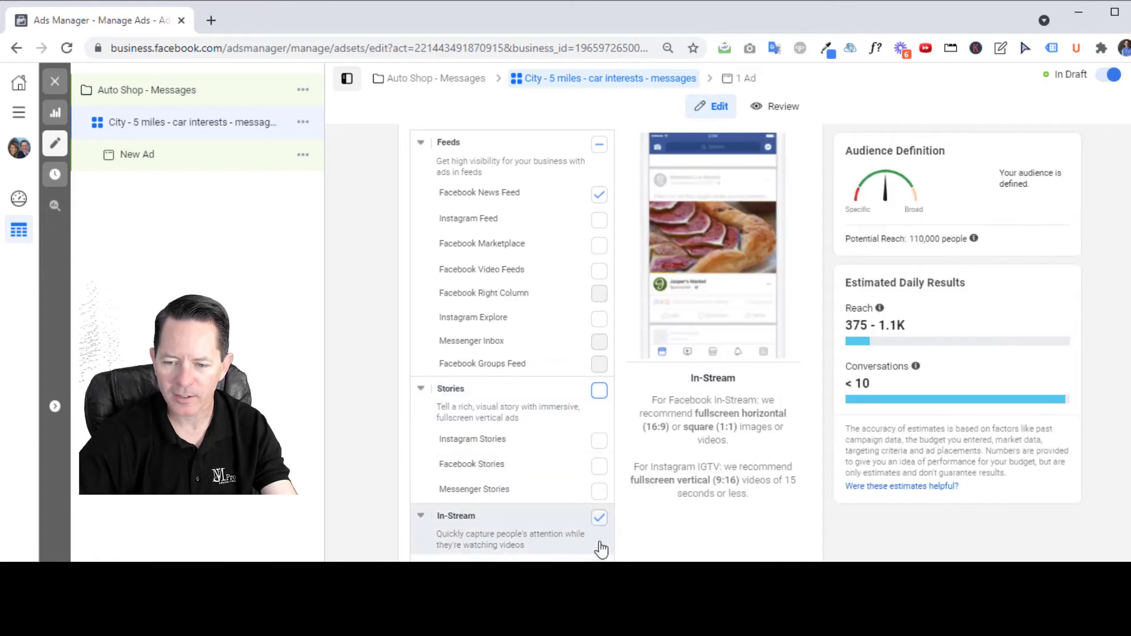
scroll(606, 525, "down", 3)
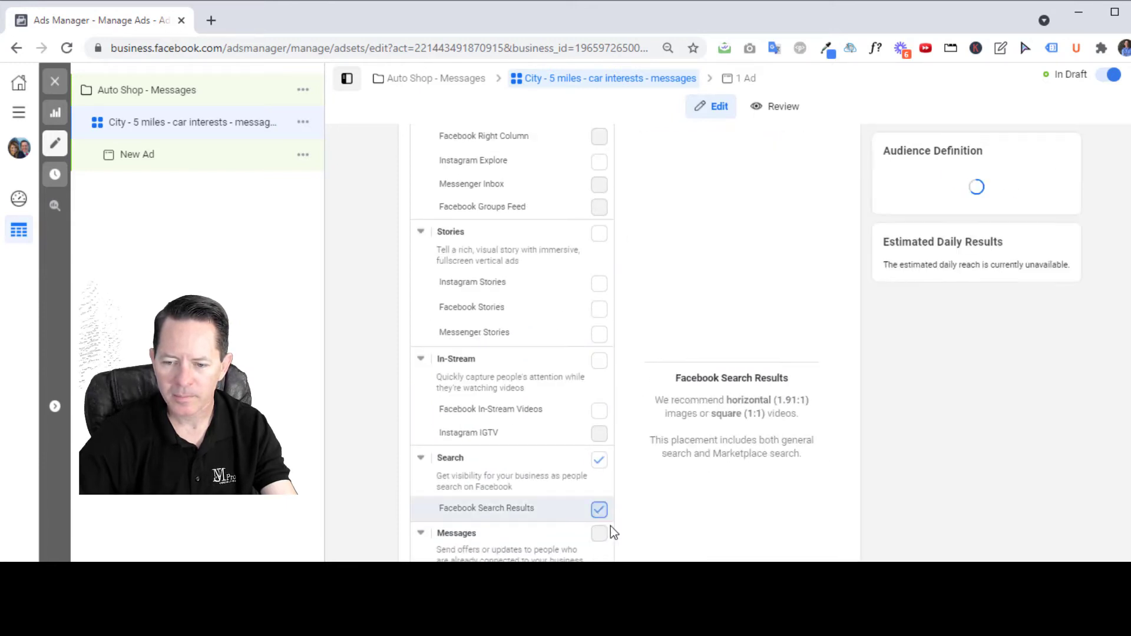
scroll(607, 531, "down", 5)
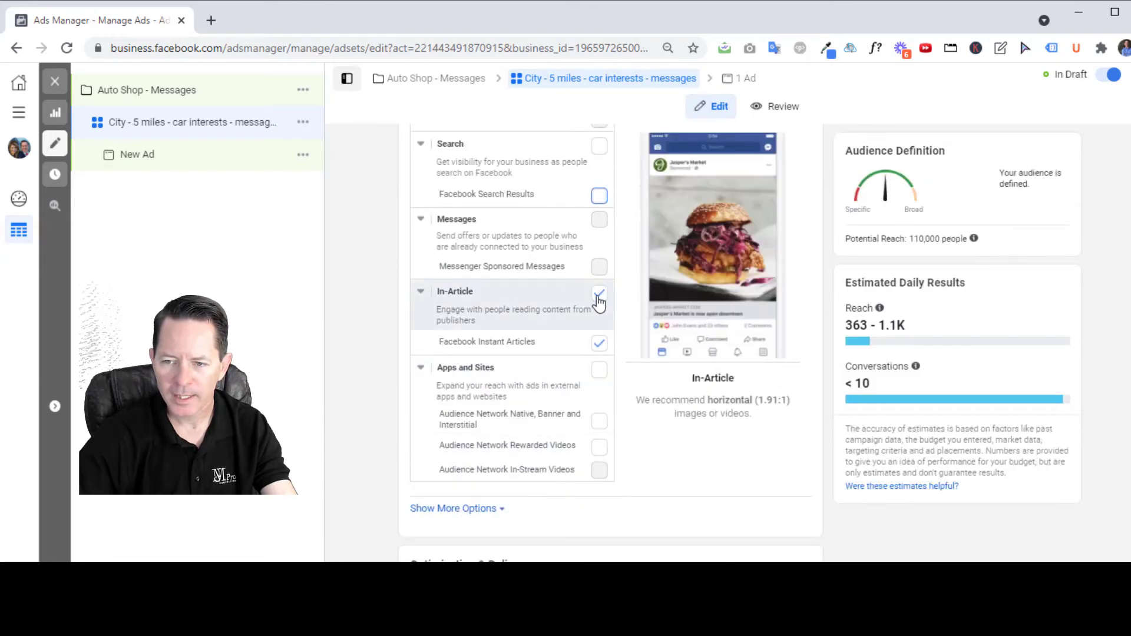
left_click(599, 292)
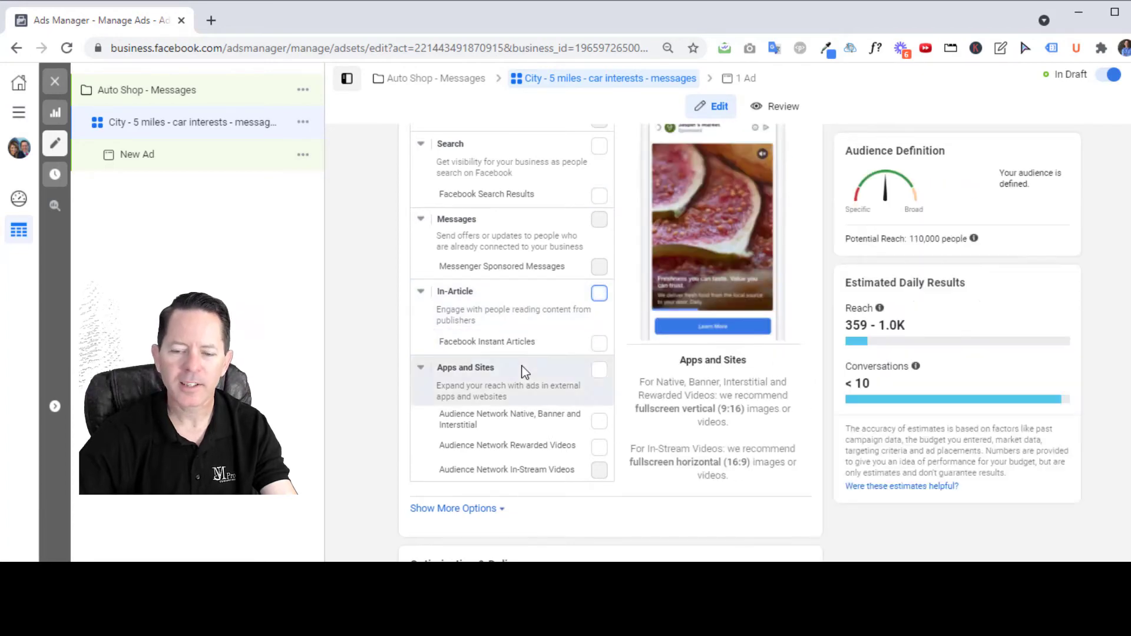
Temporarily enable the Instagram platform to compare the potential reach, and turn it off again.
scroll(521, 373, "up", 5)
scroll(521, 372, "up", 9)
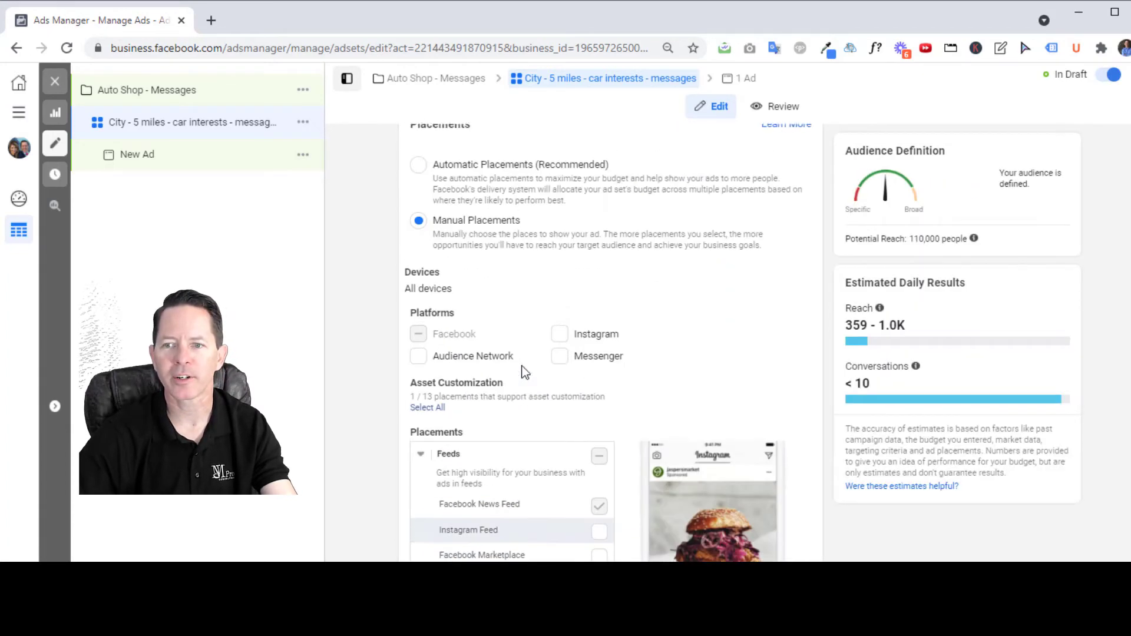
scroll(690, 377, "down", 3)
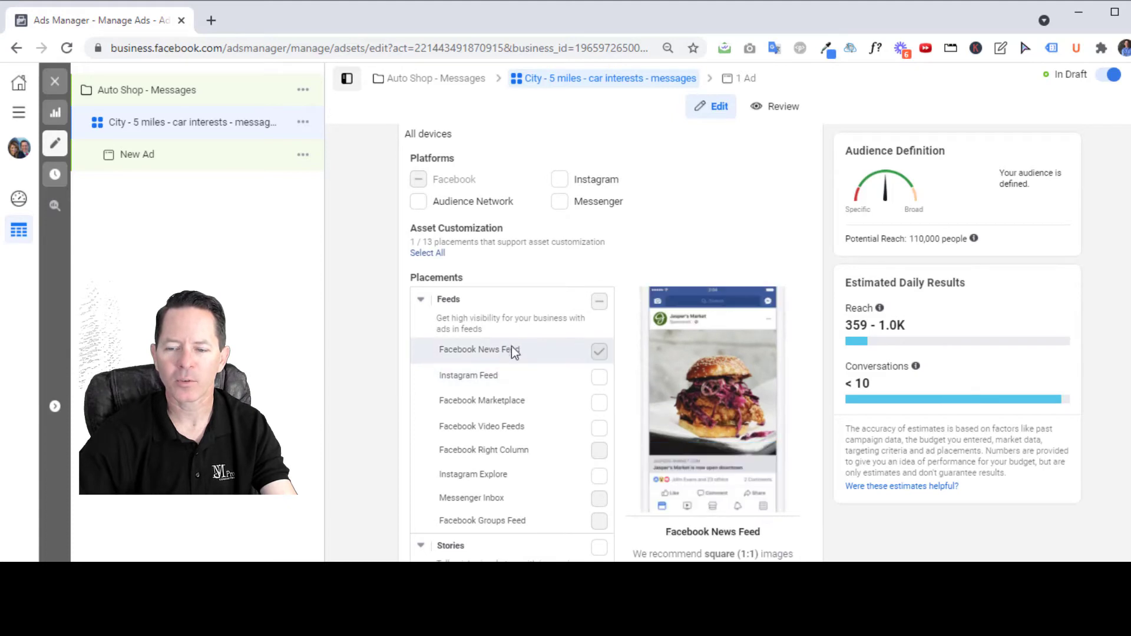
scroll(657, 321, "up", 5)
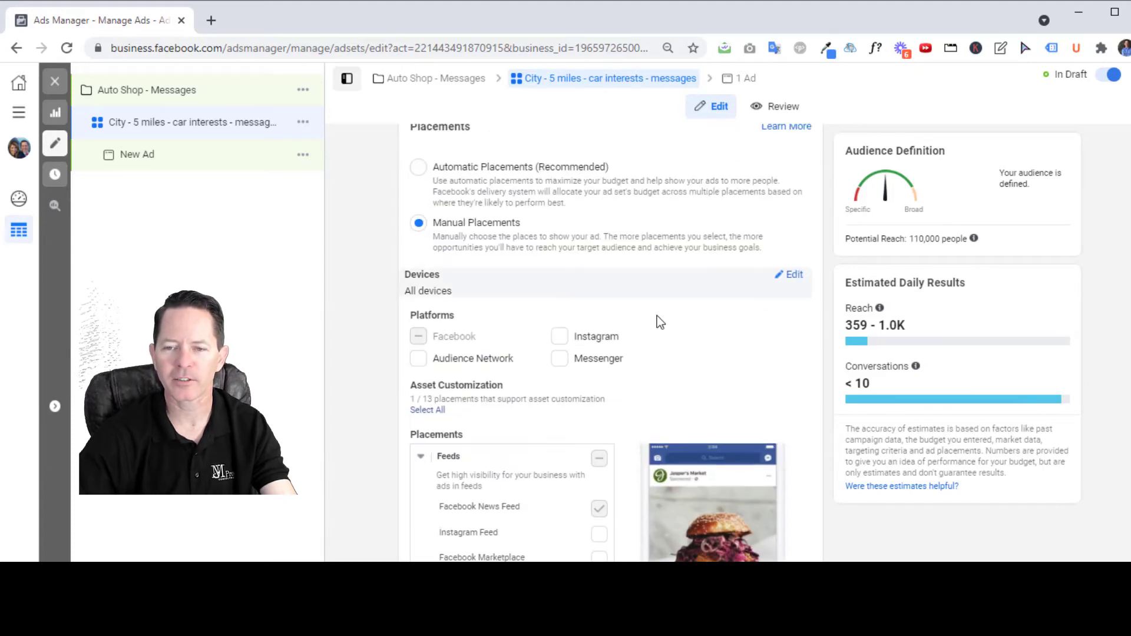
left_click(923, 232)
scroll(715, 399, "down", 3)
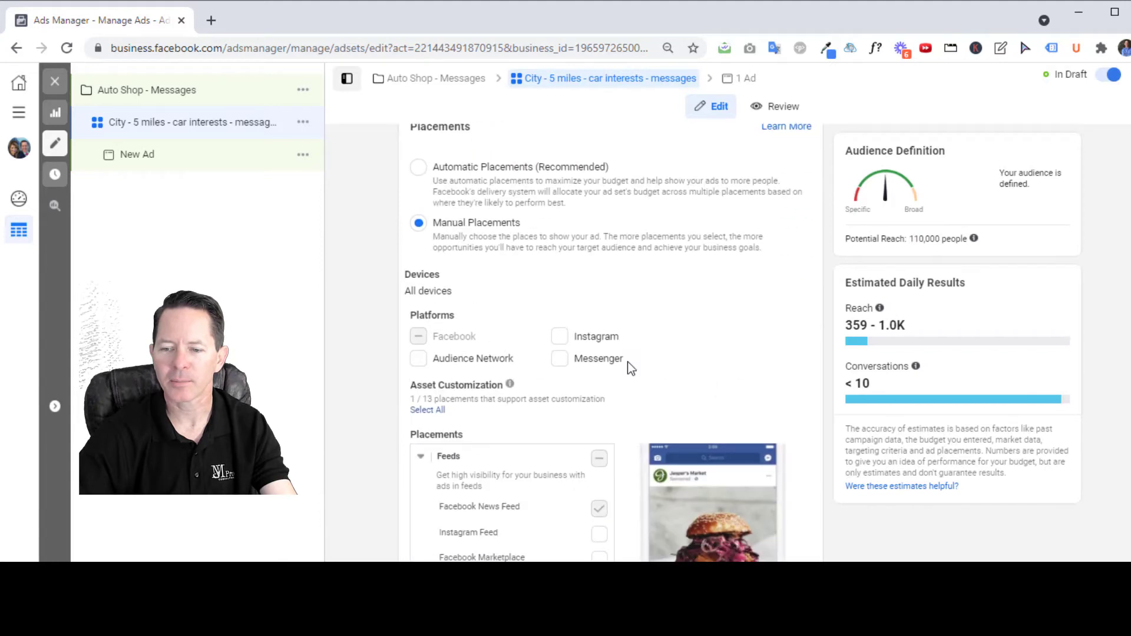
left_click(560, 340)
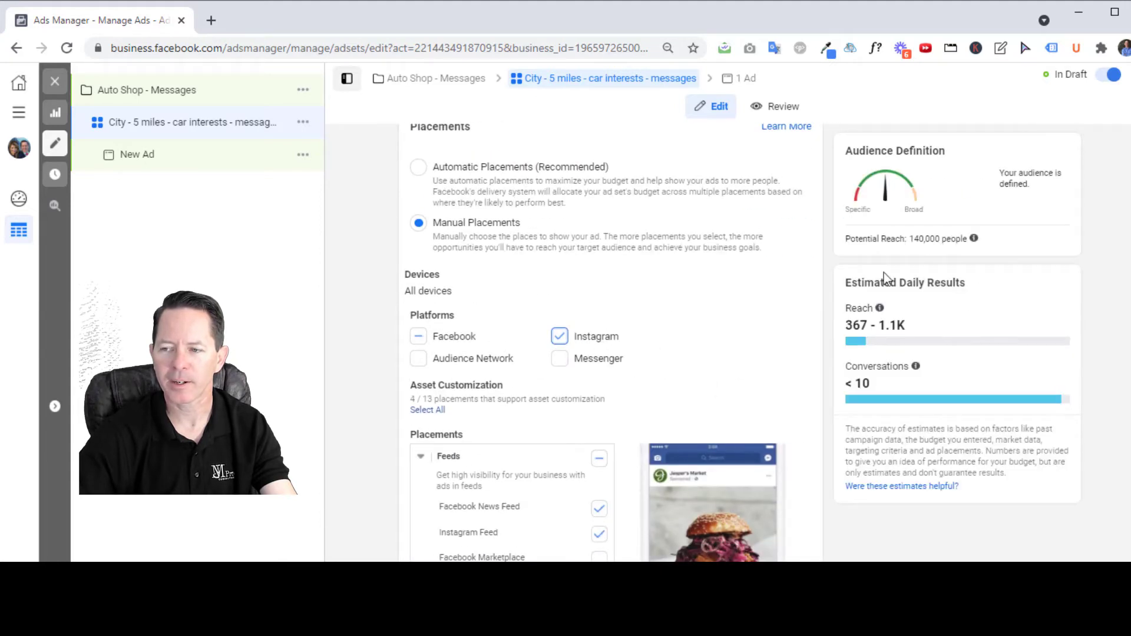
scroll(572, 348, "down", 5)
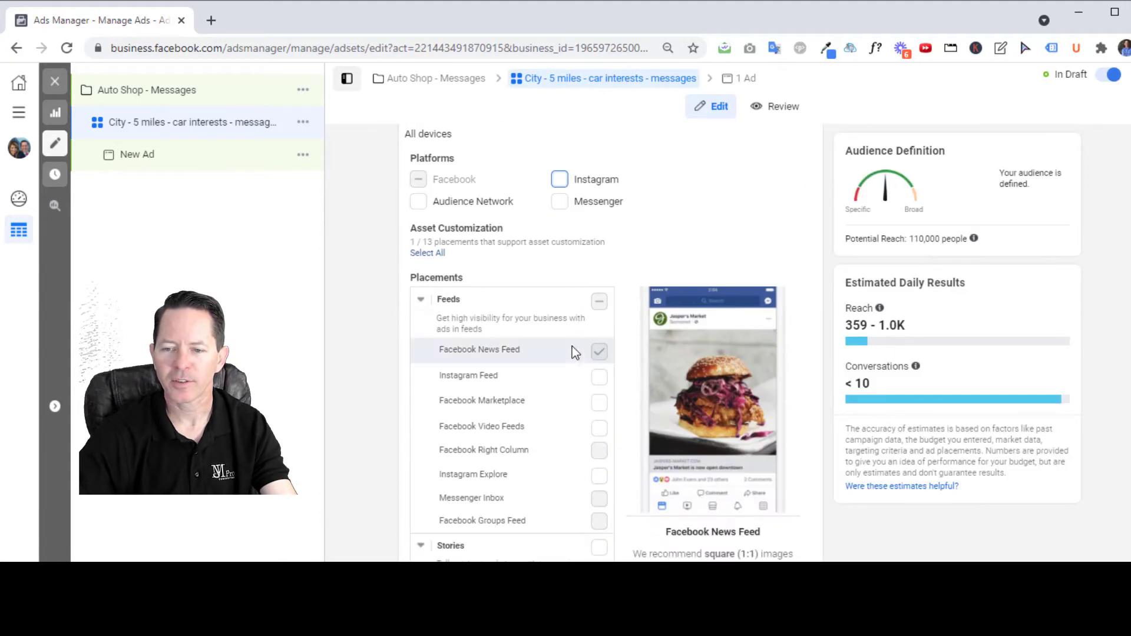
In the ad set name, replace the city placeholder with "Tampa" and the radius with "20 miles".
scroll(584, 292, "down", 4)
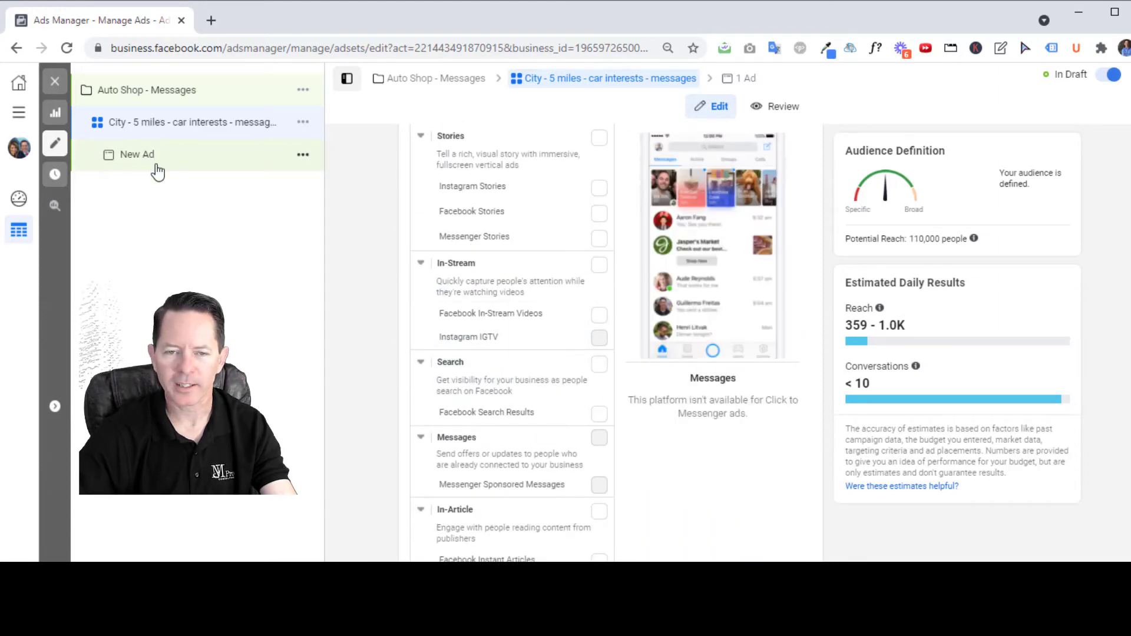
scroll(484, 310, "up", 20)
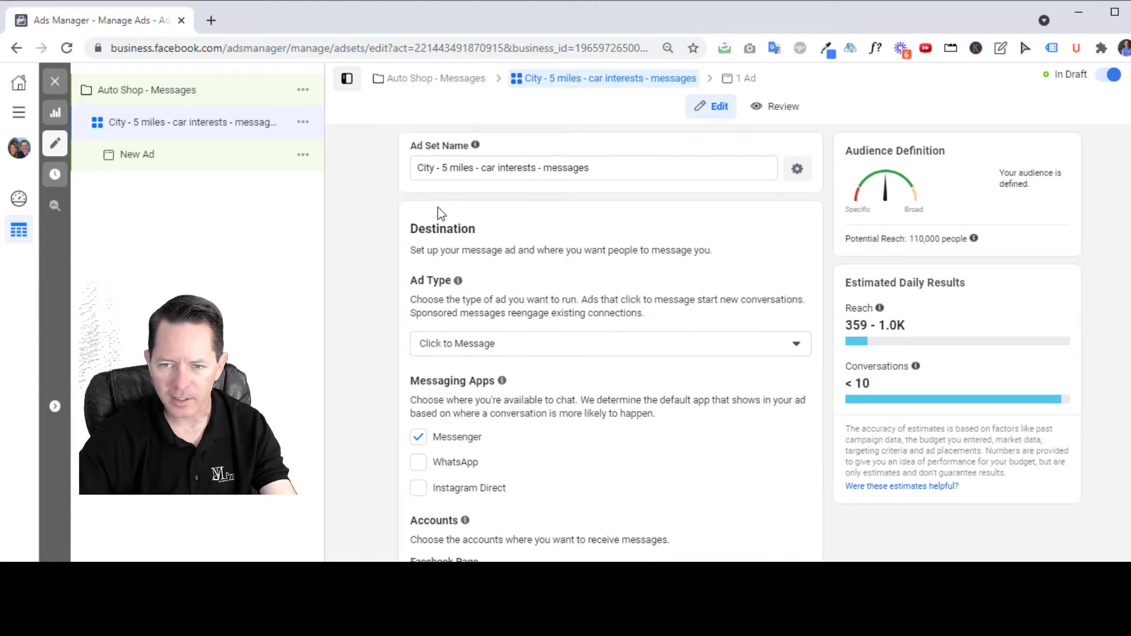
scroll(473, 454, "down", 8)
scroll(489, 501, "down", 3)
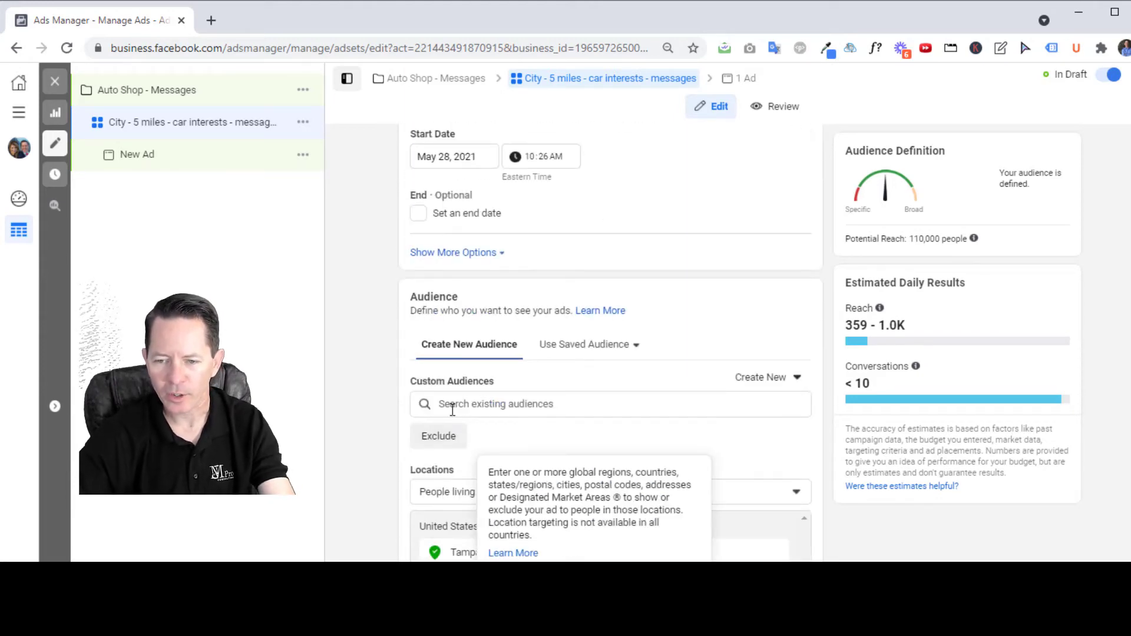
scroll(501, 377, "down", 3)
scroll(484, 330, "up", 12)
double_click(425, 168)
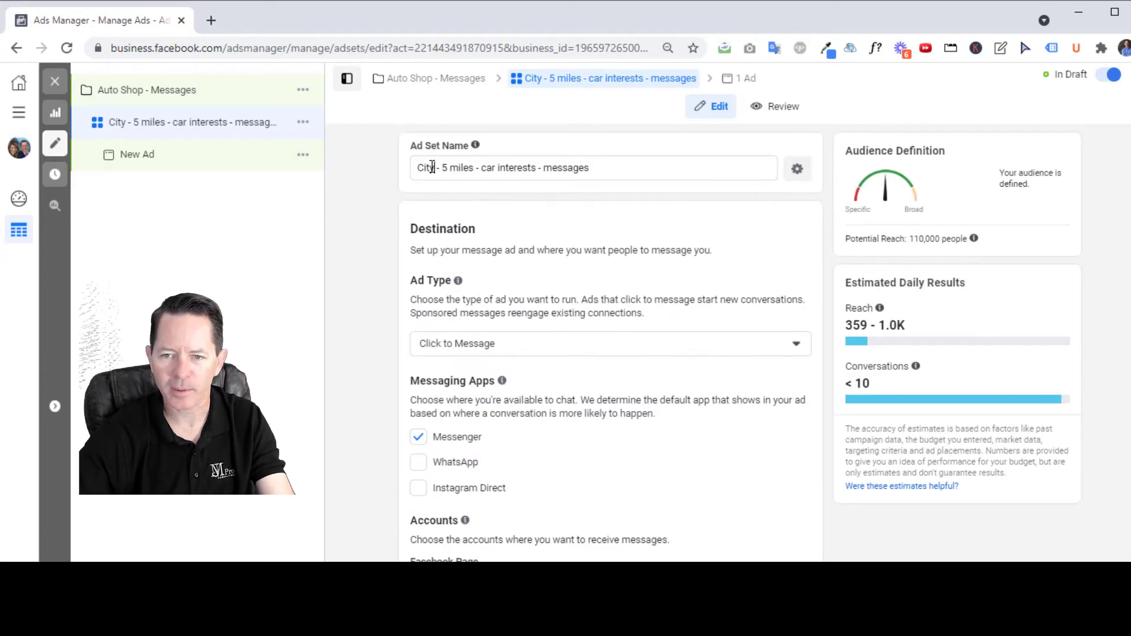
type("Tampa")
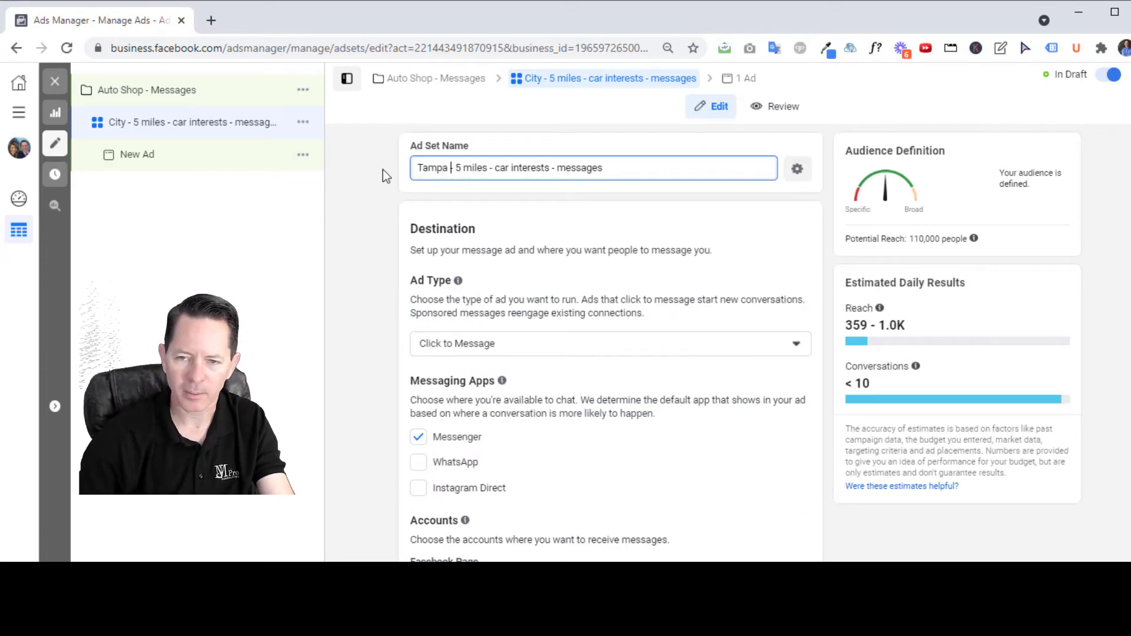
key("Right")
key("Right")
type("20")
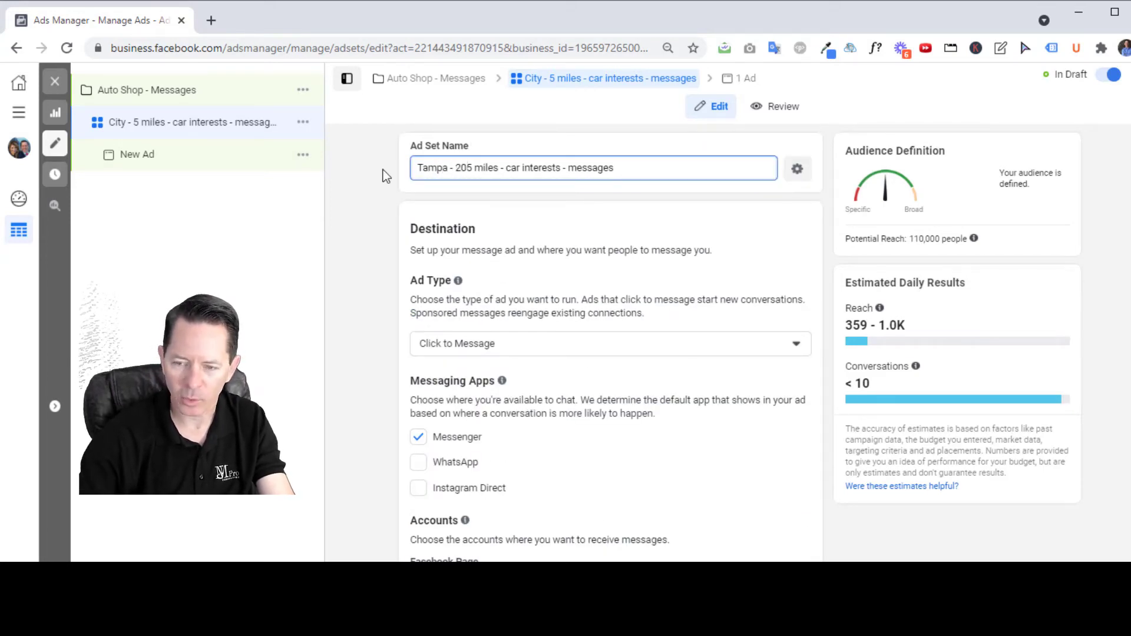
key("Delete")
key("Delete")
Insert "Men 25 - 35 -" before "car interests" in the ad set name.
key("Right")
key("Right")
key("Right")
key("Right")
key("Right")
key("Right")
key("Right")
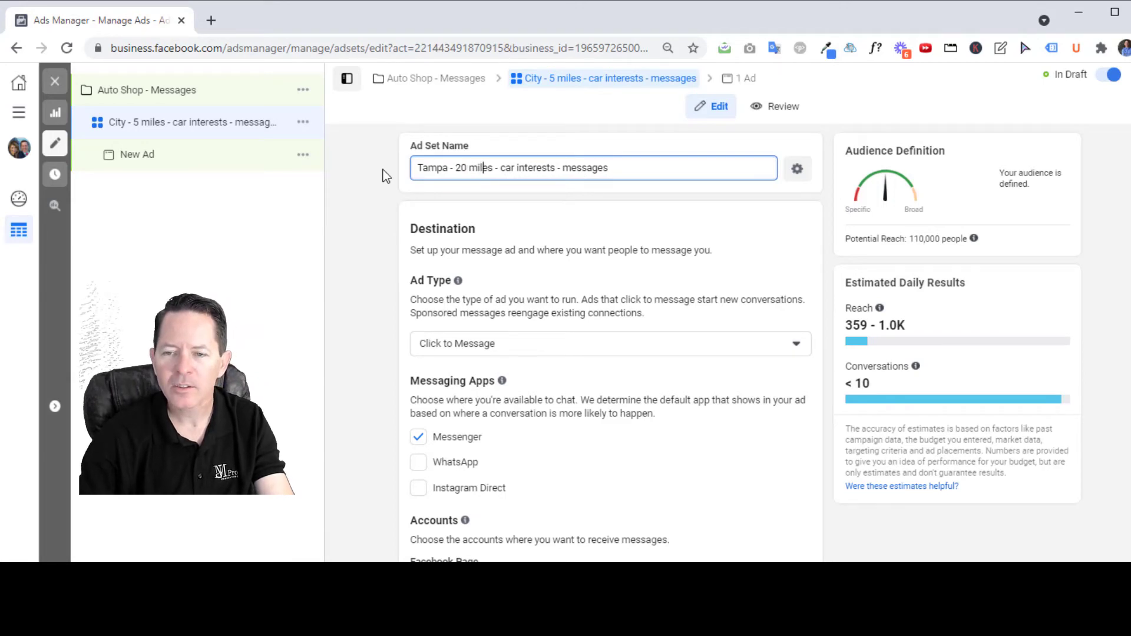
key("Delete")
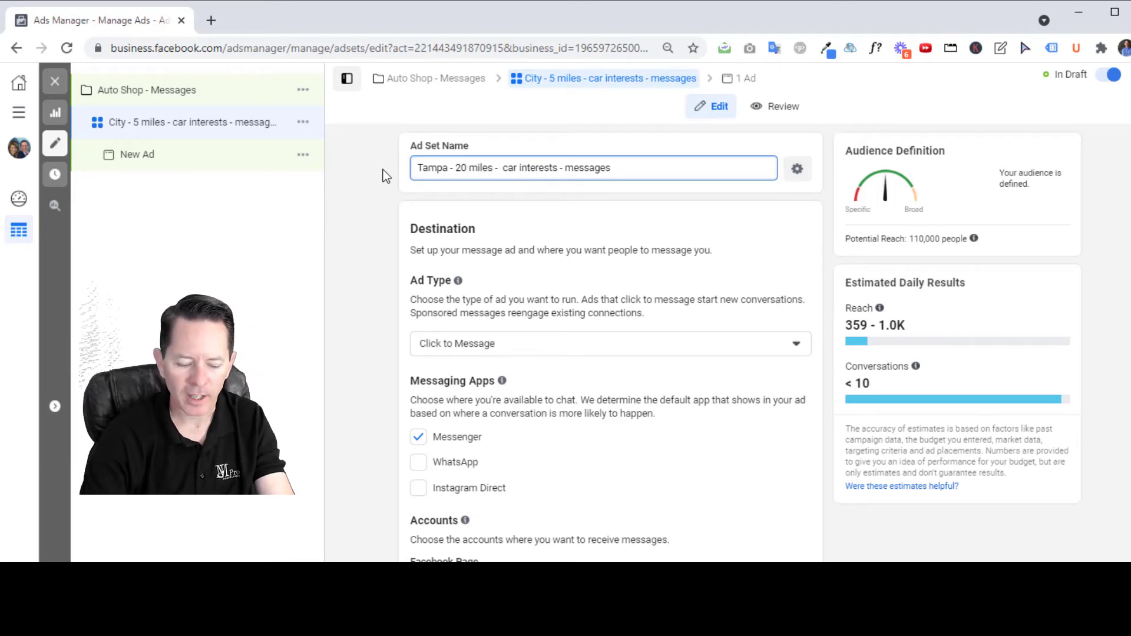
type("Men ")
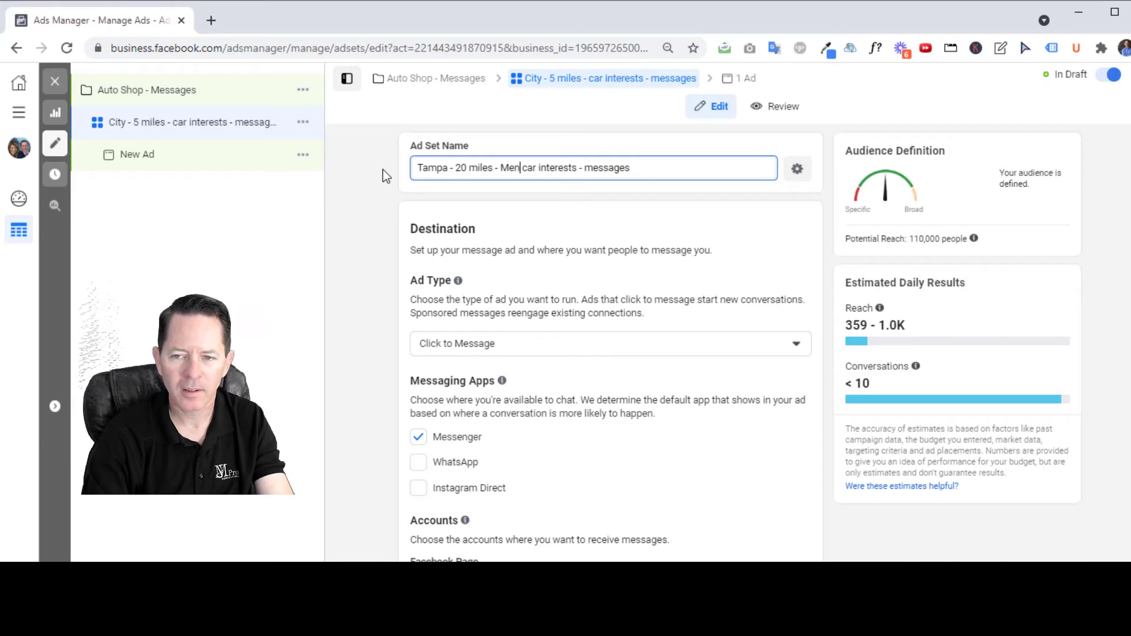
type("25 - ")
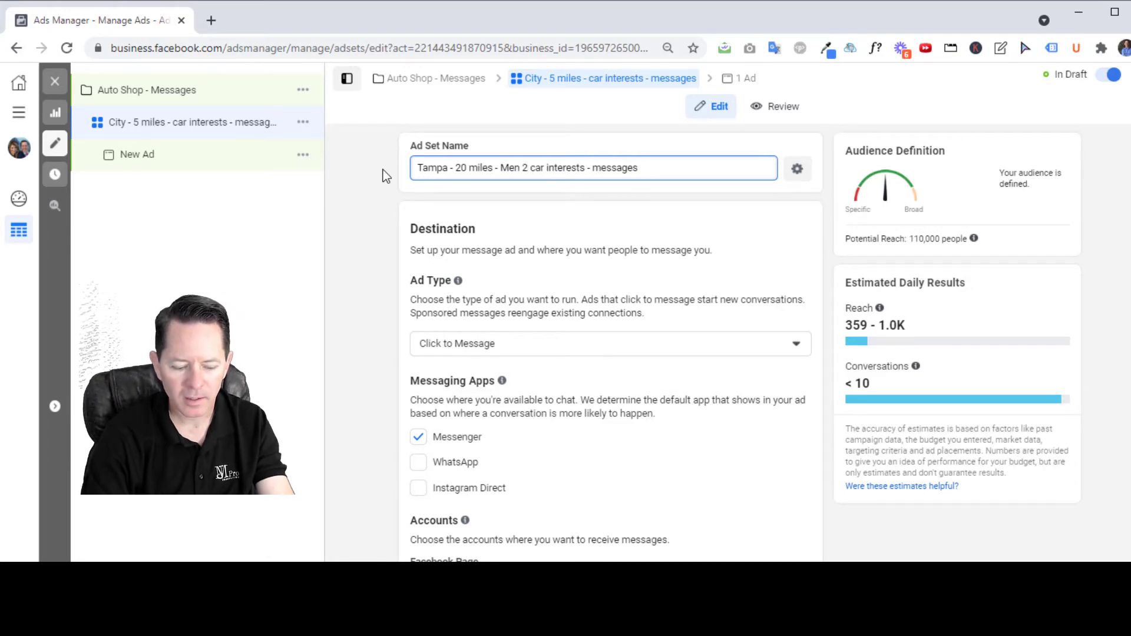
type("35 -")
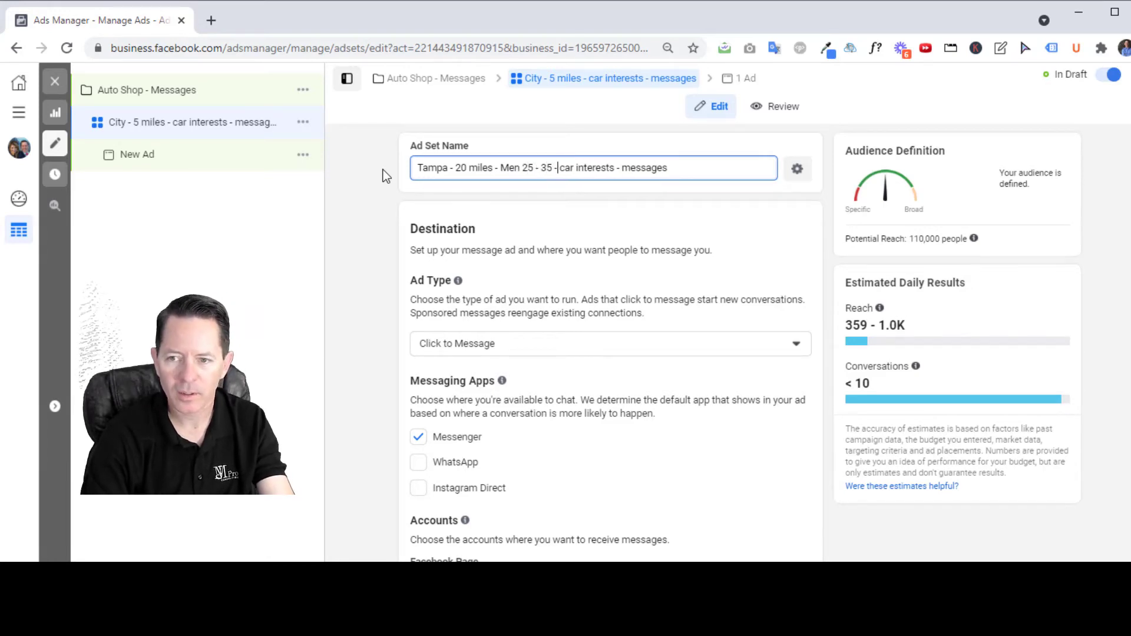
key("BackSpace")
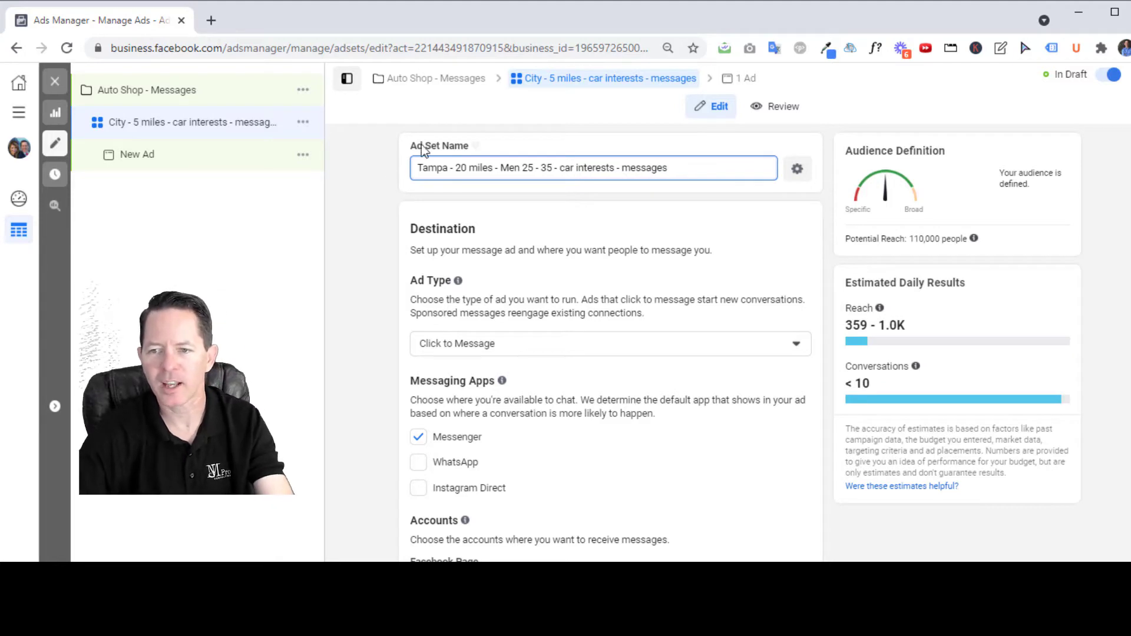
left_click(397, 158)
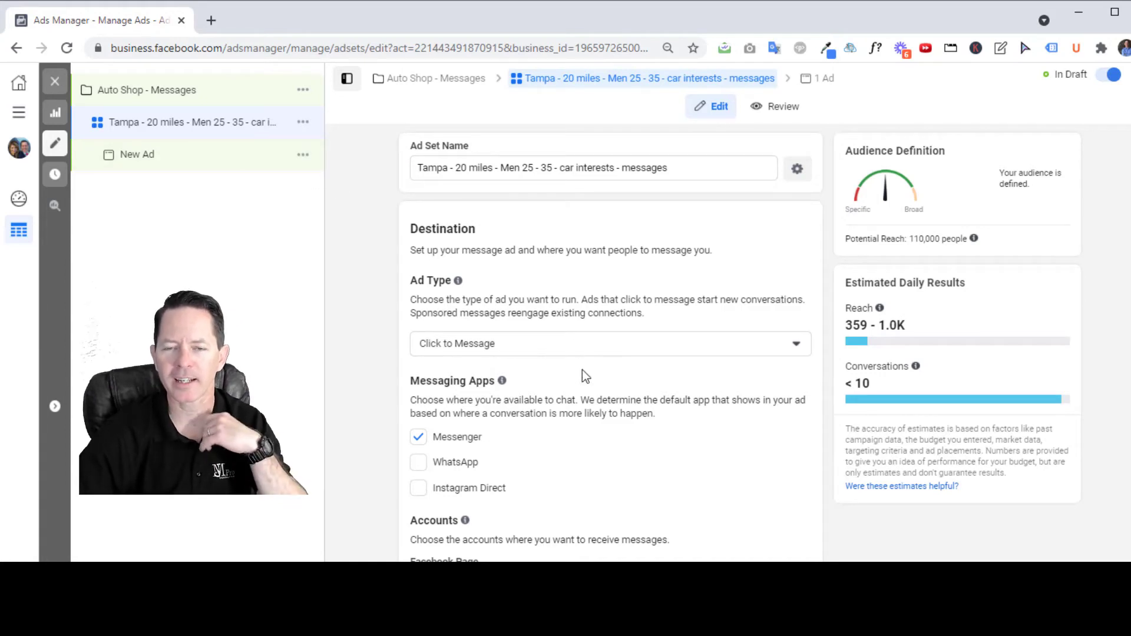
Open the new ad under the Tampa ad set and rename it "Customs Video - FB".
scroll(652, 502, "down", 1)
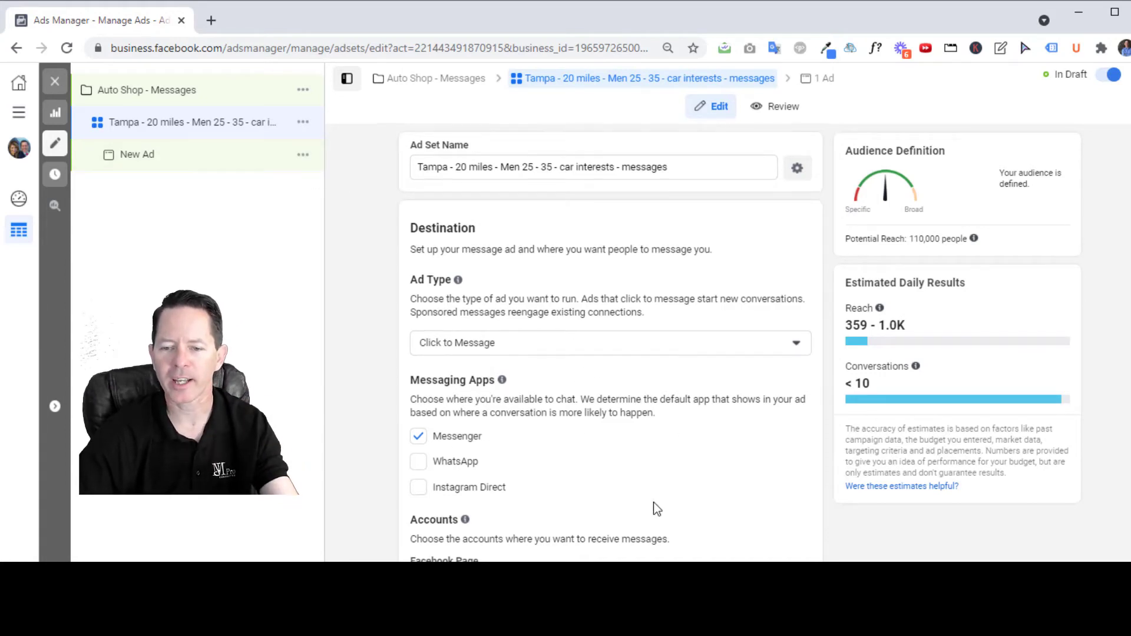
scroll(653, 502, "down", 5)
scroll(677, 411, "down", 5)
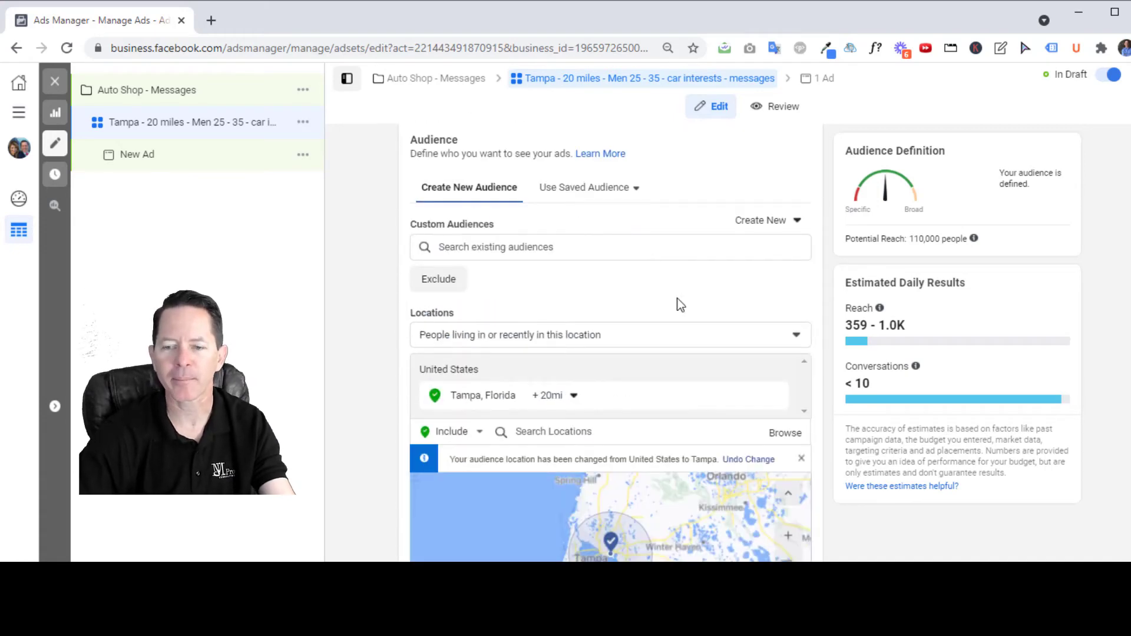
scroll(678, 324, "down", 10)
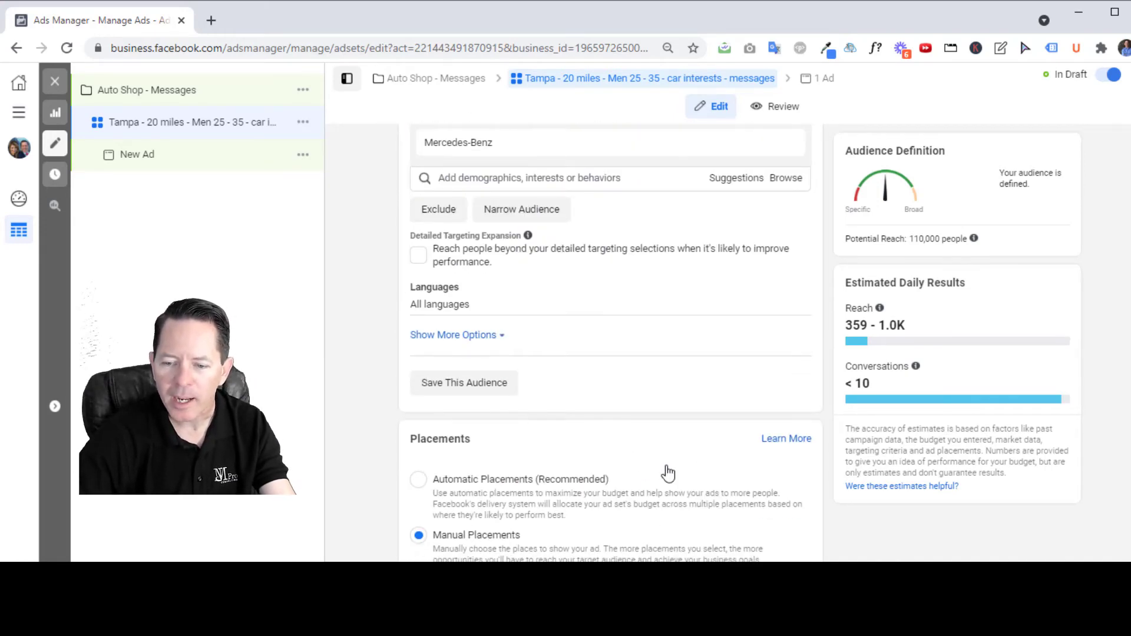
scroll(668, 473, "down", 5)
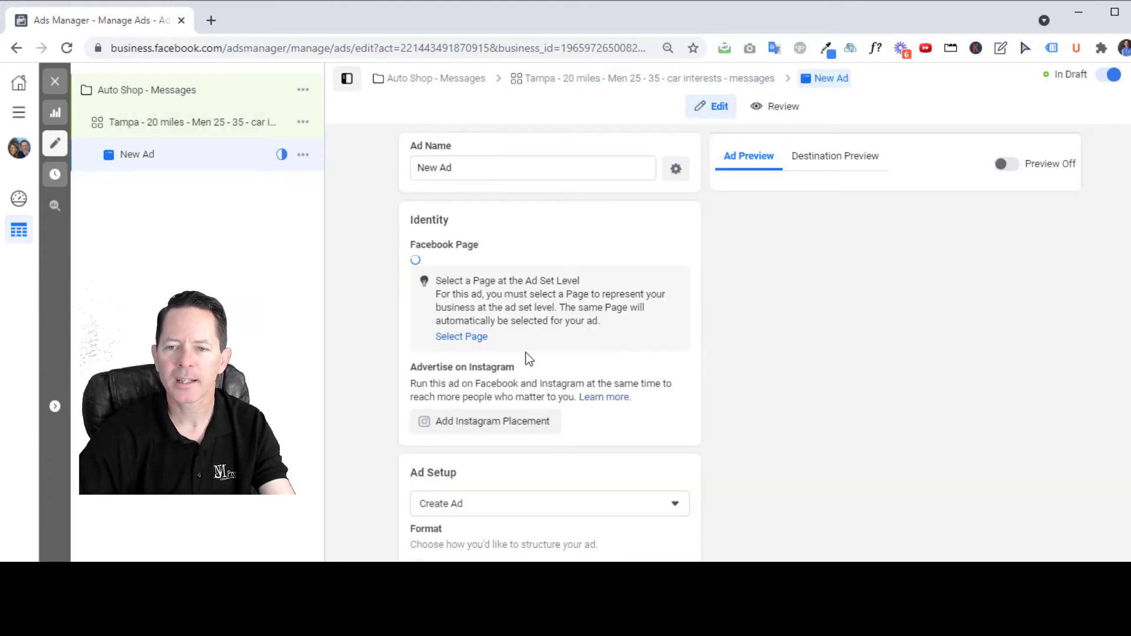
triple_click(469, 167)
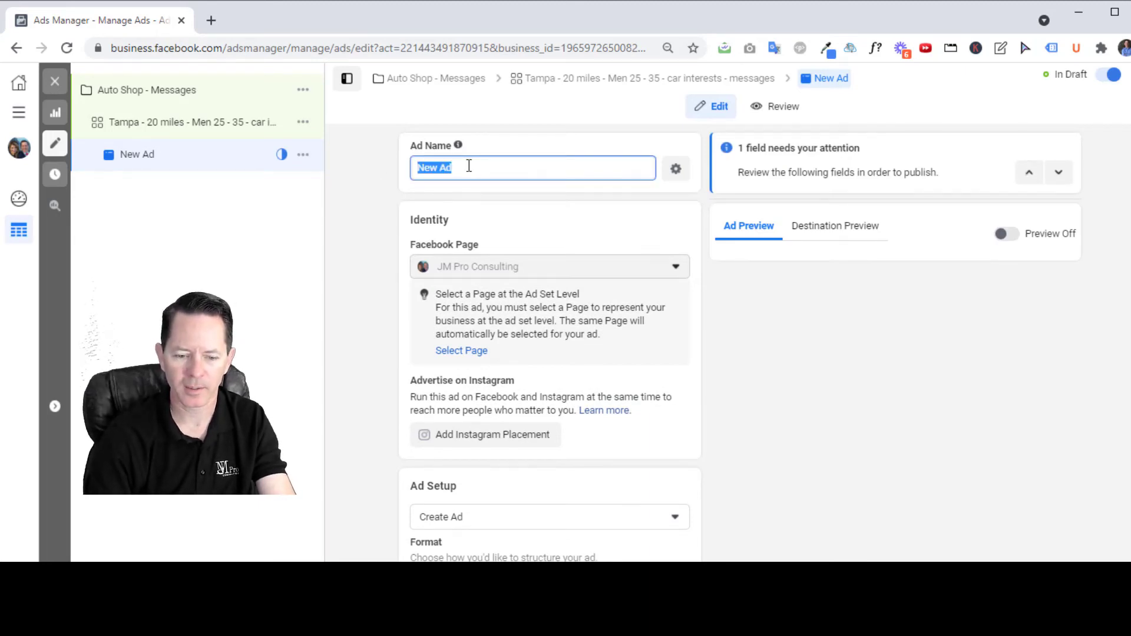
type("Custom")
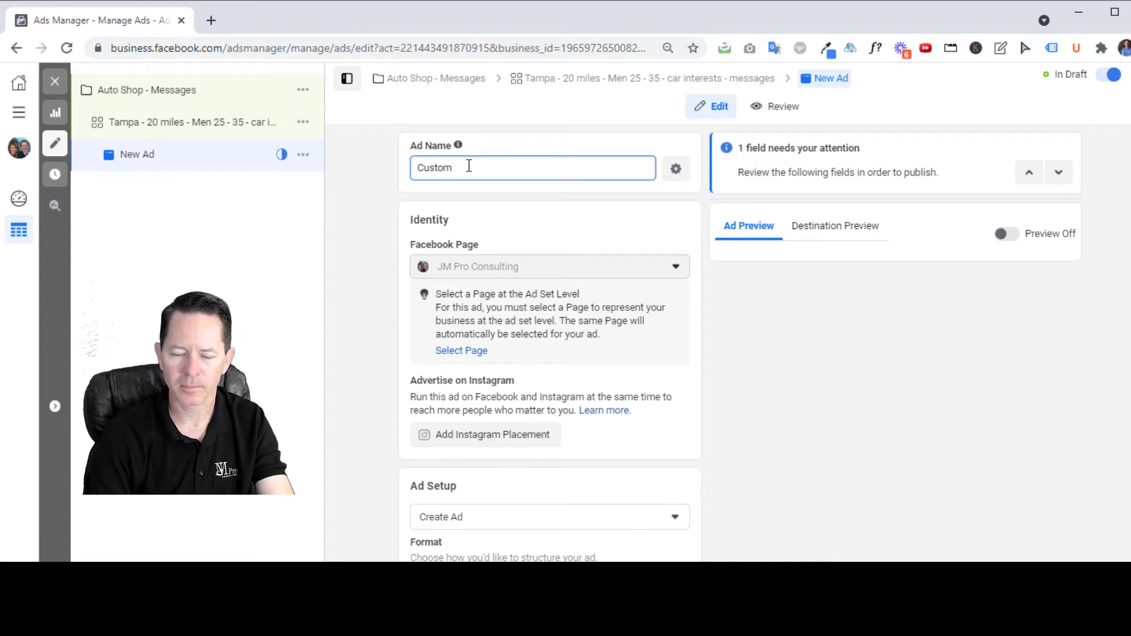
type("s Vide")
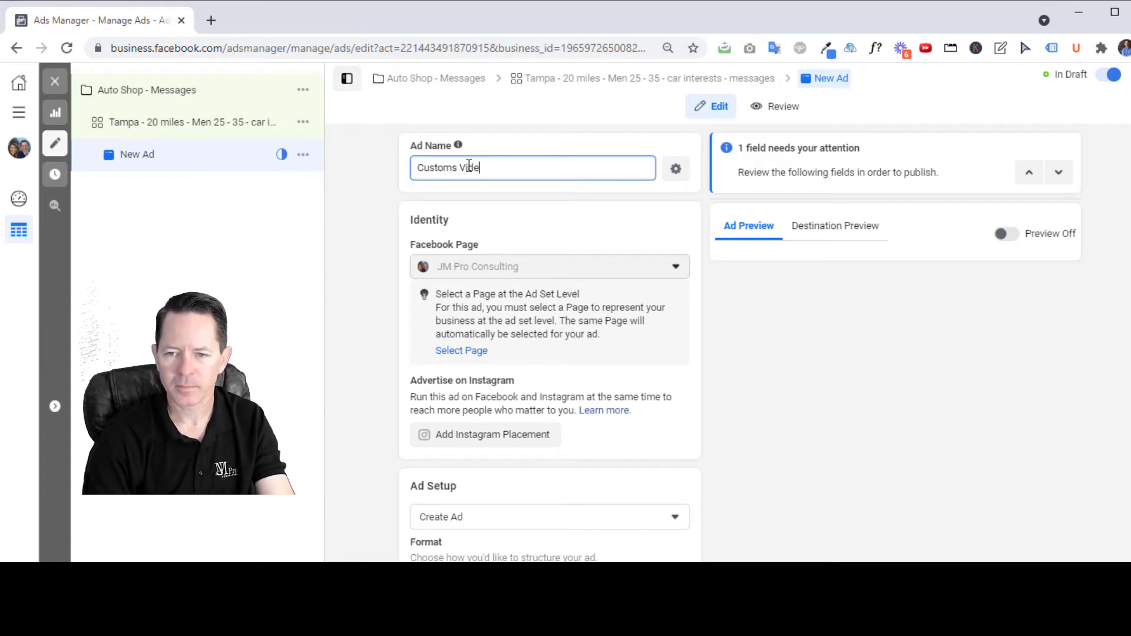
type("o - FB")
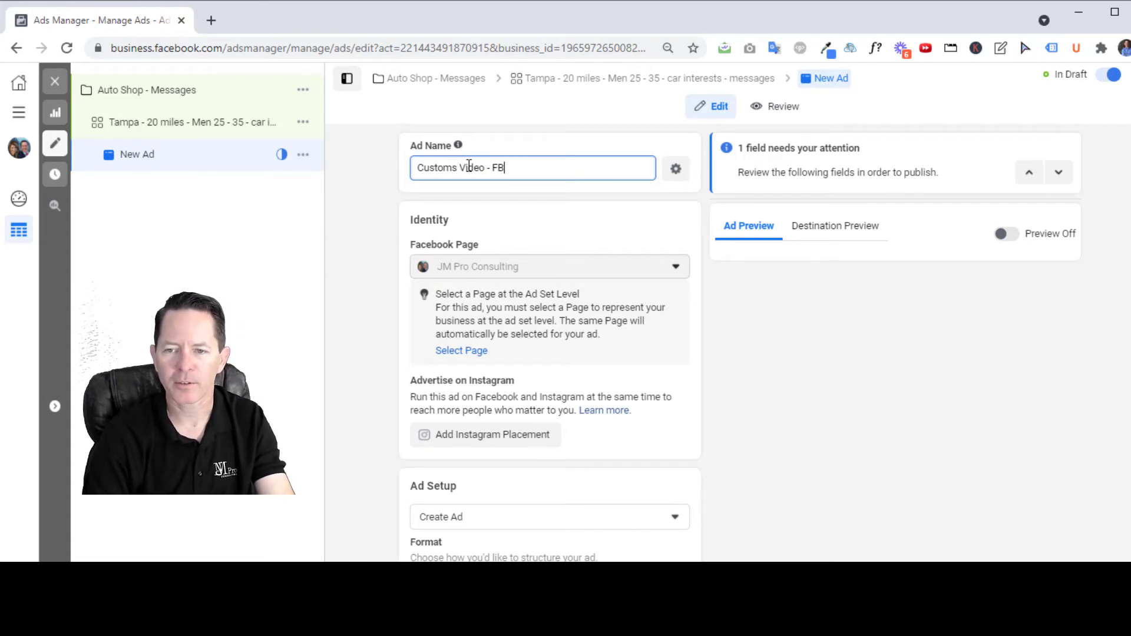
left_click(516, 192)
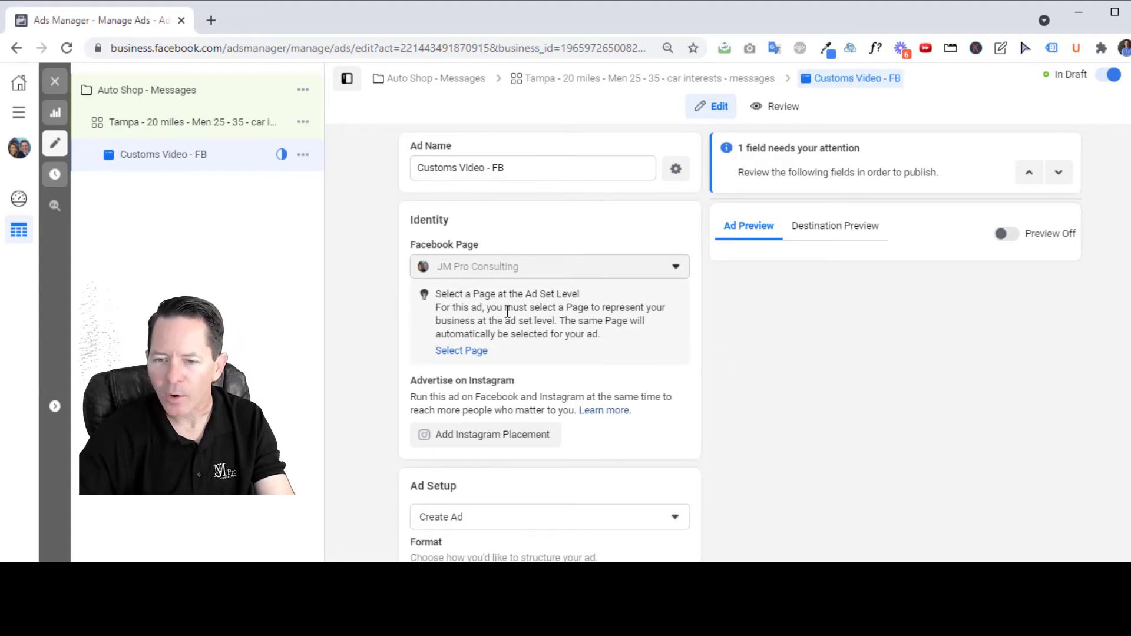
Search the stock photos for "car" and add an image of a yellow sports car as the ad's media.
scroll(457, 310, "down", 3)
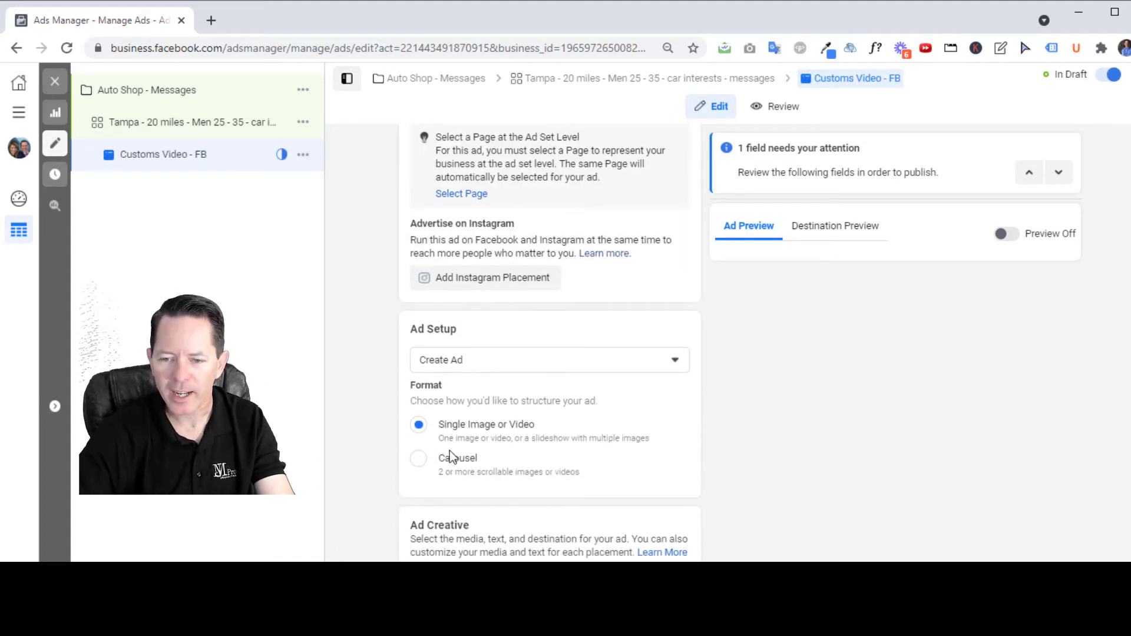
scroll(525, 459, "down", 5)
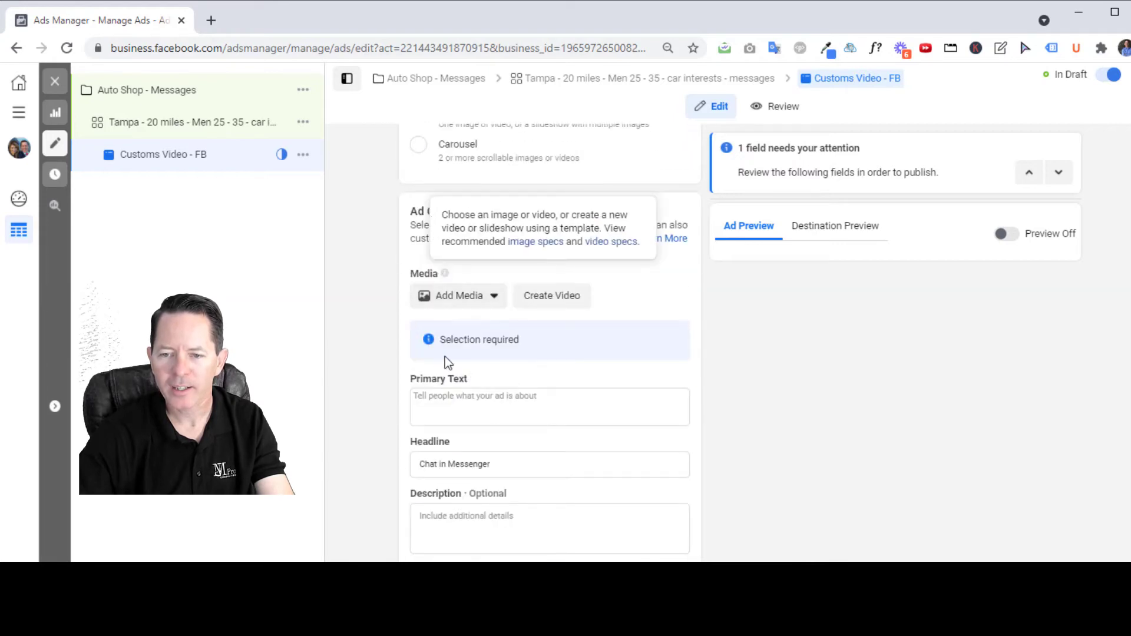
scroll(444, 356, "up", 3)
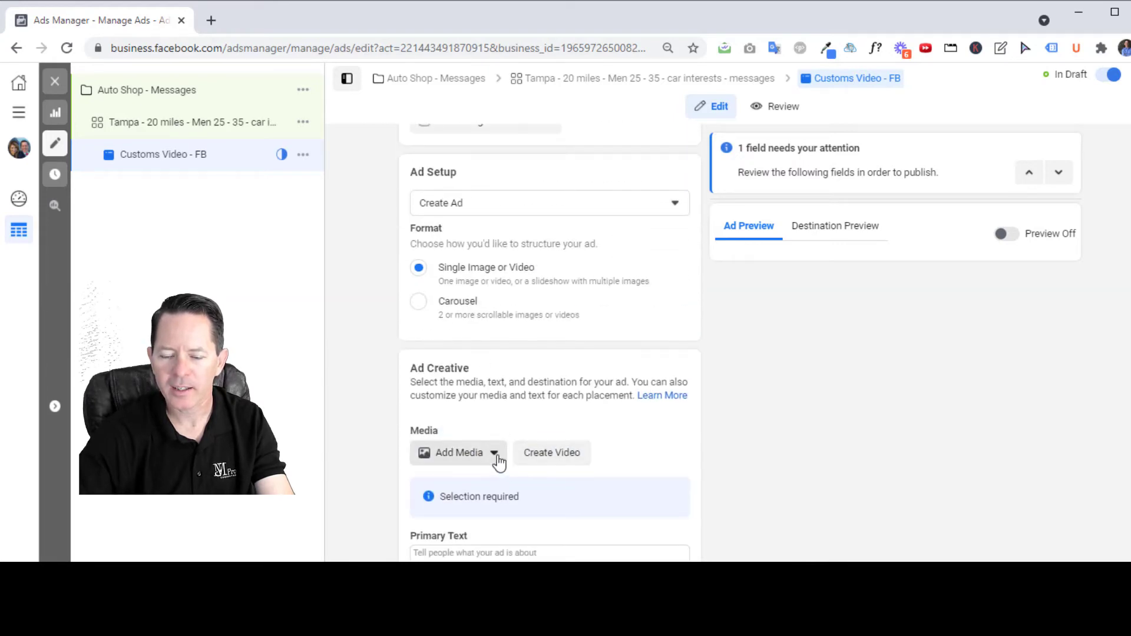
left_click(495, 454)
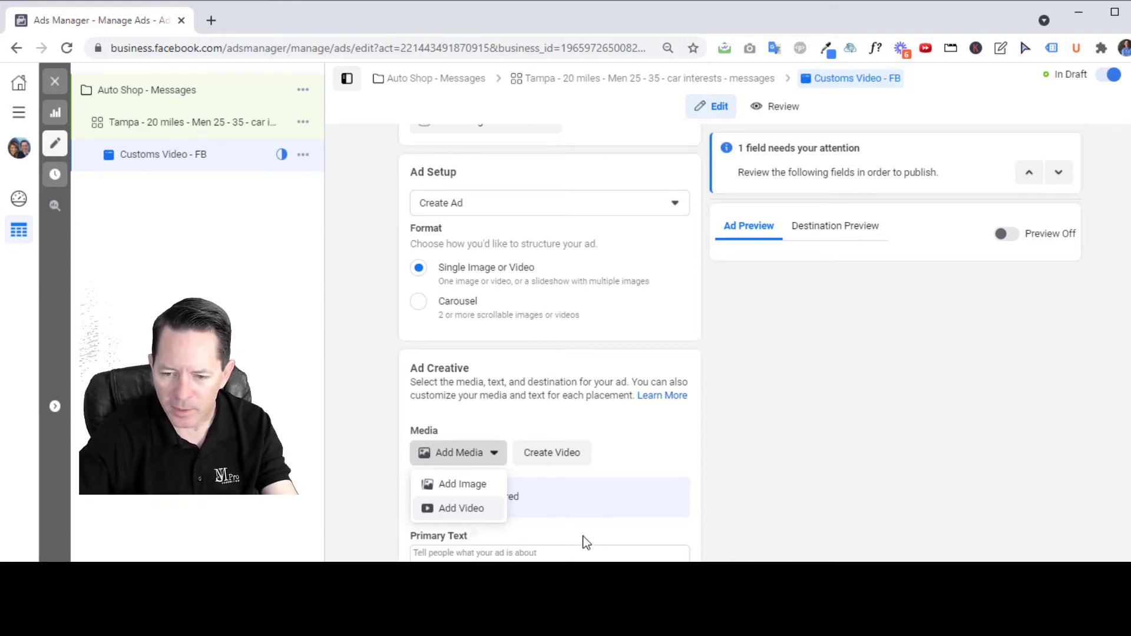
left_click(464, 487)
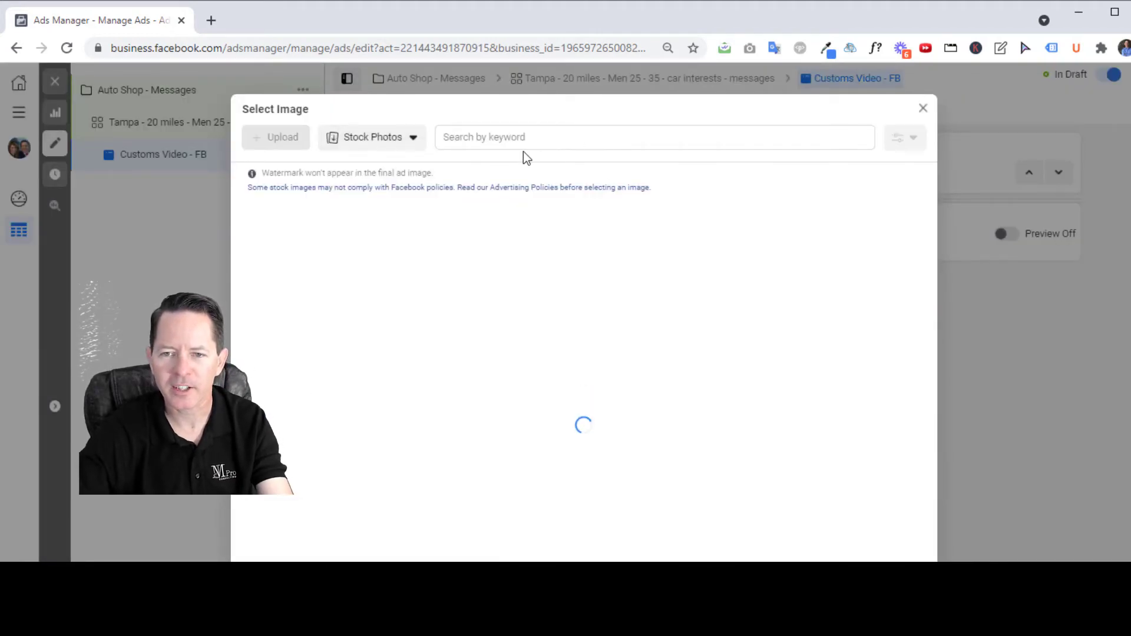
left_click(512, 138)
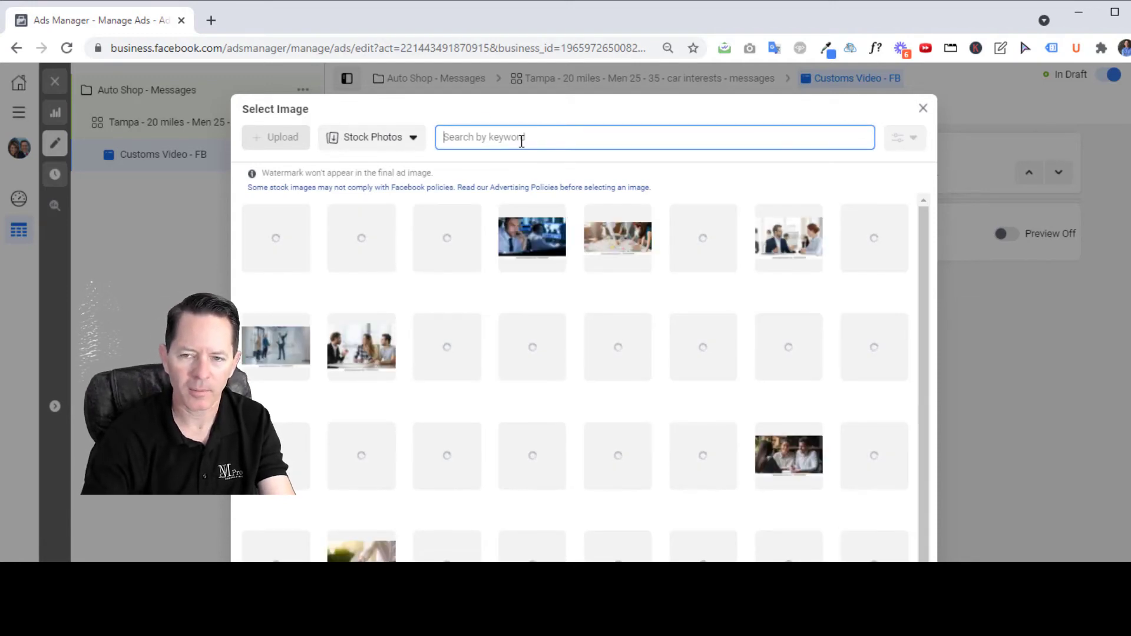
type("car")
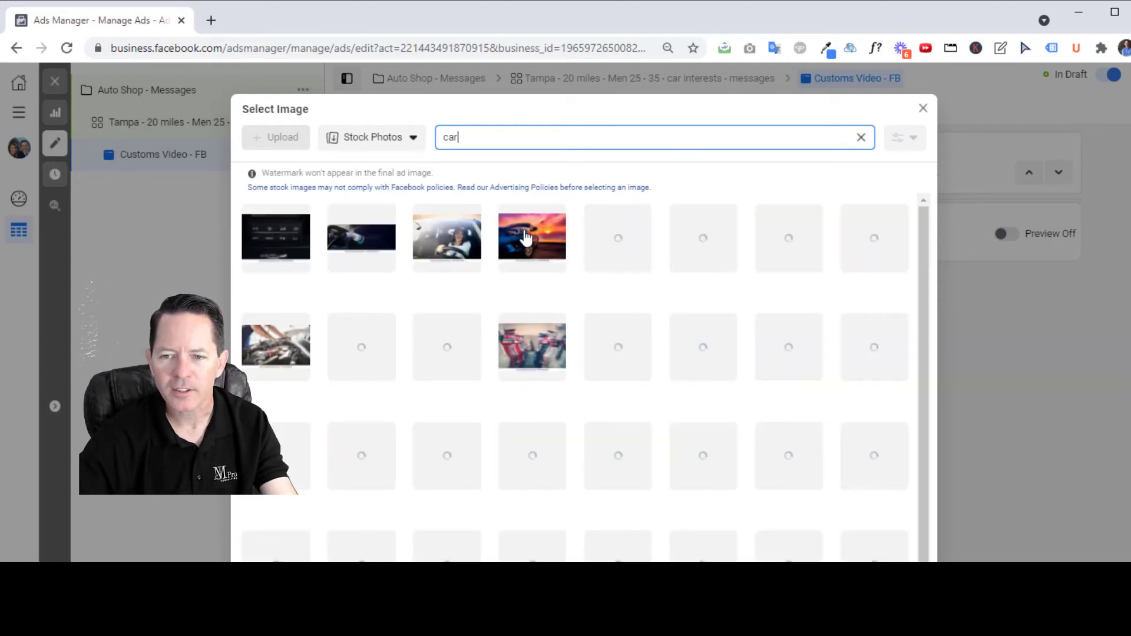
left_click(526, 238)
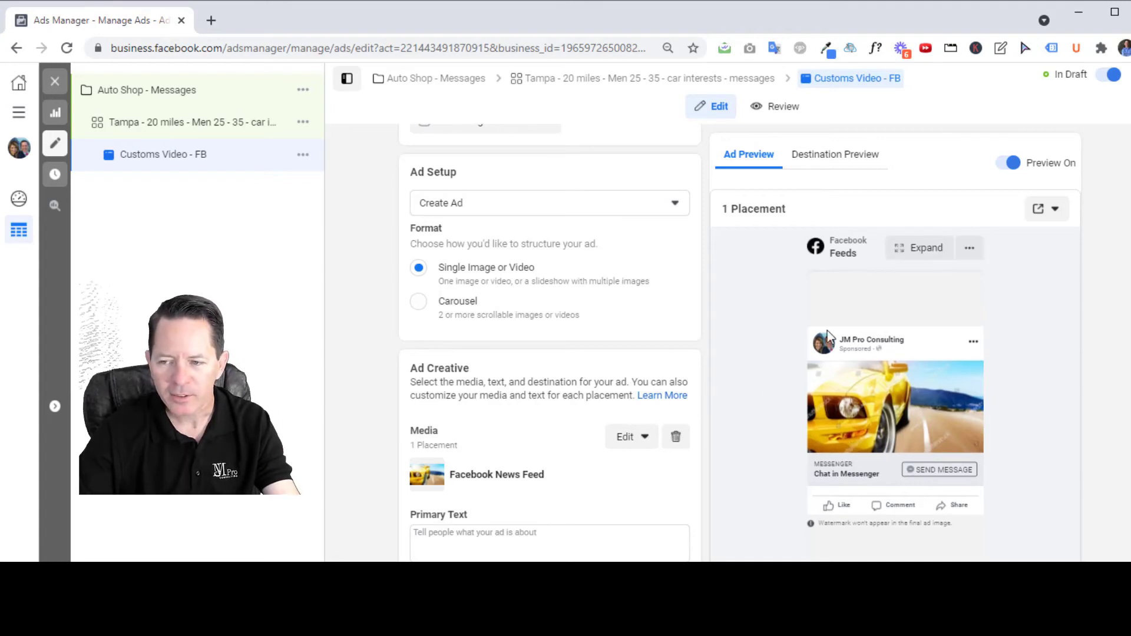
Start the ad's primary text with "Hey Tampa car owners," followed by a blank line.
scroll(505, 530, "down", 3)
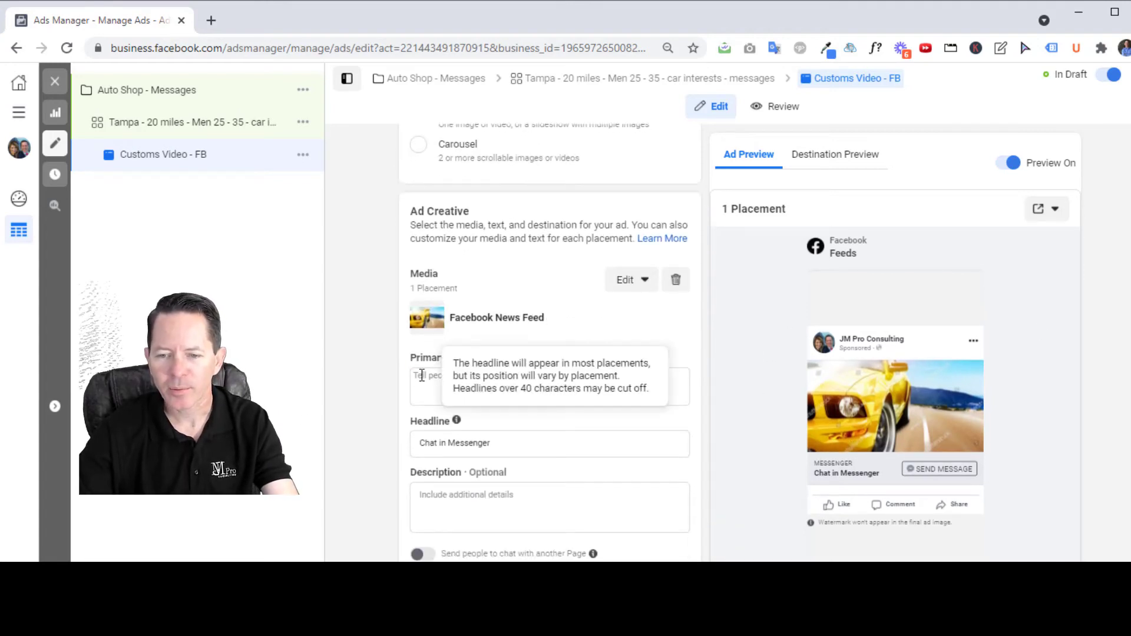
left_click(613, 380)
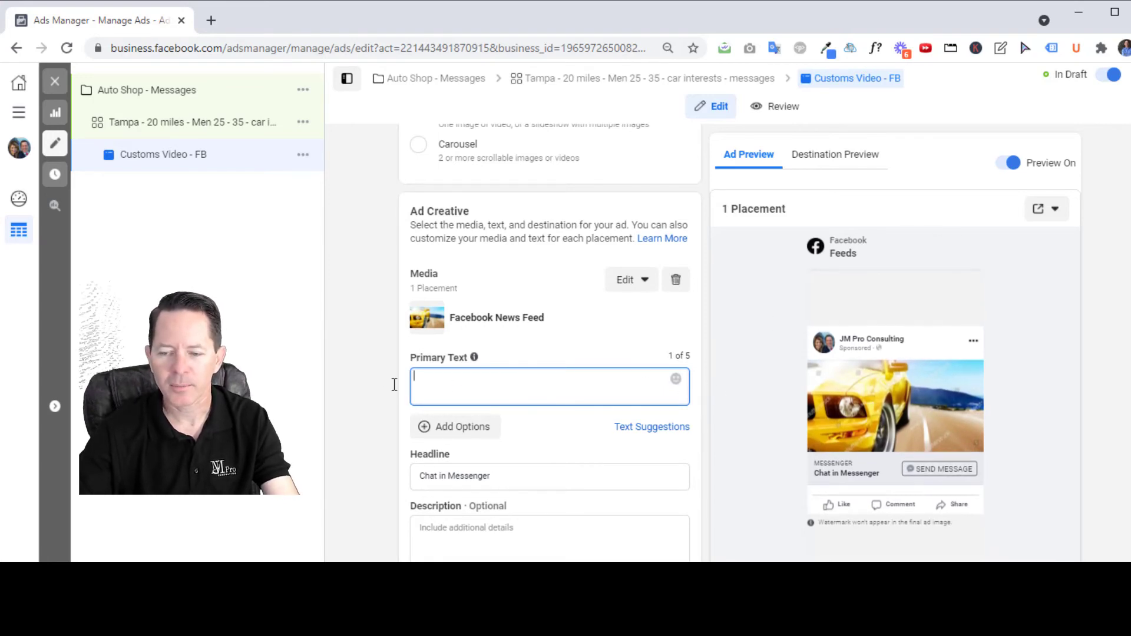
type("Hey T")
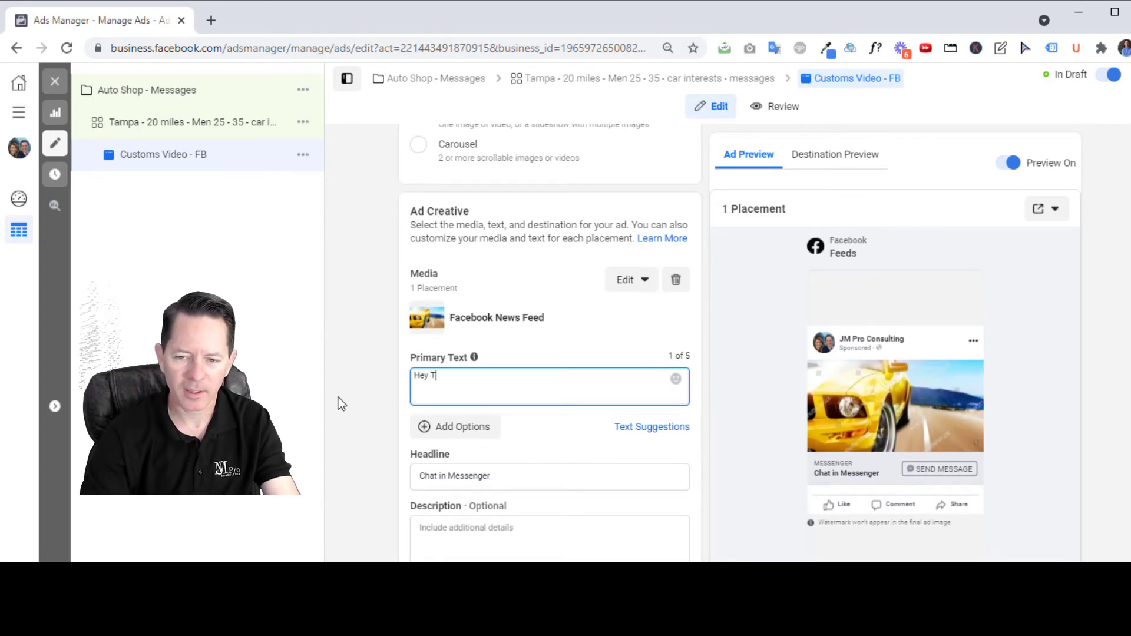
type("ampa")
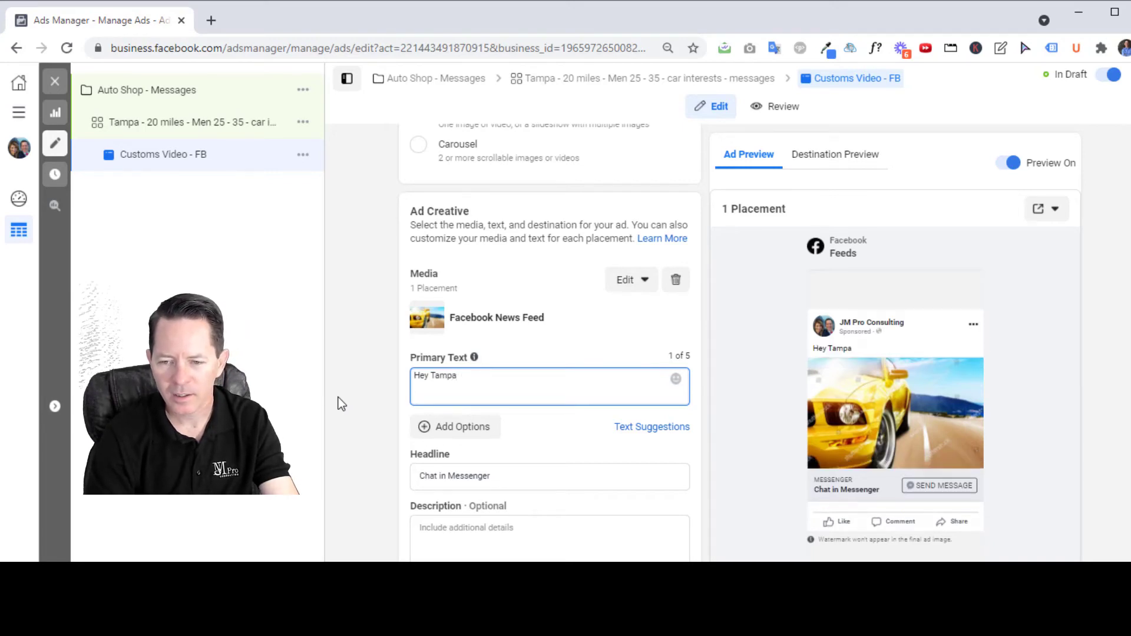
type(" car owners,")
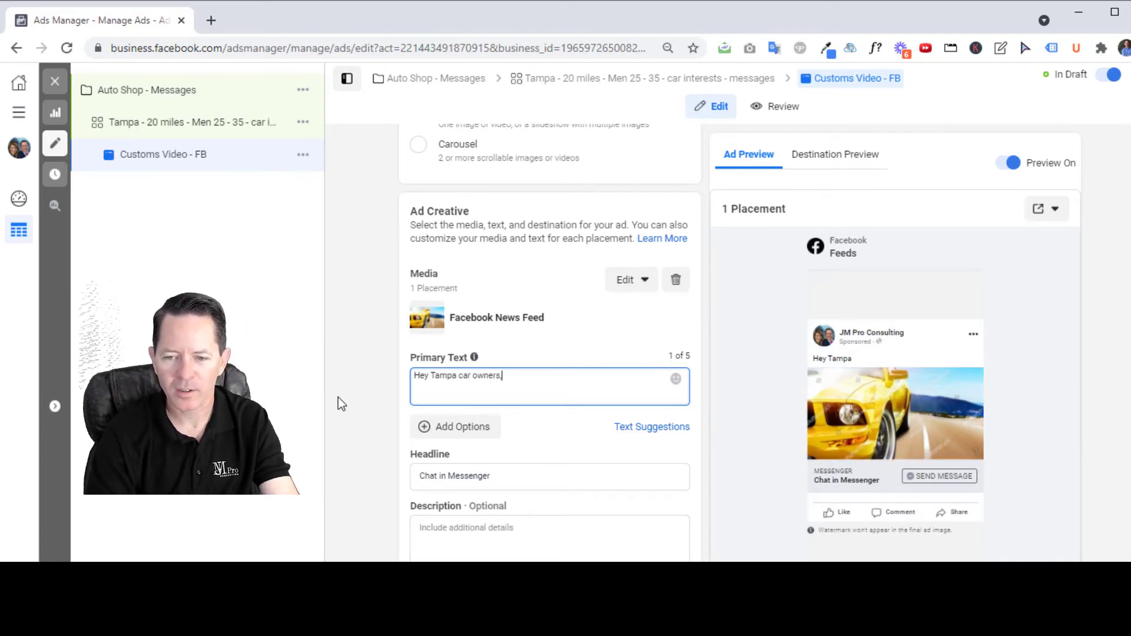
key("Return")
key("Return")
Add "Want a new look for your car?" as the second paragraph of the primary text, followed by a blank line.
type("Wan")
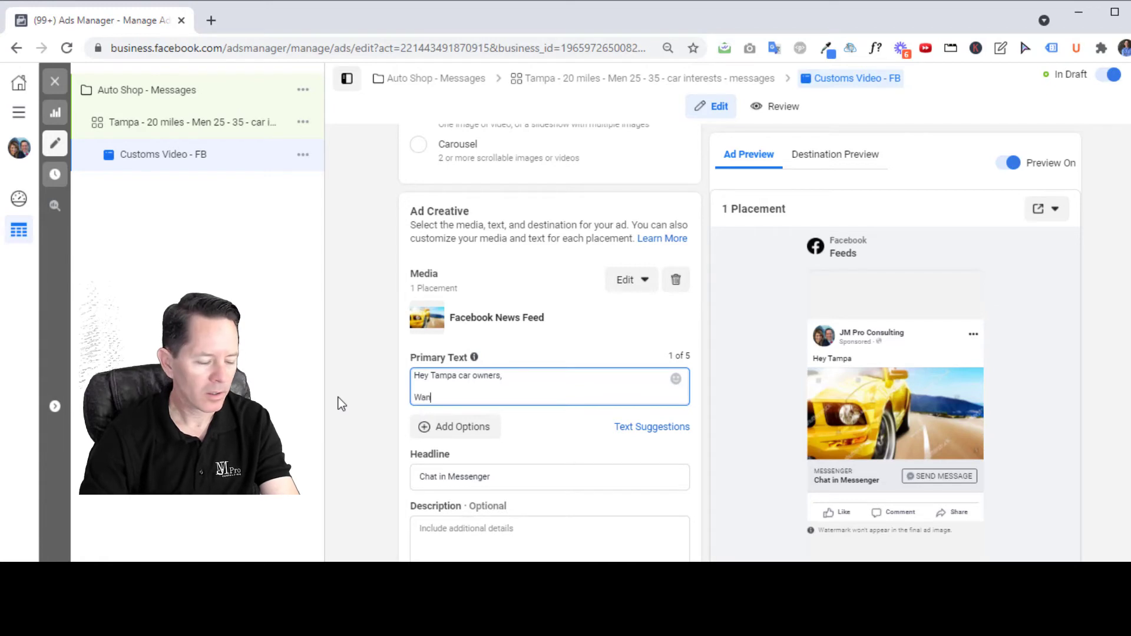
type("t a new")
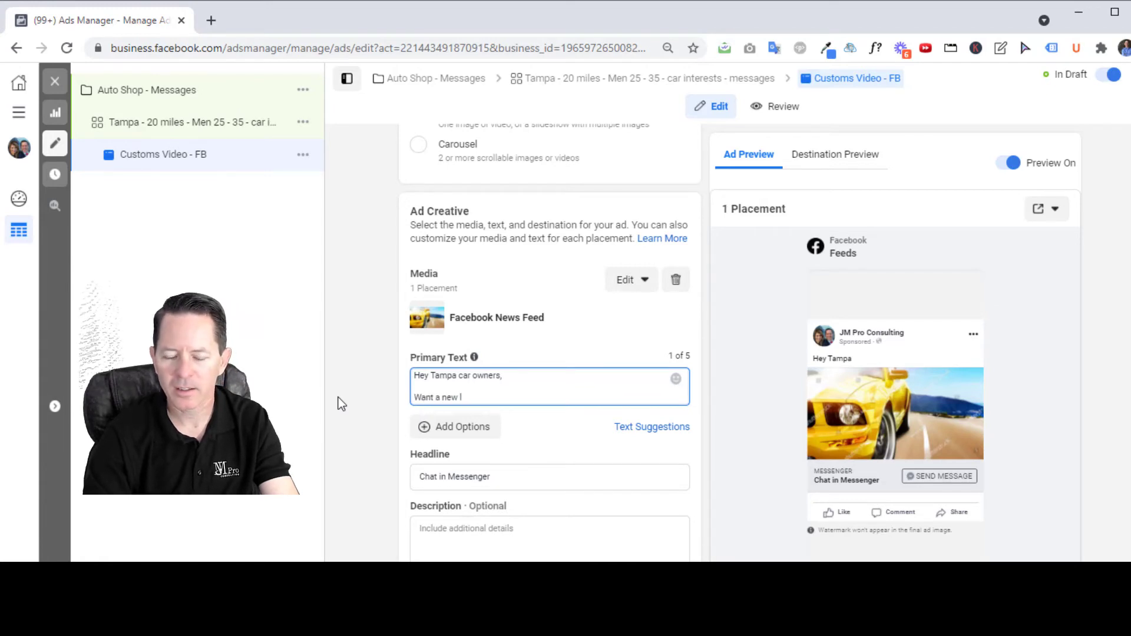
type(" look")
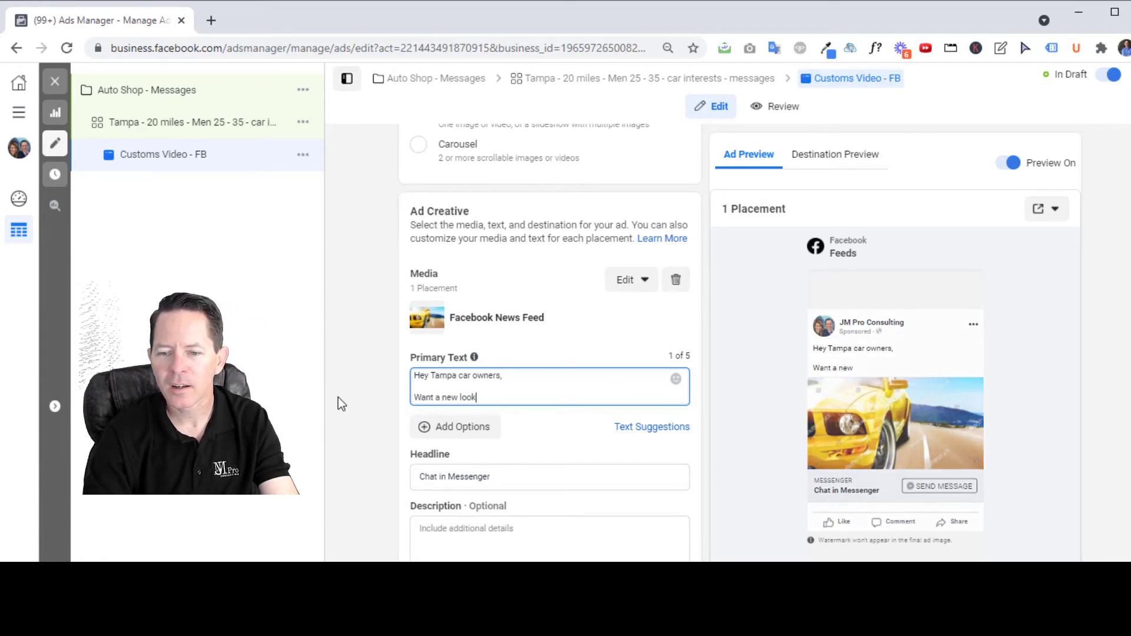
type(" for yoru ca")
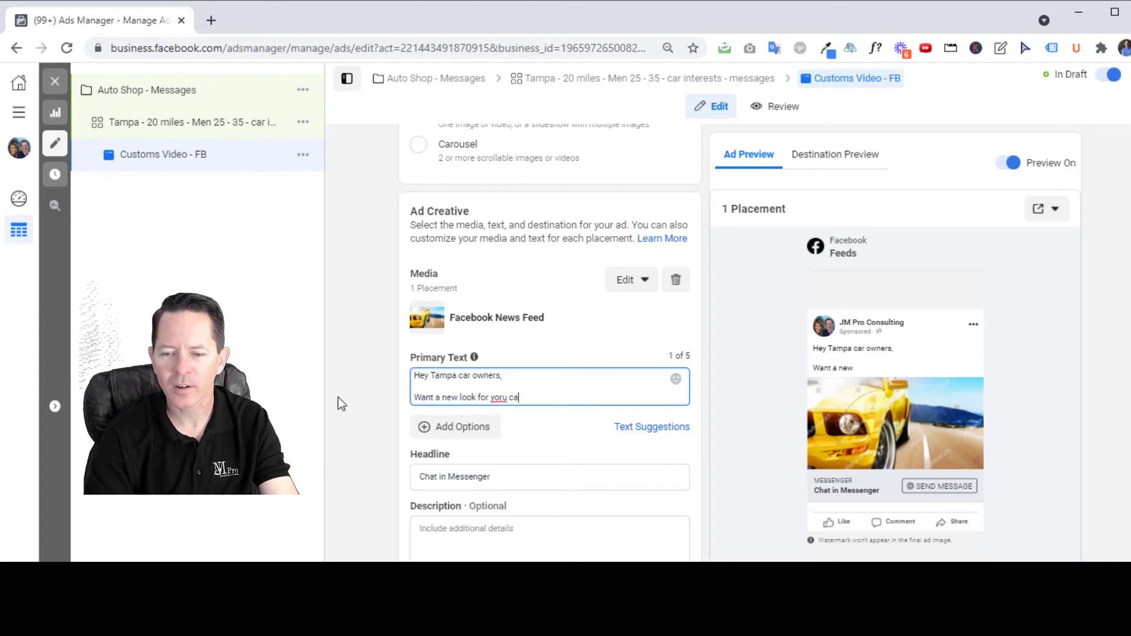
key("BackSpace")
key("BackSpace")
key("BackSpace")
key("BackSpace")
key("BackSpace")
key("BackSpace")
key("BackSpace")
type("your car?")
key("Return")
key("Return")
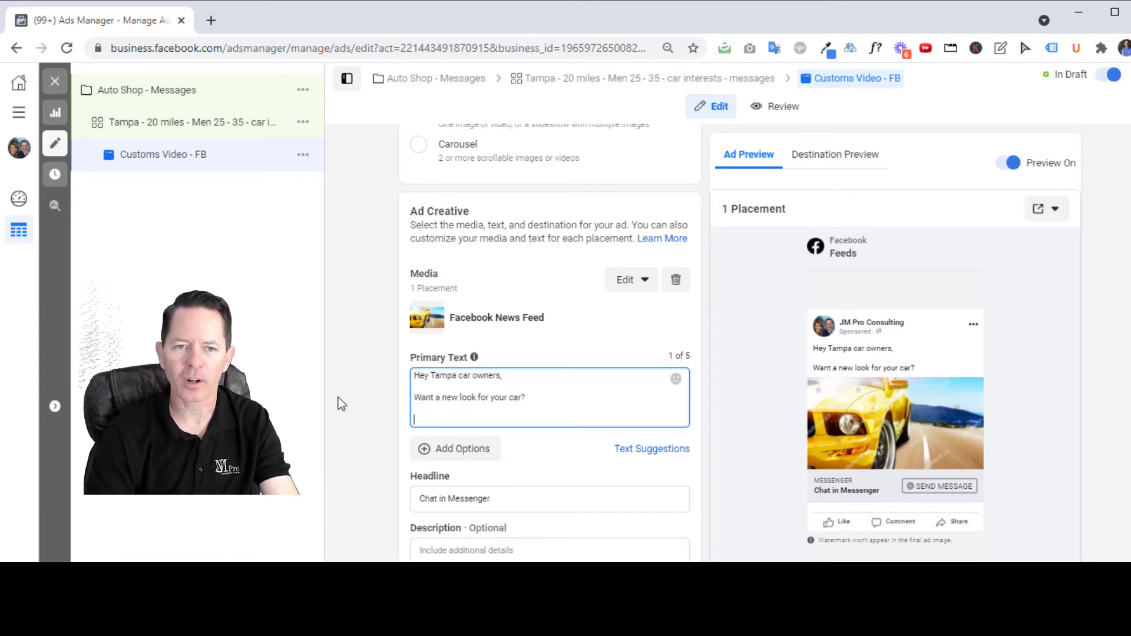
Finish the primary text with the line 'Click "Send Message" for a fast free quote.'.
type("Click")
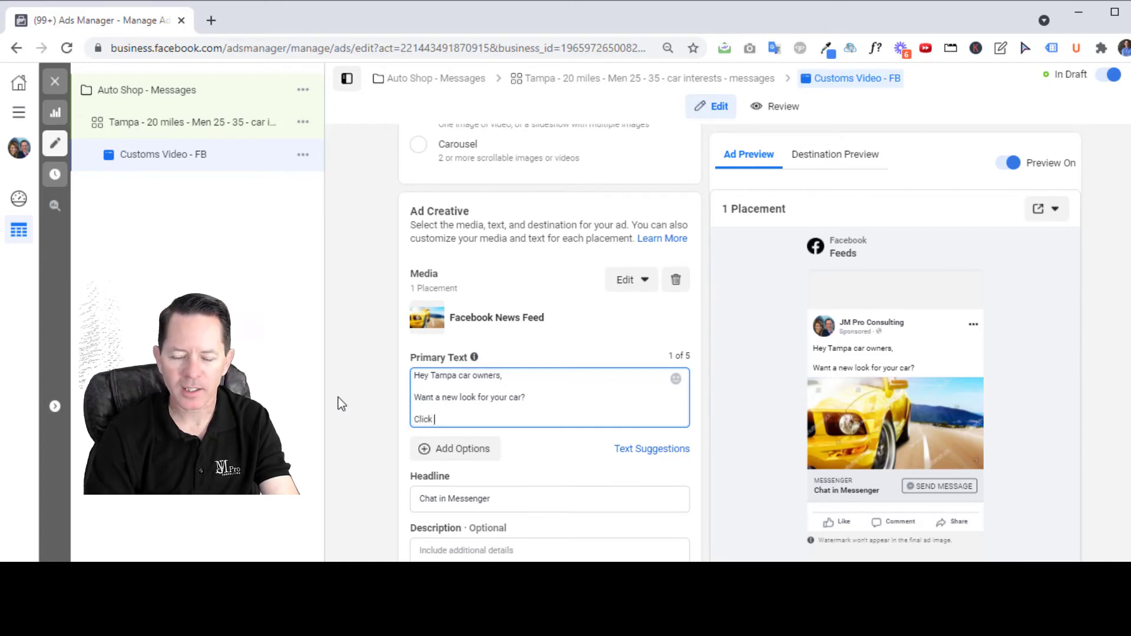
type(" bel")
key("BackSpace")
key("BackSpace")
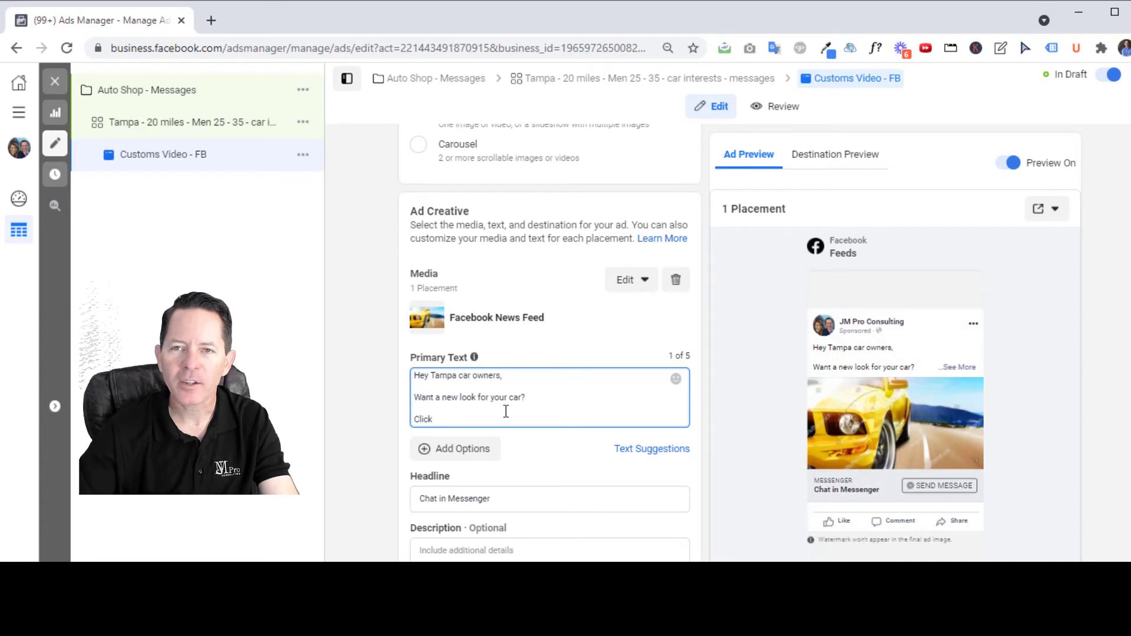
scroll(619, 417, "down", 3)
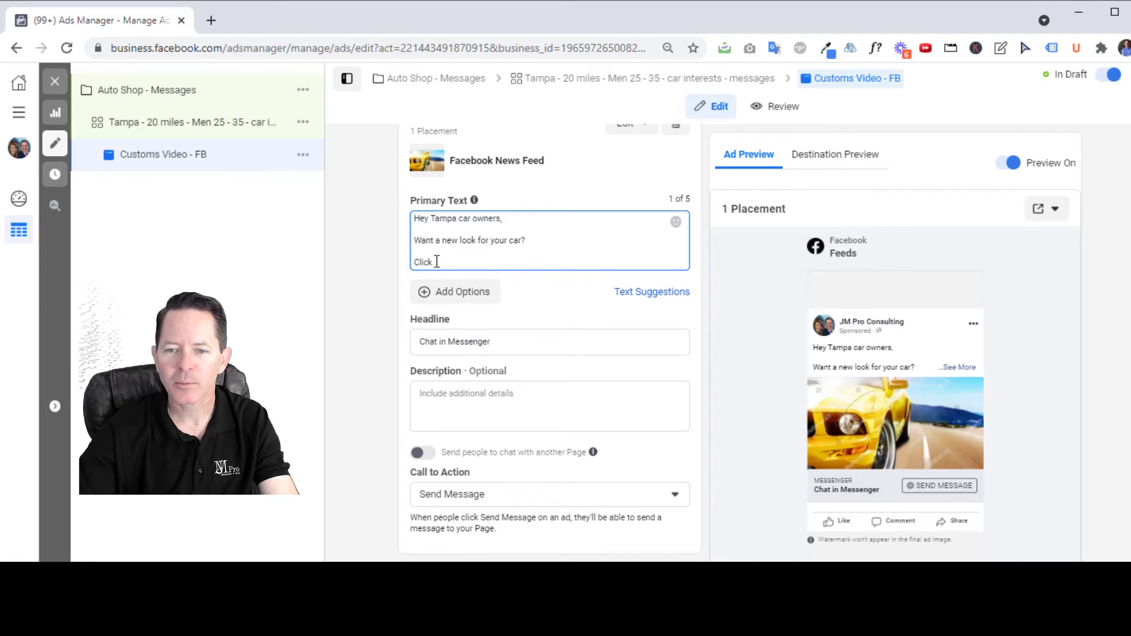
left_click_drag(439, 262, 397, 264)
left_click(458, 264)
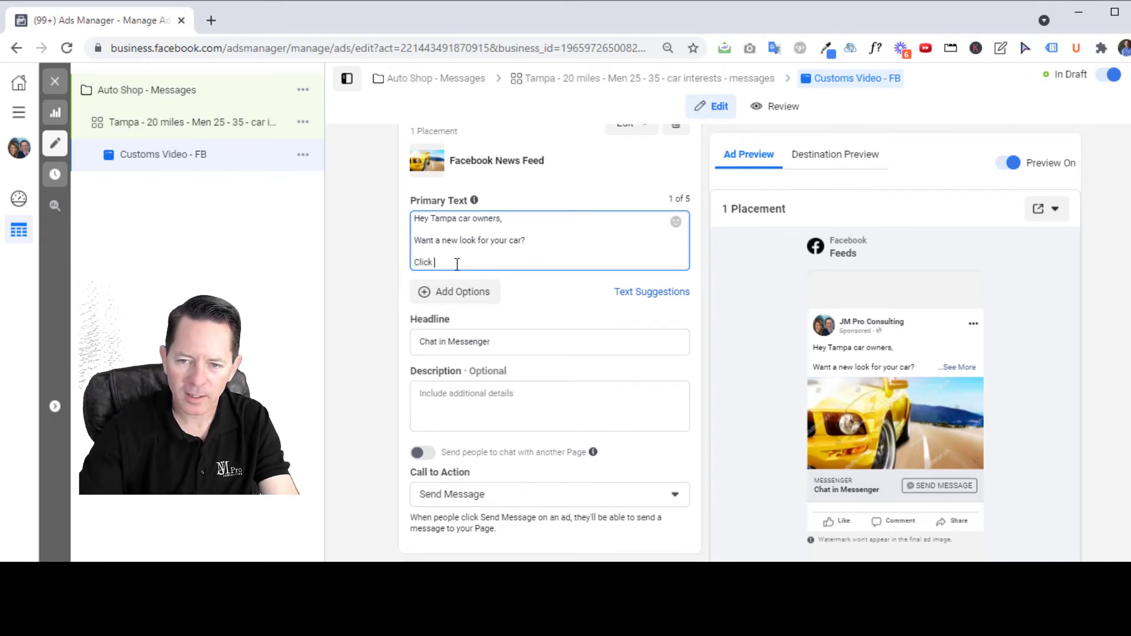
type("\"Send Message\" for a fast free quote")
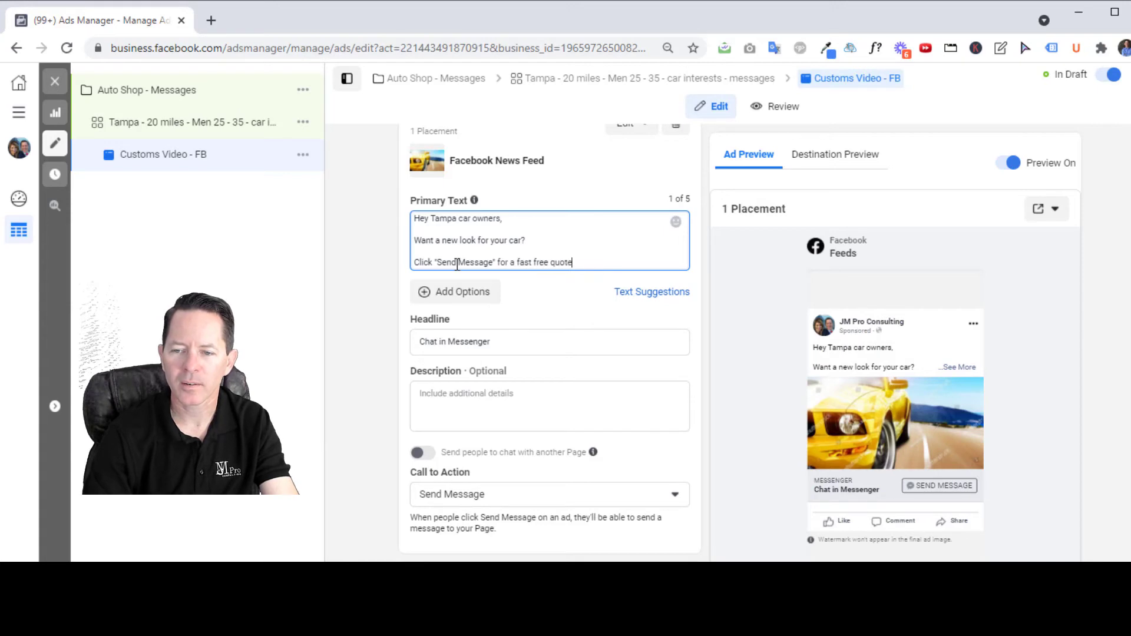
type(".")
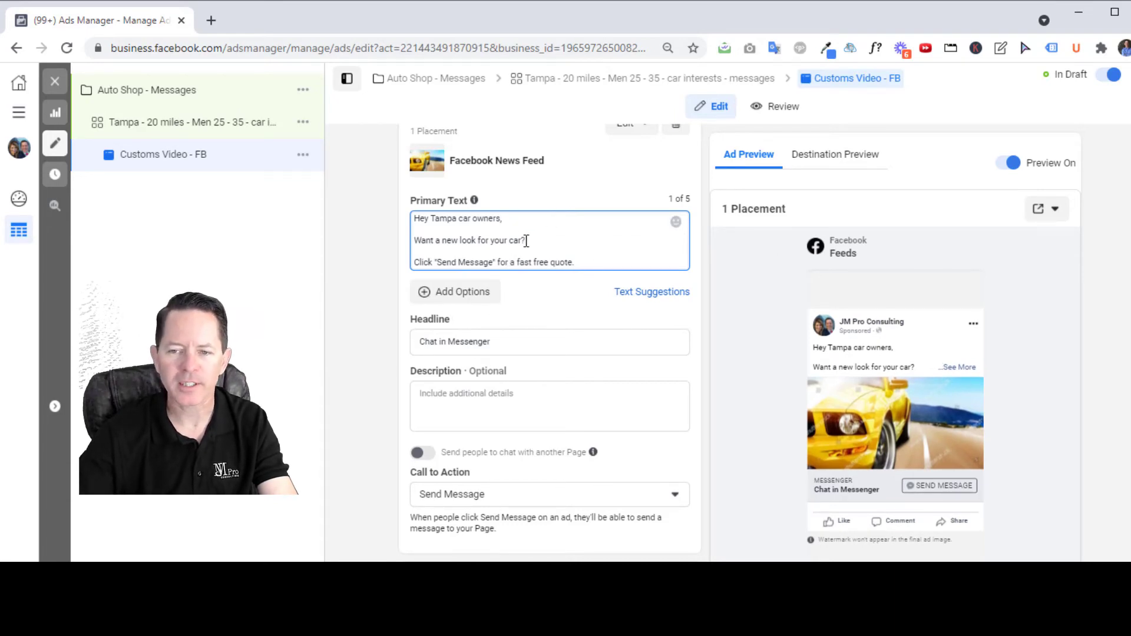
Replace the ad's headline with "Get a fast free detailing quote".
scroll(570, 306, "down", 3)
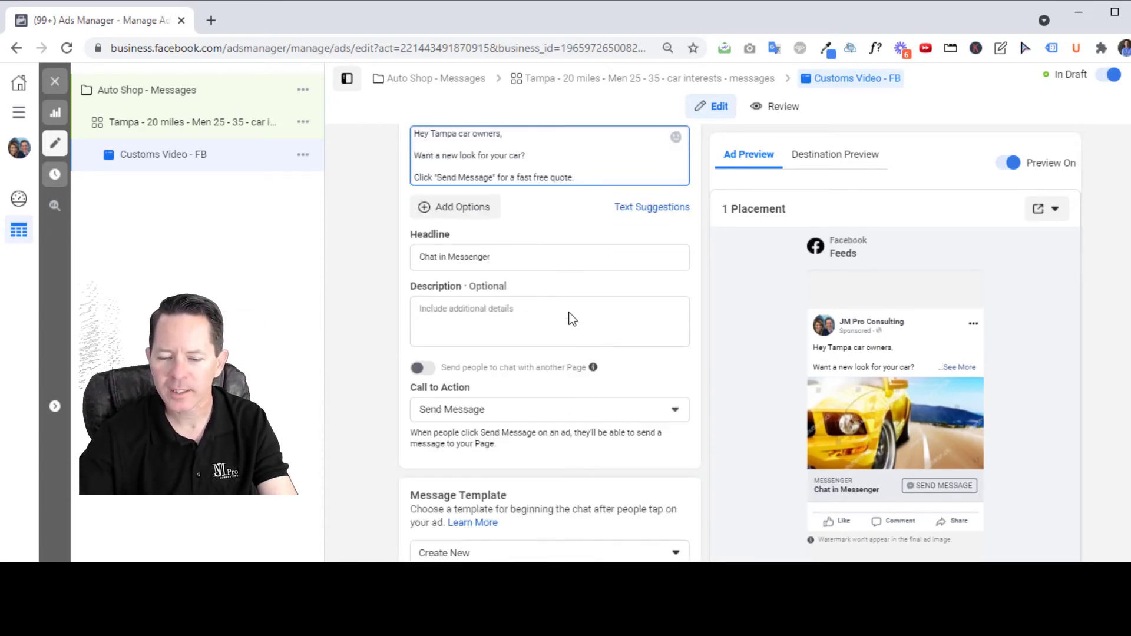
scroll(479, 353, "up", 3)
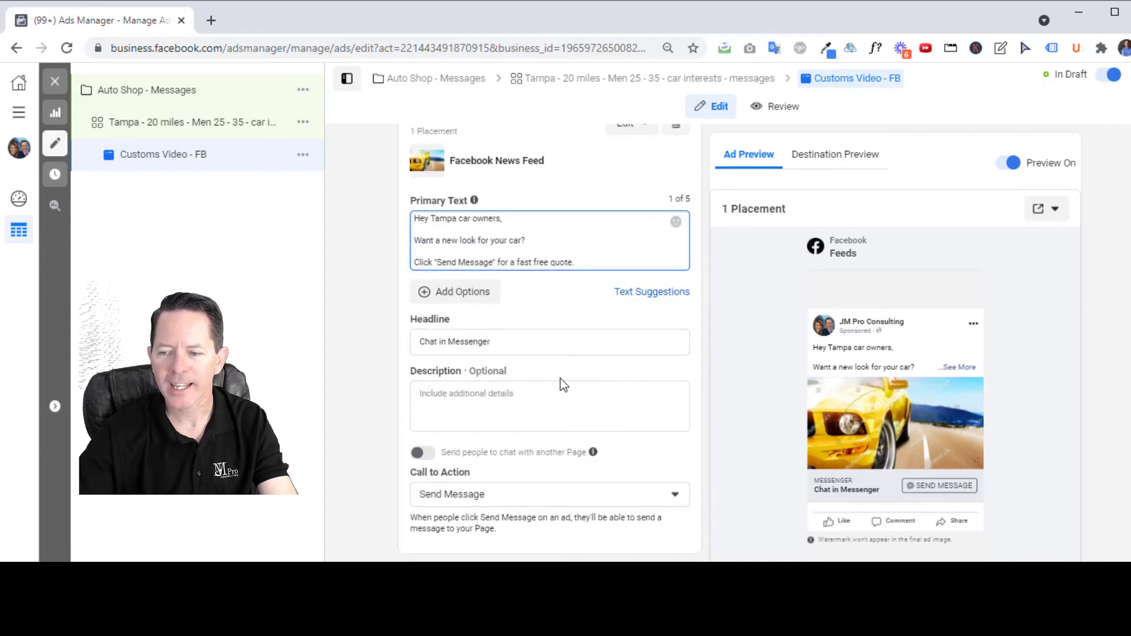
triple_click(493, 342)
type("Get")
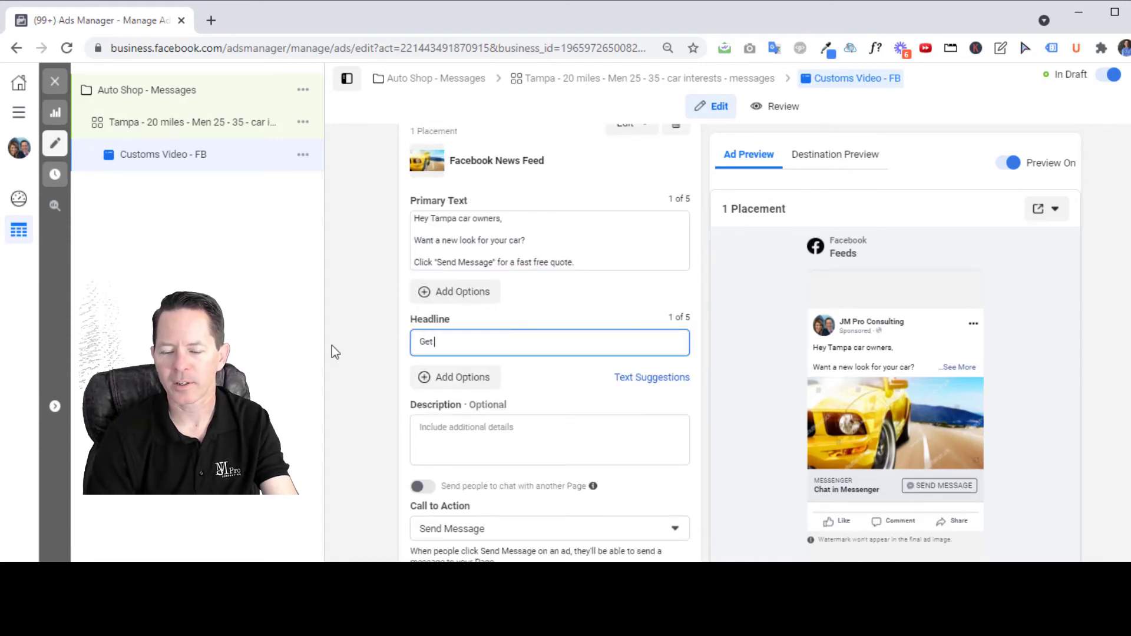
type(" a fast free")
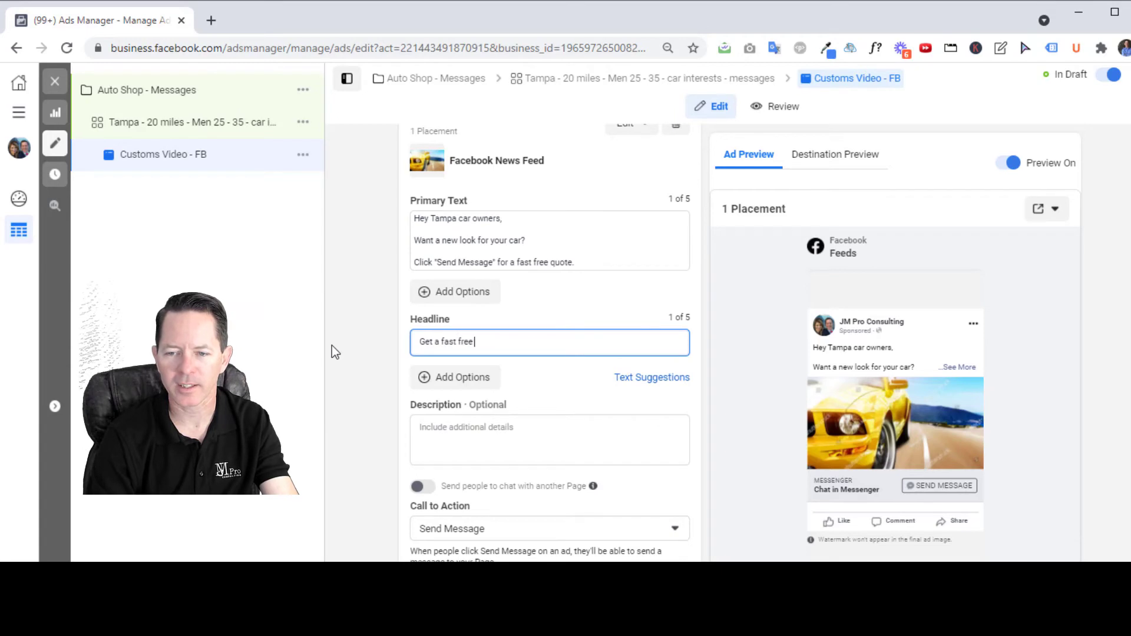
type(" quote")
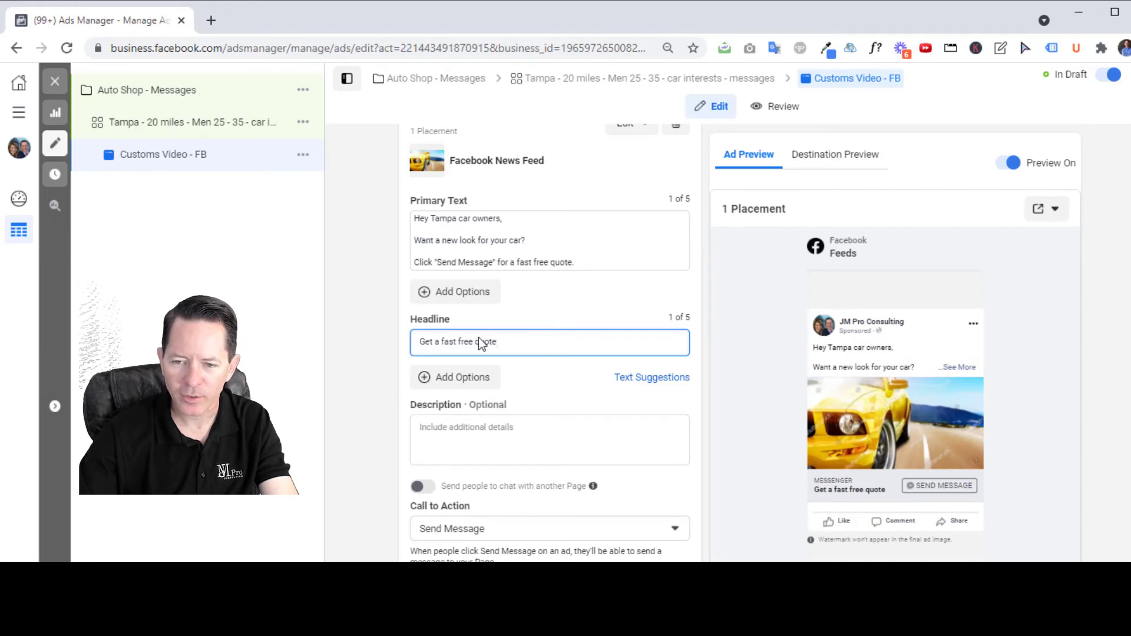
type("detailing")
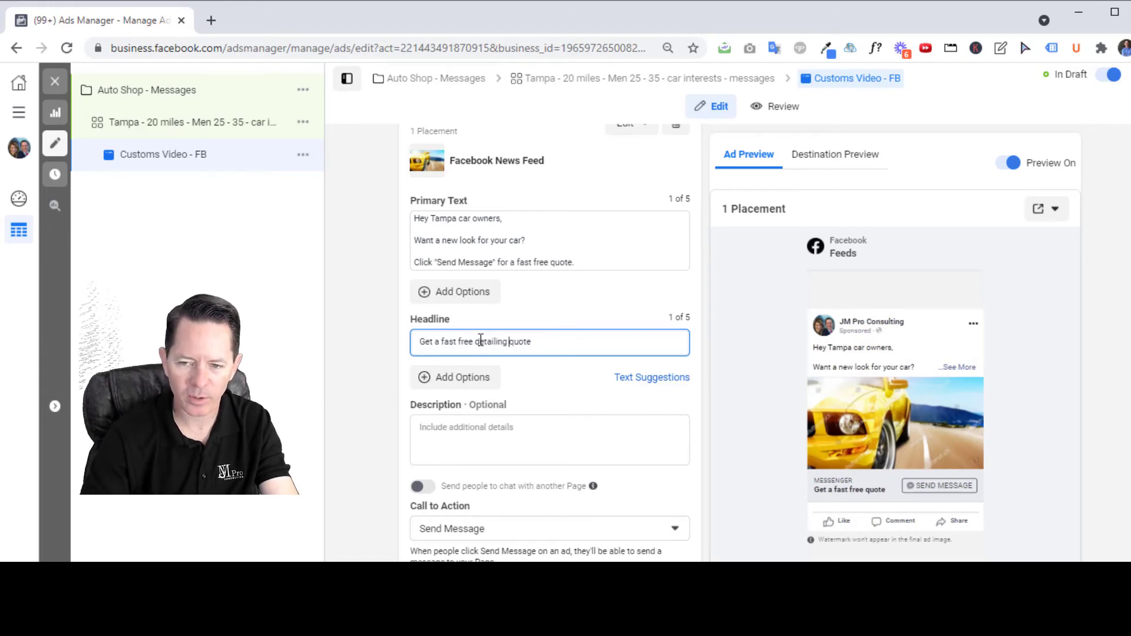
In the primary text's second paragraph, replace the "a" after "Want" with "your car to look great?".
scroll(341, 354, "up", 3)
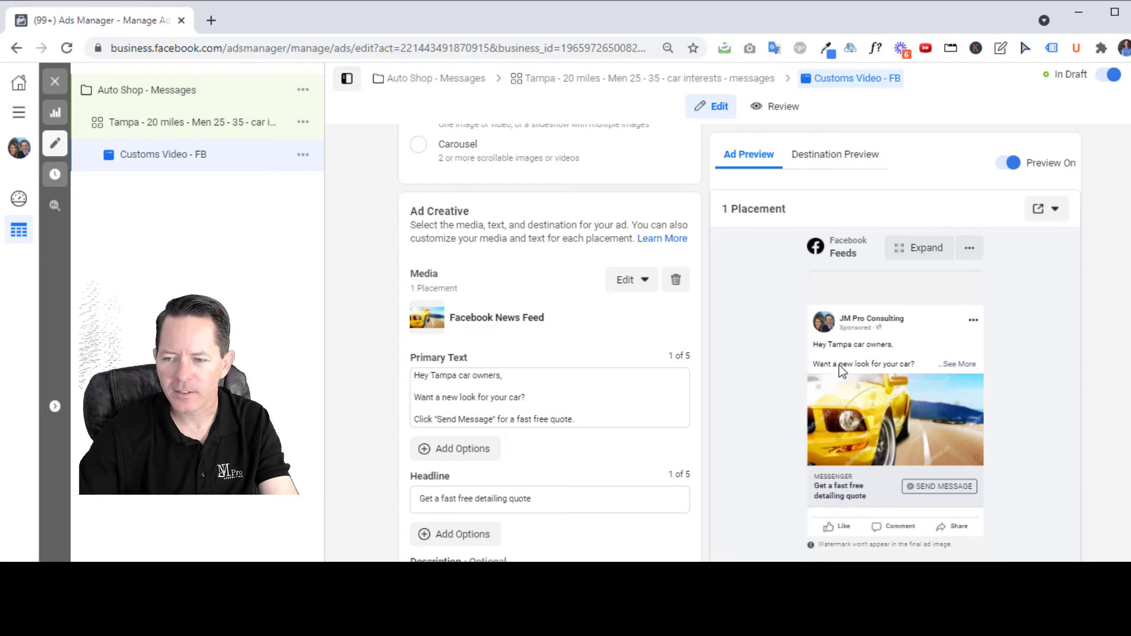
scroll(518, 298, "up", 3)
scroll(454, 500, "down", 3)
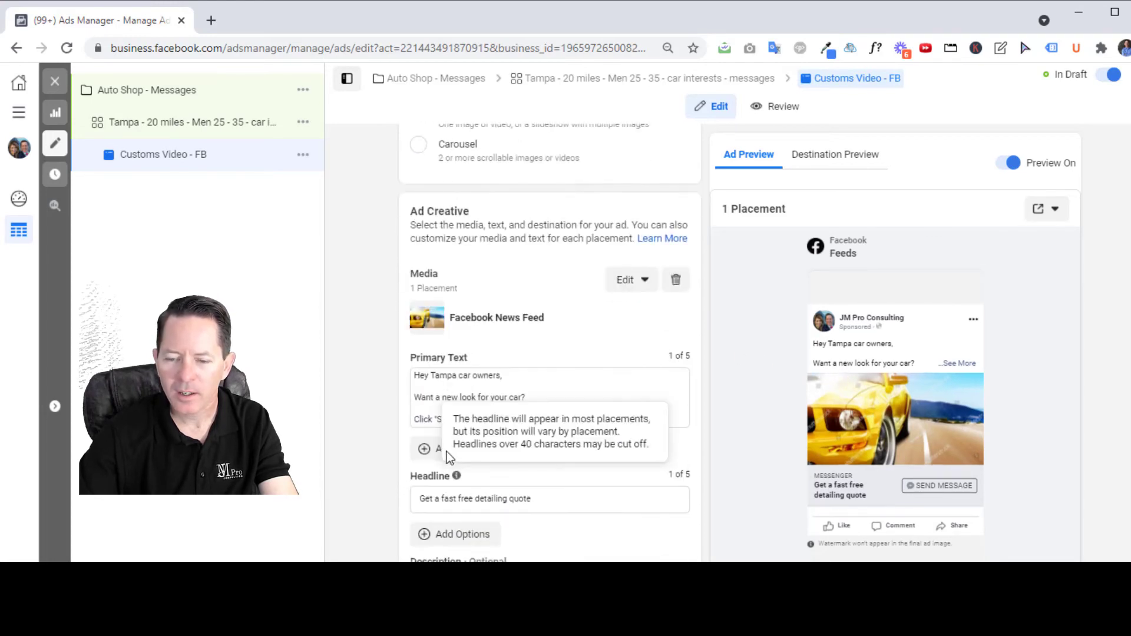
left_click(429, 396)
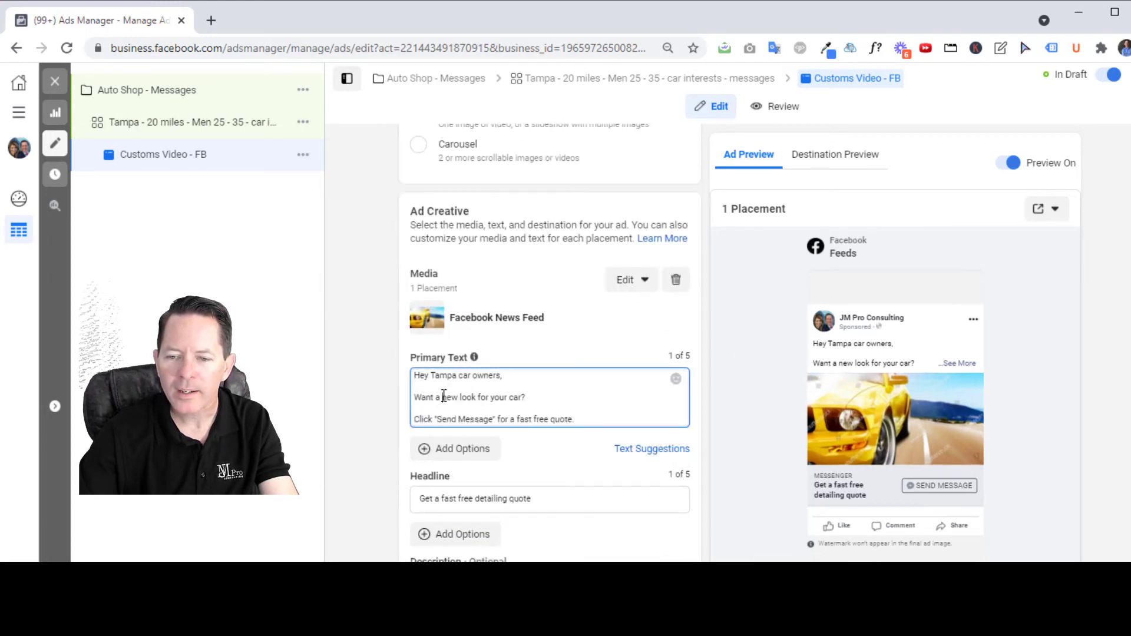
key("Delete")
key("Delete")
type("your ca")
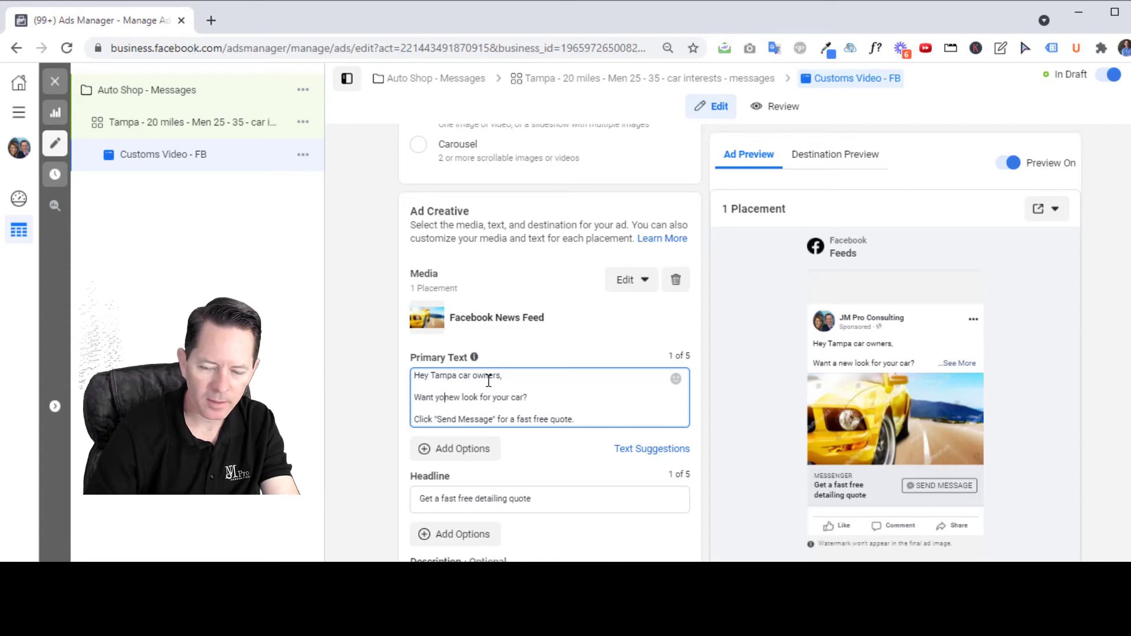
type("r to loom")
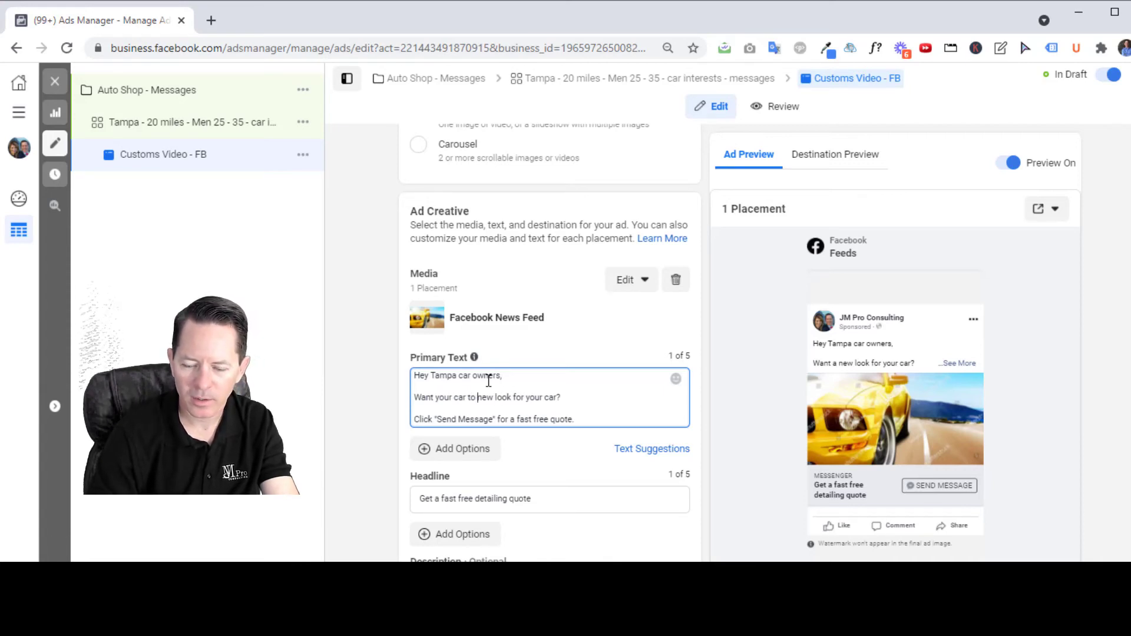
key("BackSpace")
type("k great")
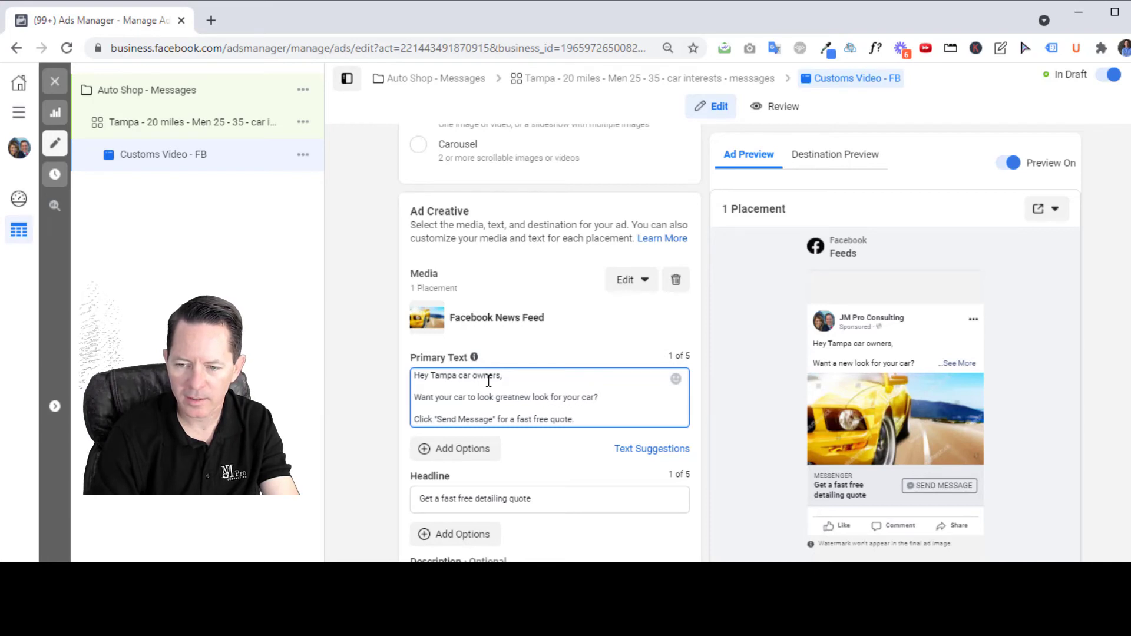
type("?")
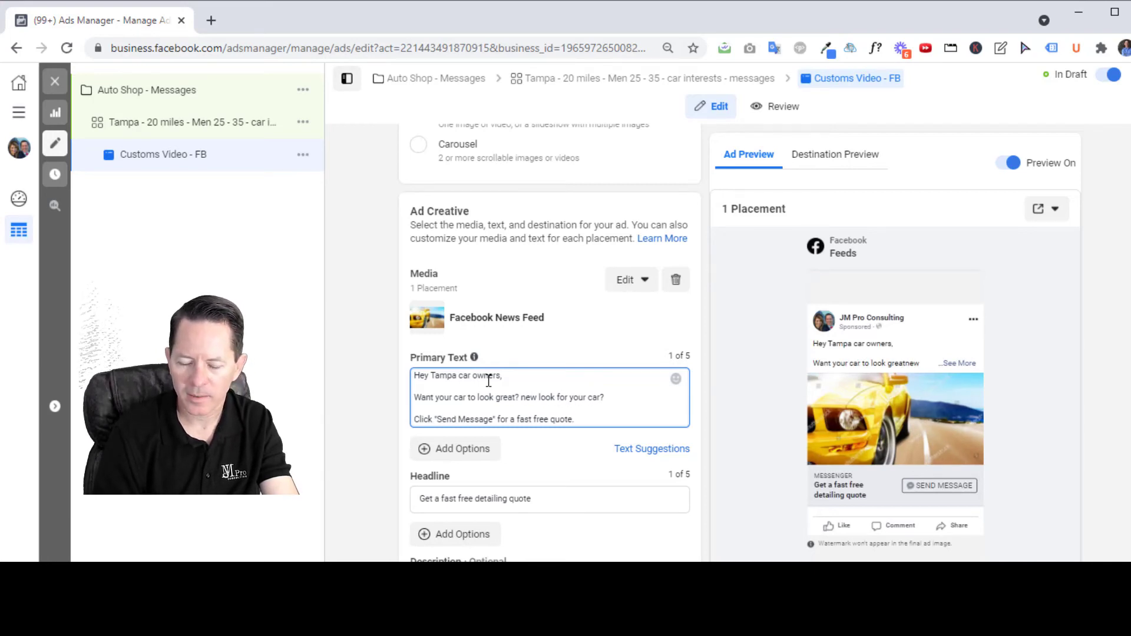
Remove the leftover "new look for your car?" from the primary text, keeping the 'Click "Send Message"' line as its own paragraph after a blank line.
key("Delete")
key("Delete")
key("Delete")
key("Delete")
key("Delete")
key("Delete")
key("Delete")
key("Delete")
key("Delete")
key("Delete")
key("Delete")
key("Delete")
key("Delete")
key("Delete")
key("Delete")
key("Delete")
key("Delete")
key("Delete")
key("Delete")
key("Delete")
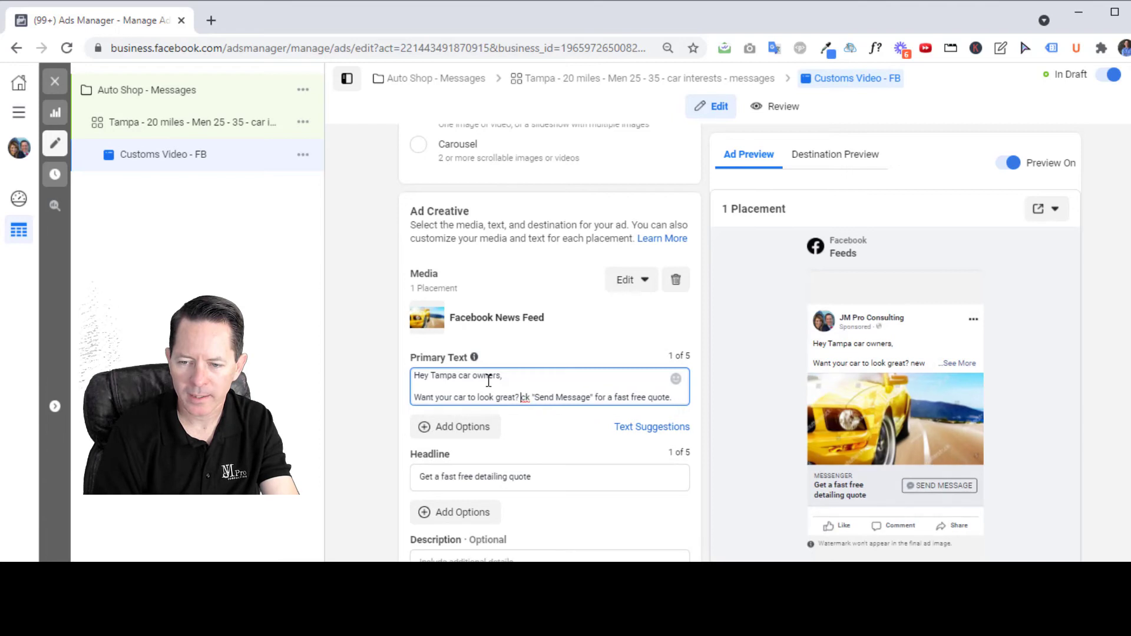
key("Return")
key("Return")
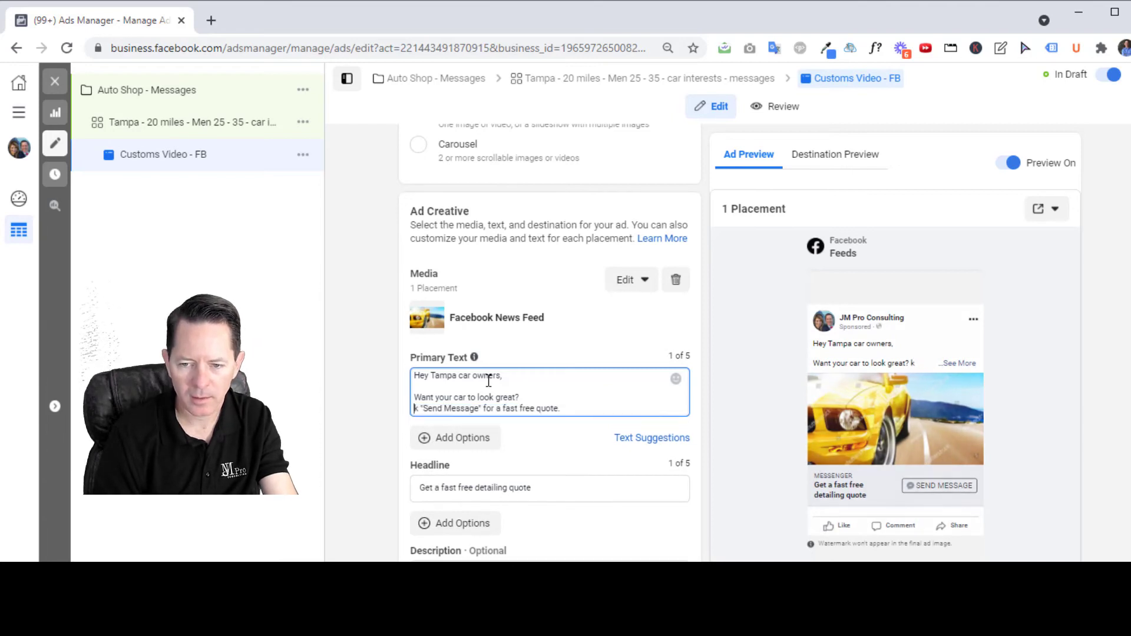
type("Clic")
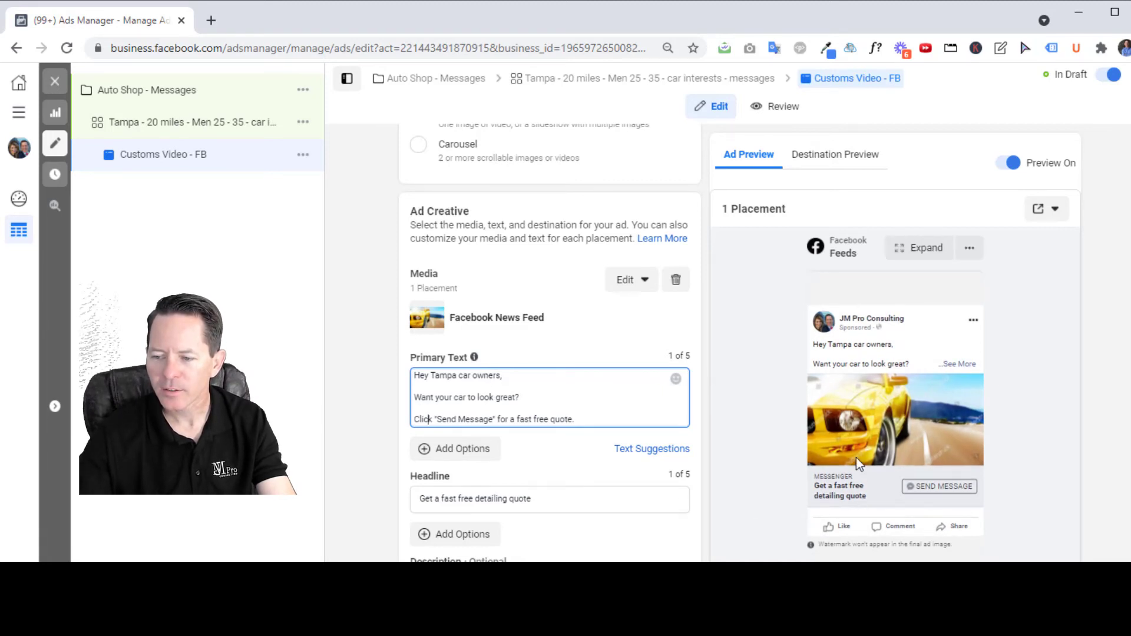
Check the source options for the ad's message template, keeping Create New.
left_click_drag(535, 419, 530, 420)
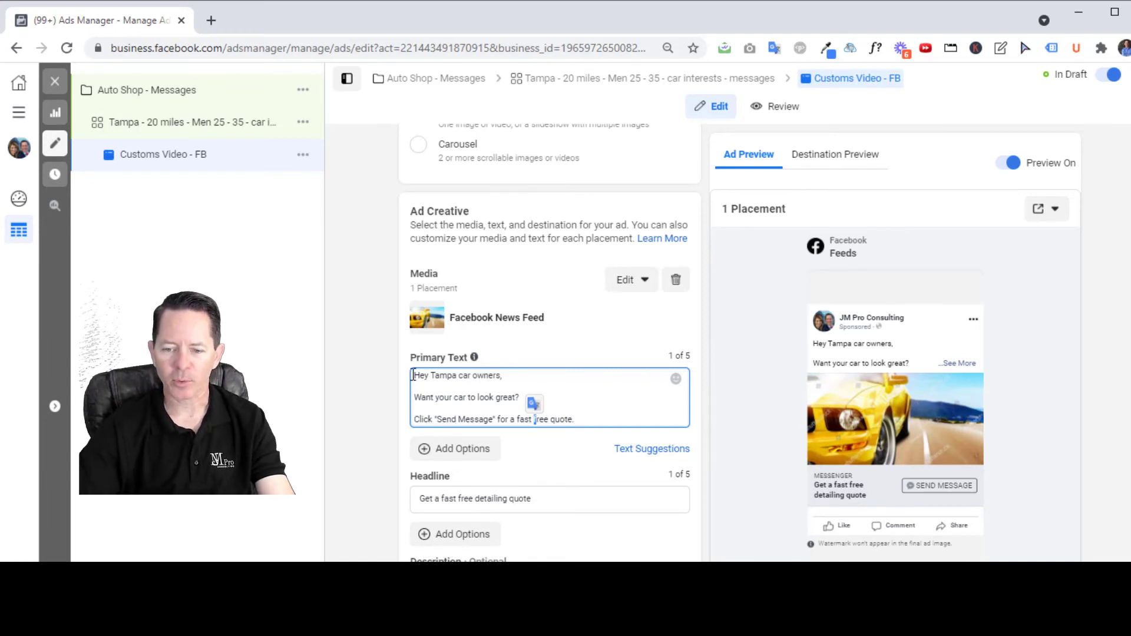
scroll(359, 453, "down", 5)
scroll(359, 452, "down", 3)
left_click(524, 360)
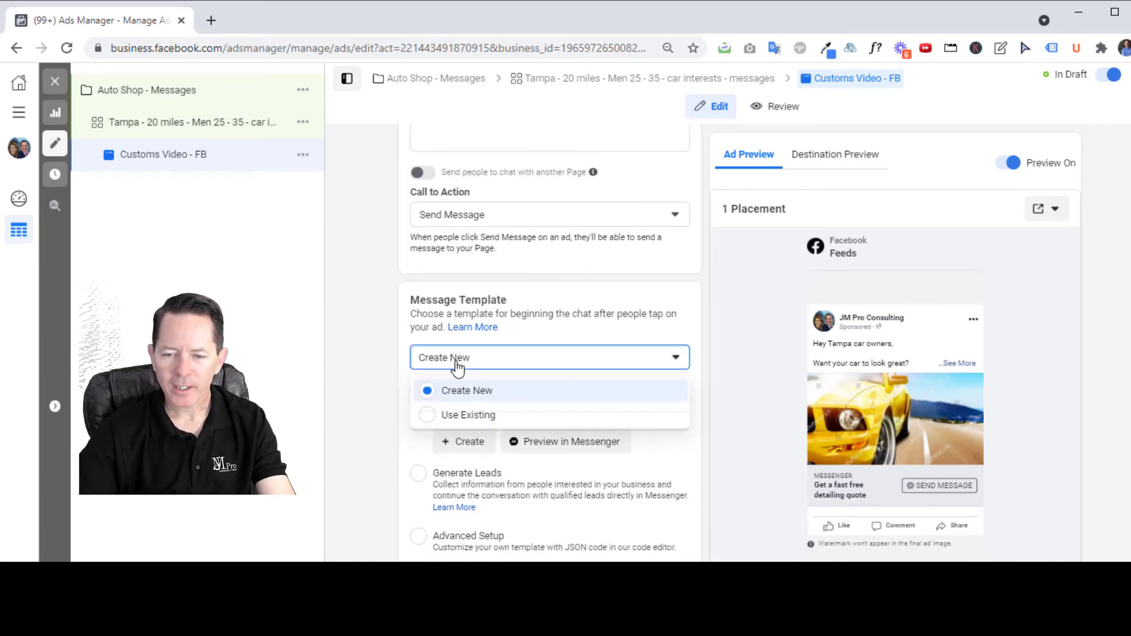
left_click(394, 355)
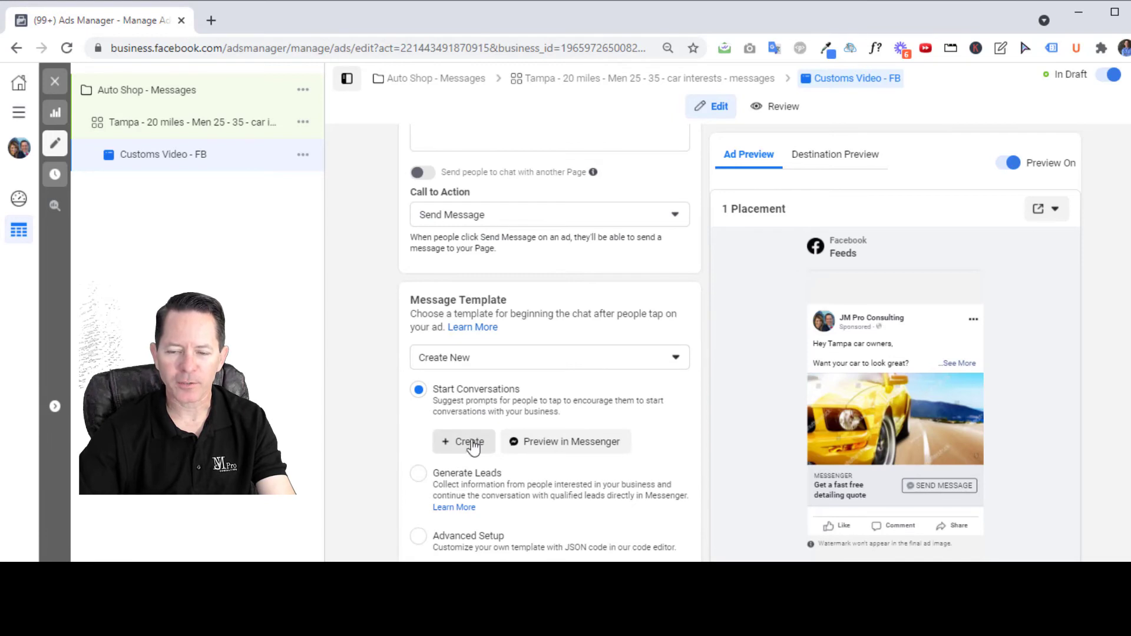
Switch the message template type to Generate Leads and back to Start Conversations, and open a new template.
left_click(419, 475)
left_click(415, 393)
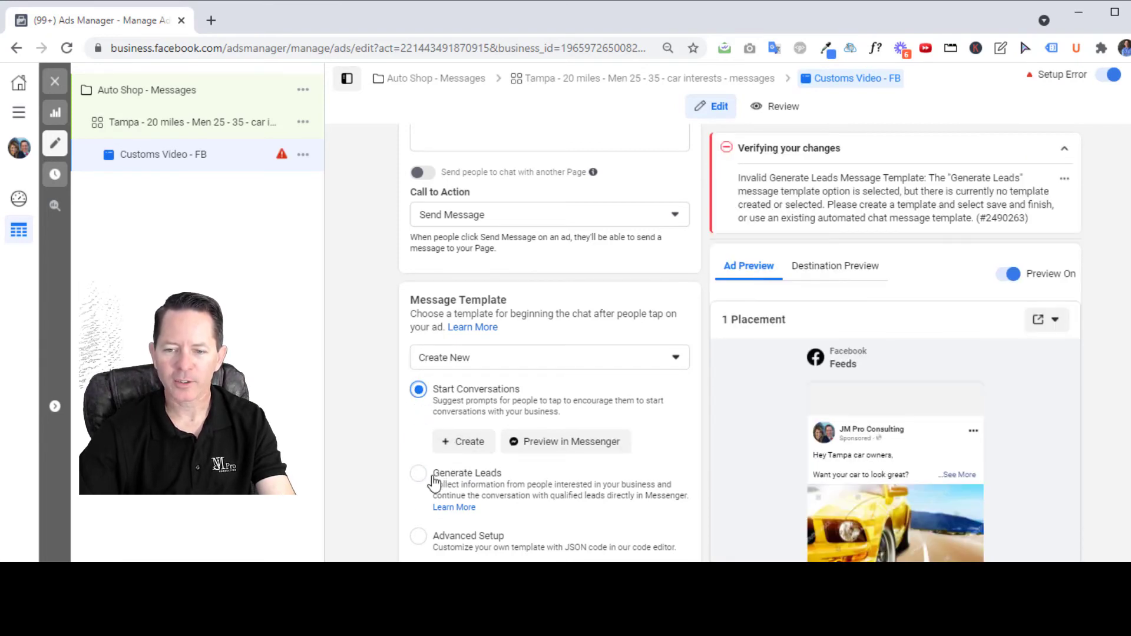
left_click(480, 449)
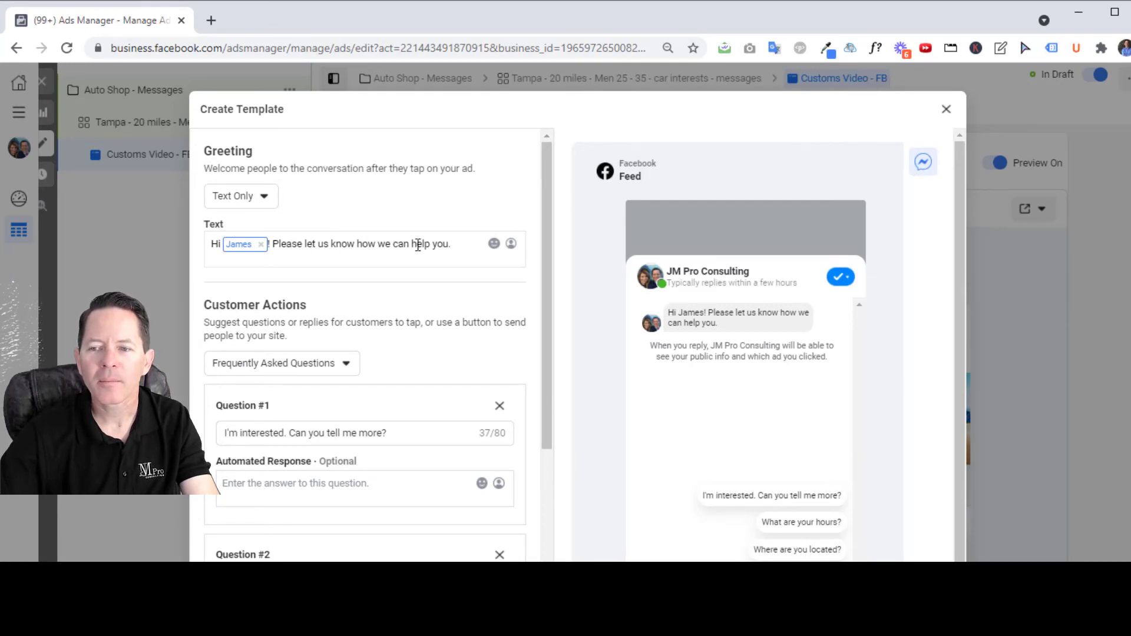
Replace the greeting text after the customer's name with "Thanks for your message. What are you interested in?".
left_click(275, 245)
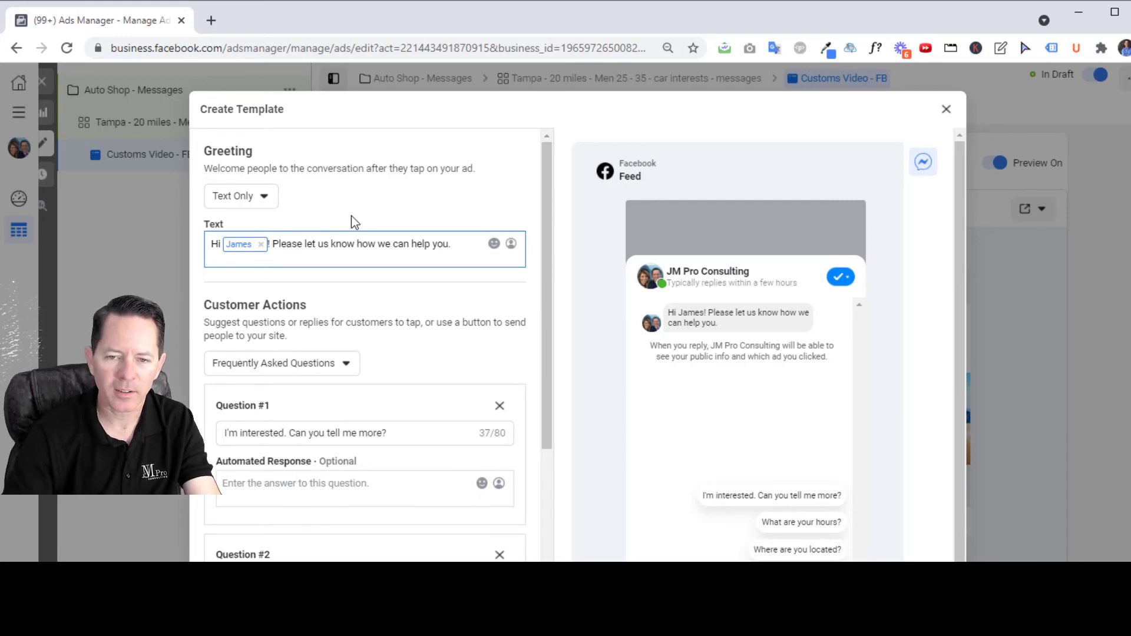
type("Thanks for your ")
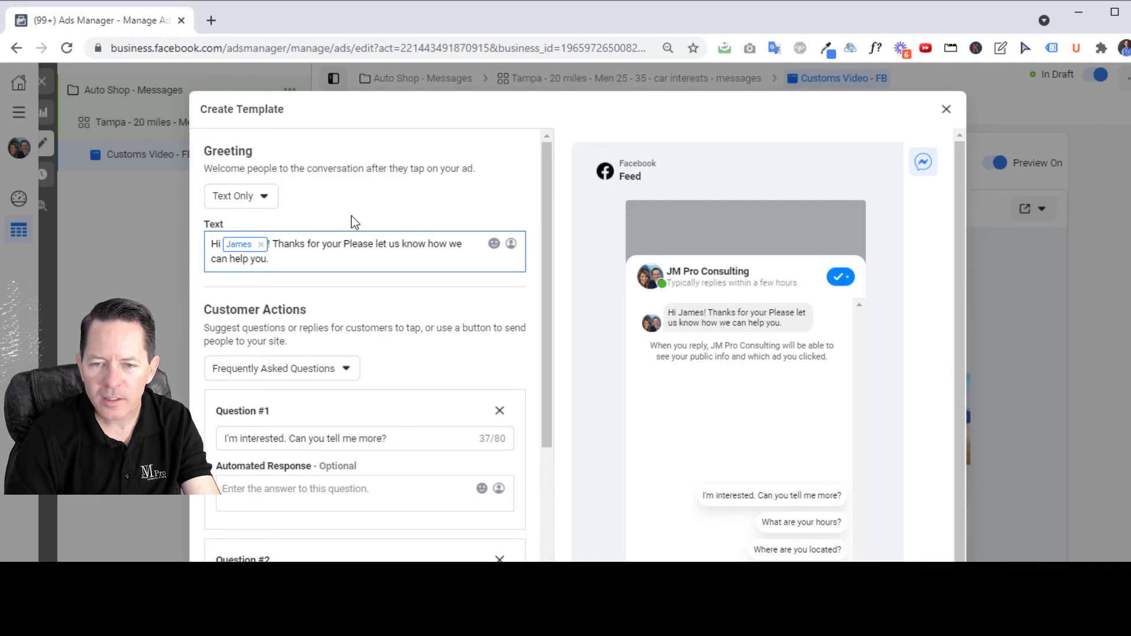
type("message. What are")
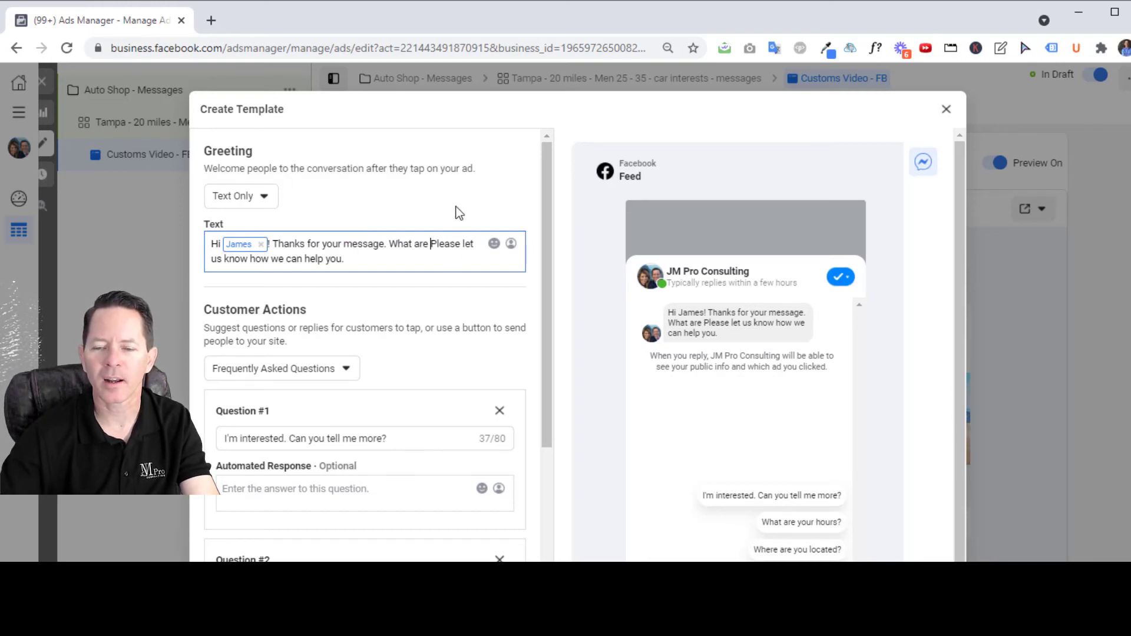
type("you interested in?")
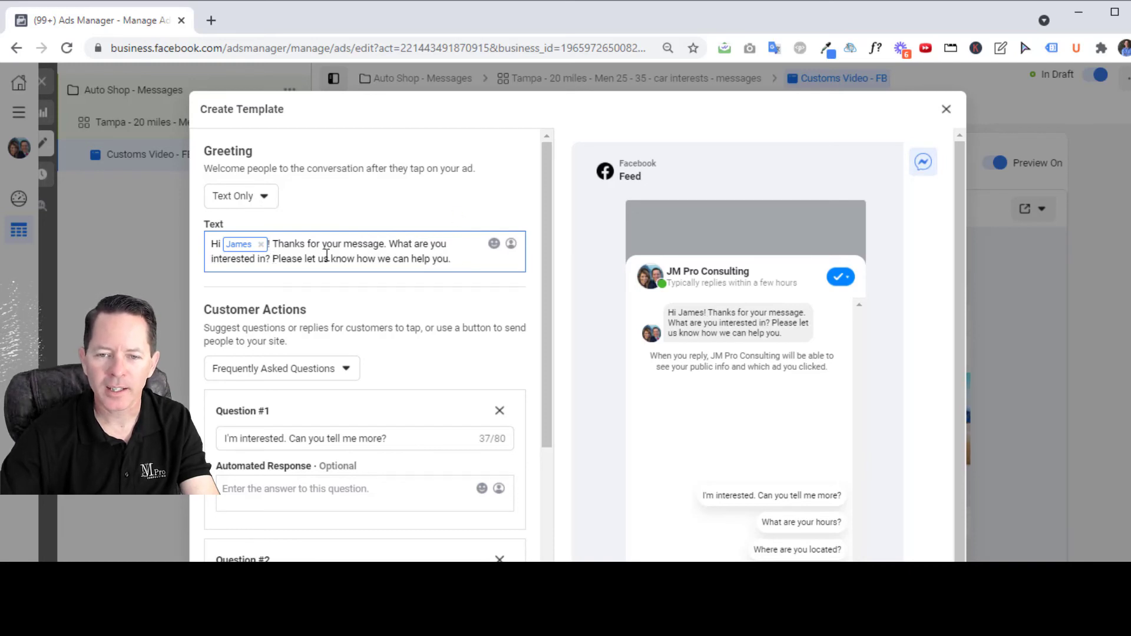
left_click_drag(273, 260, 486, 270)
key("BackSpace")
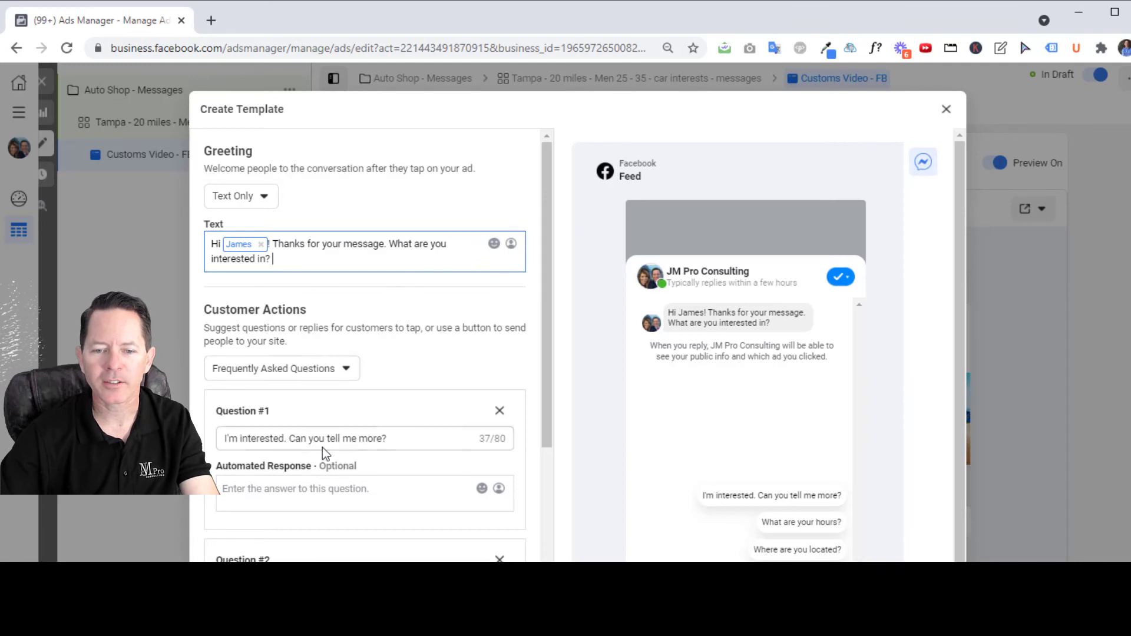
Replace the template's Question #1 with "How much for an interior detail?".
left_click_drag(394, 438, 225, 438)
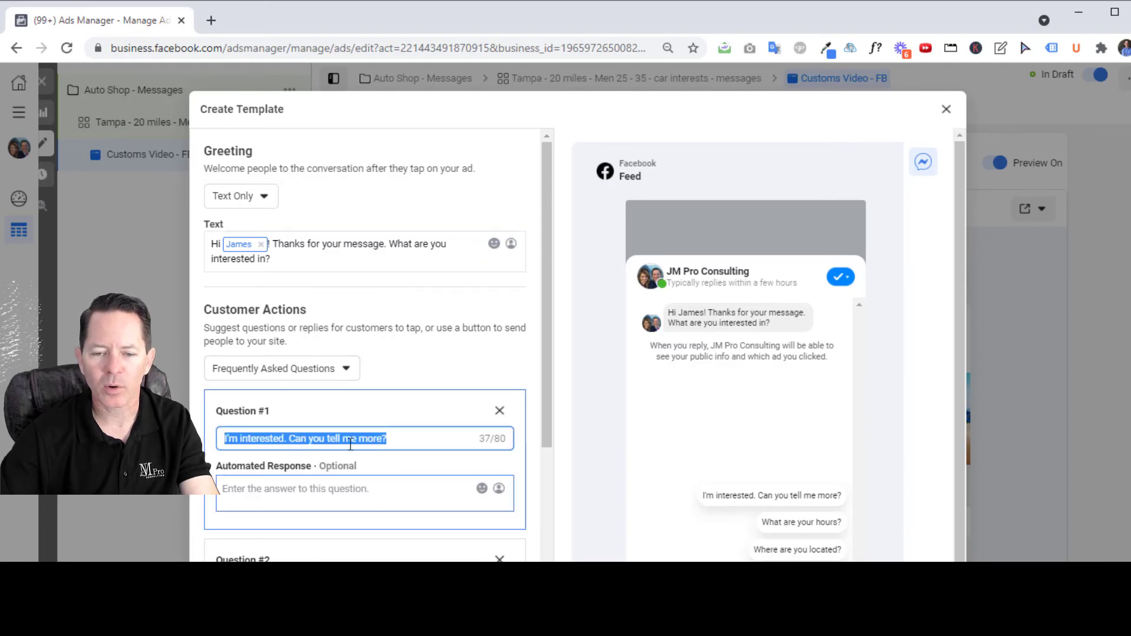
left_click(823, 508)
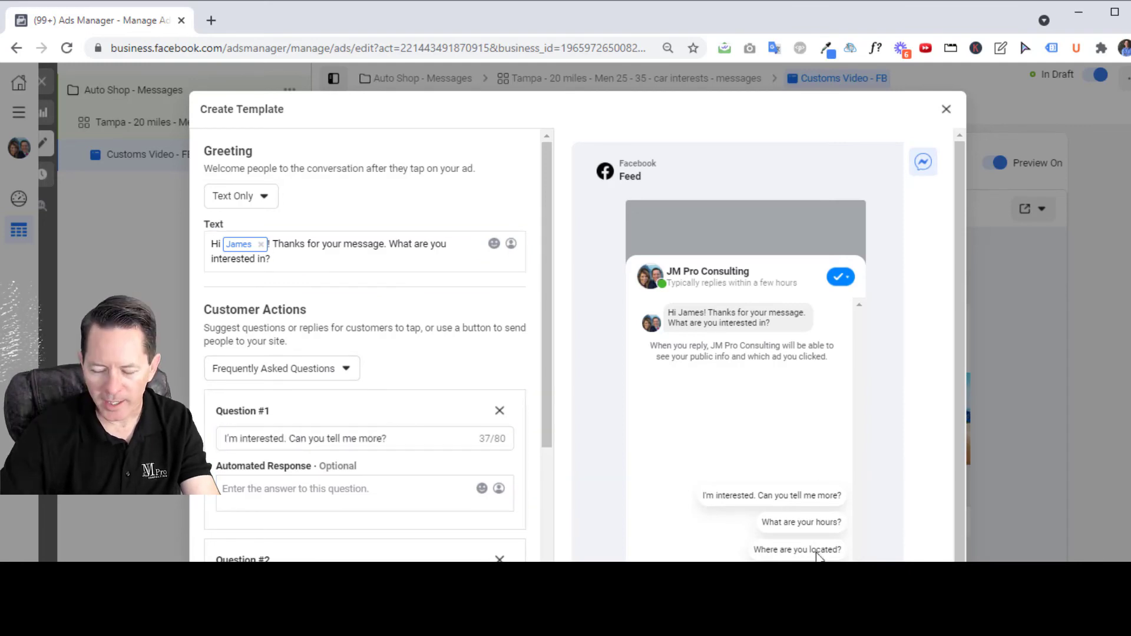
type("H")
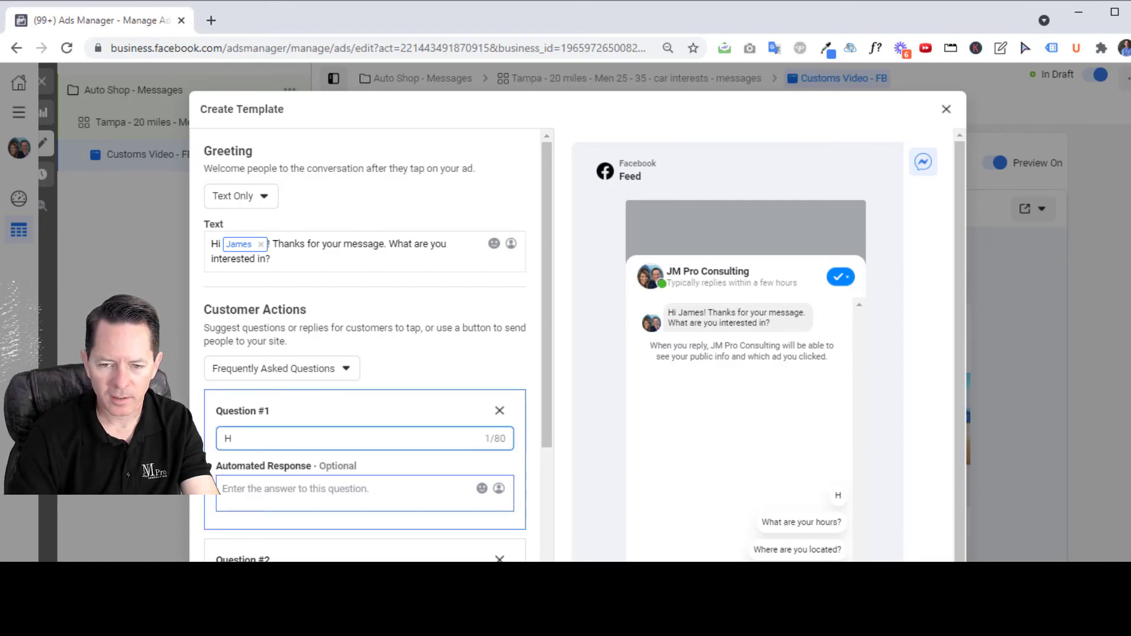
type("ow much for")
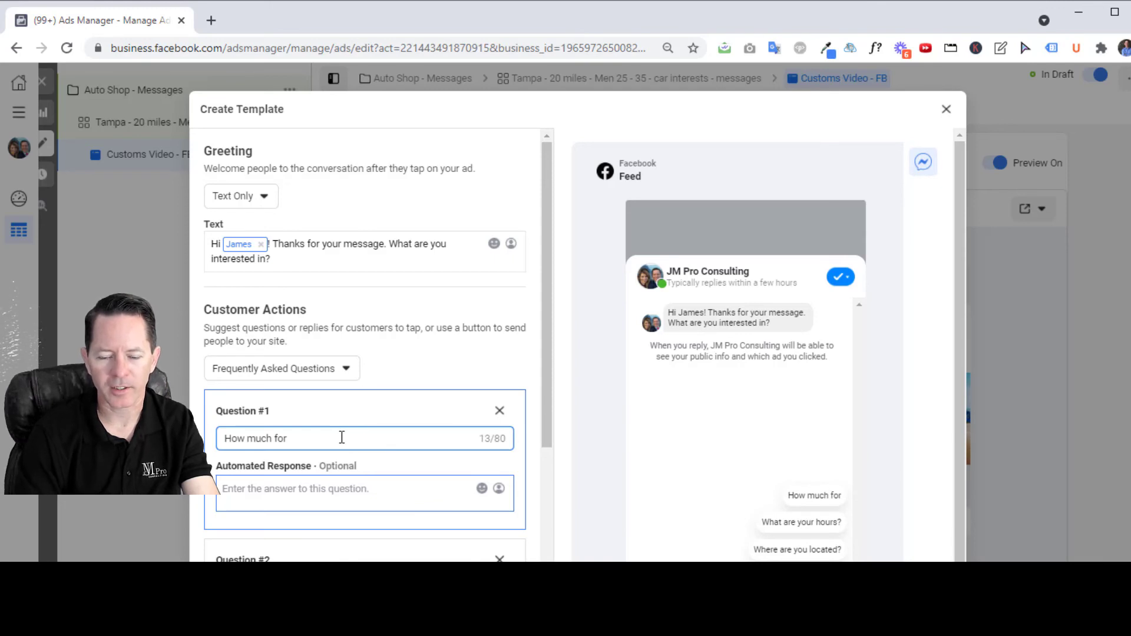
type("interior detail")
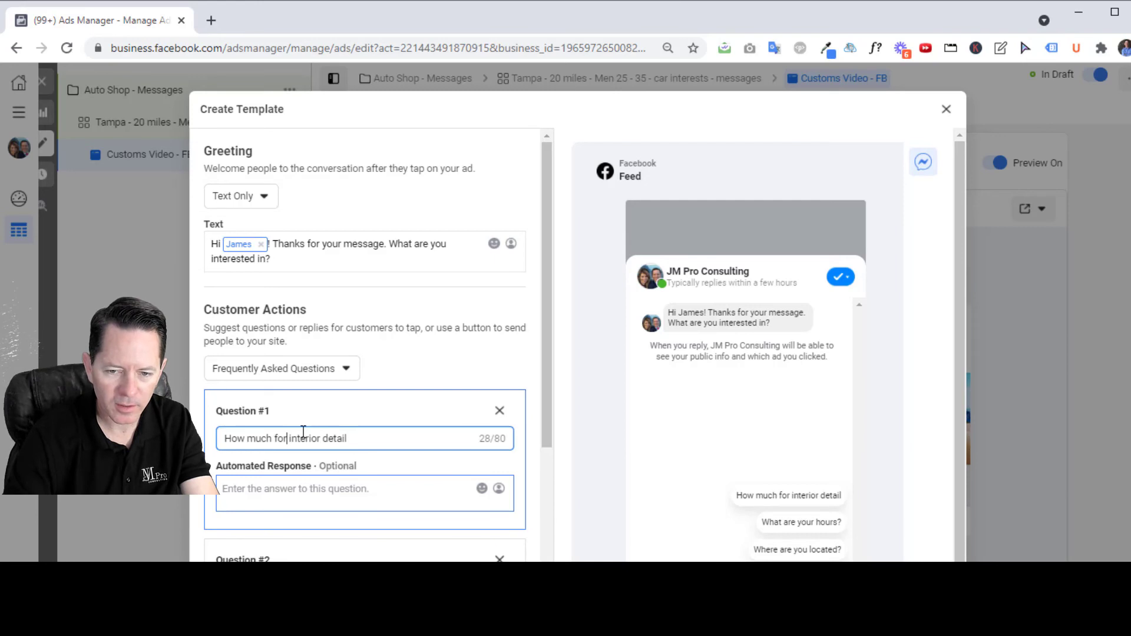
type(" an")
key("End")
type("?")
scroll(405, 422, "down", 3)
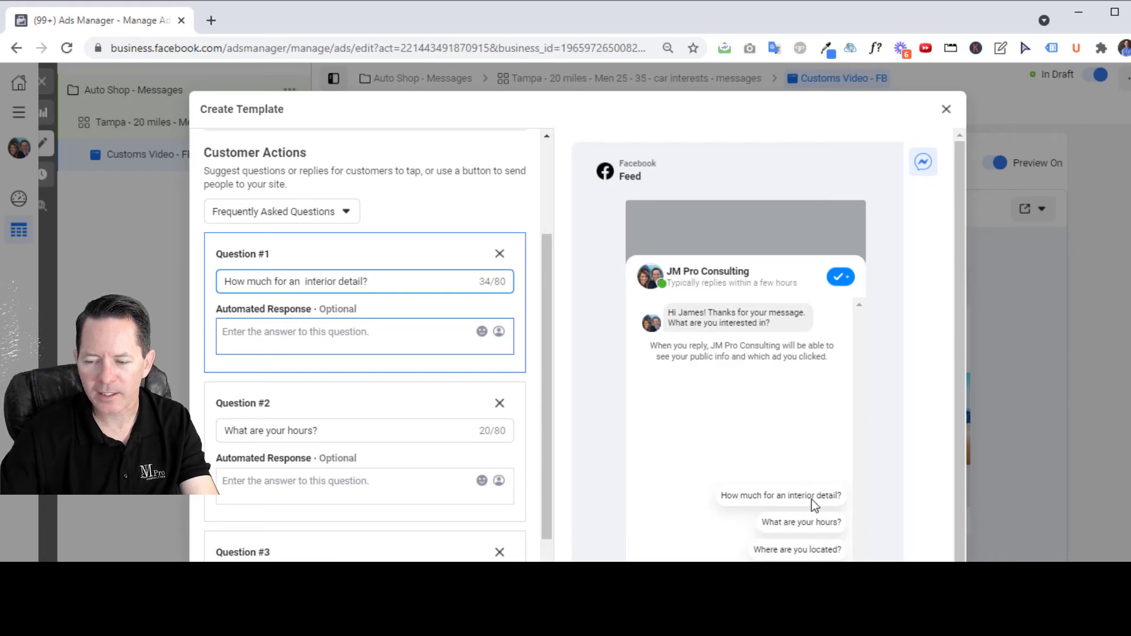
Look over the template's greeting and three questions, and leave the template without saving the changes.
left_click(544, 291)
scroll(544, 291, "up", 2)
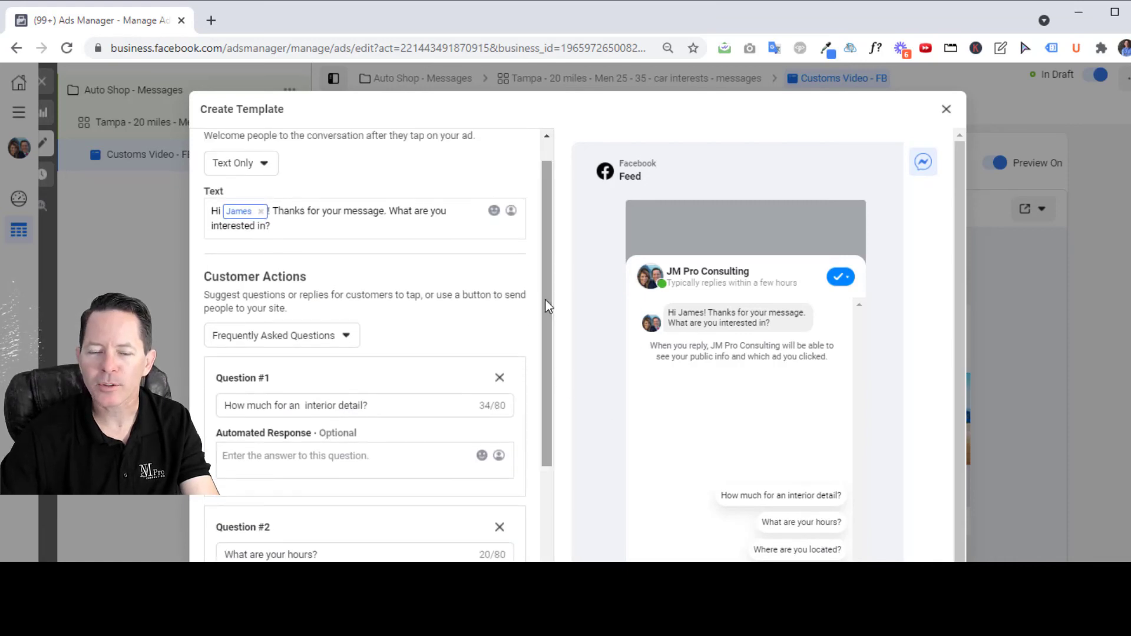
scroll(510, 391, "down", 3)
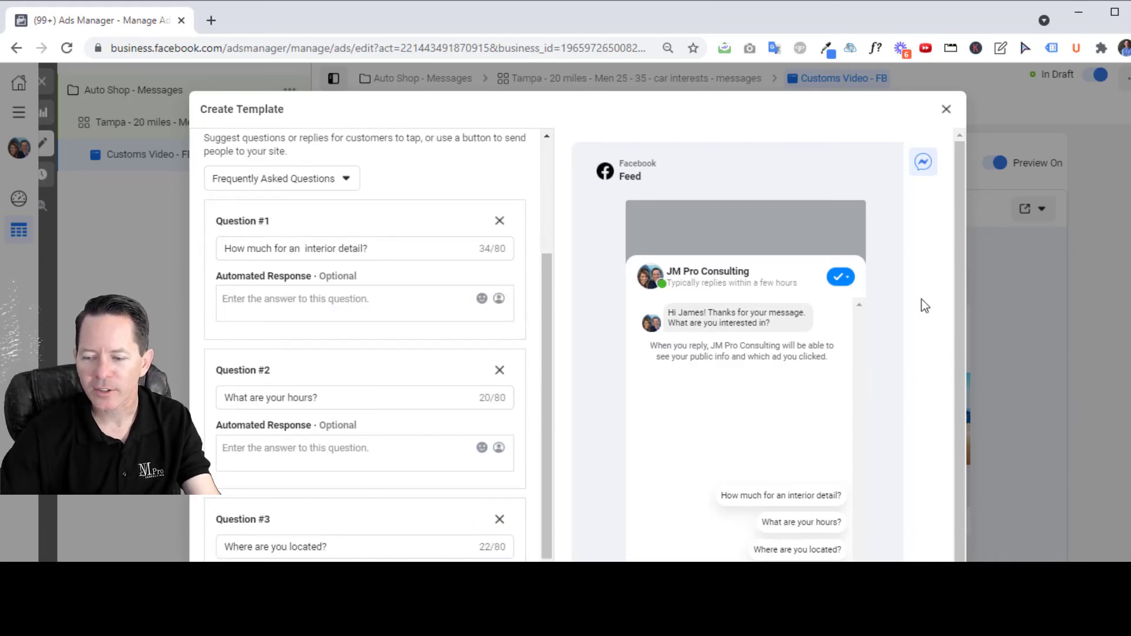
left_click(946, 109)
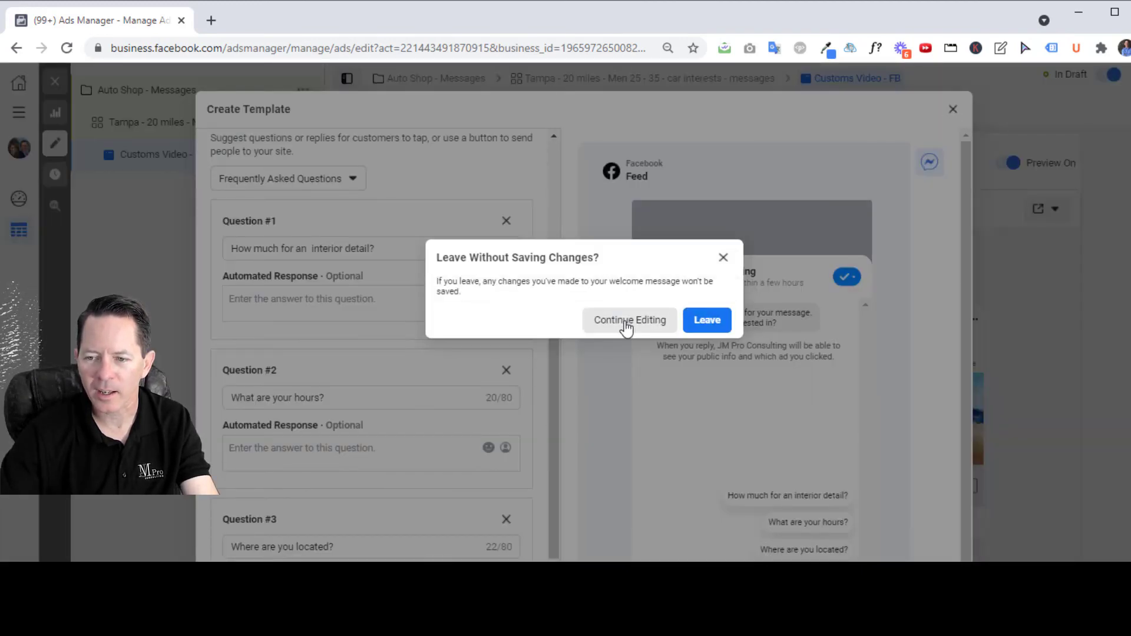
left_click(712, 330)
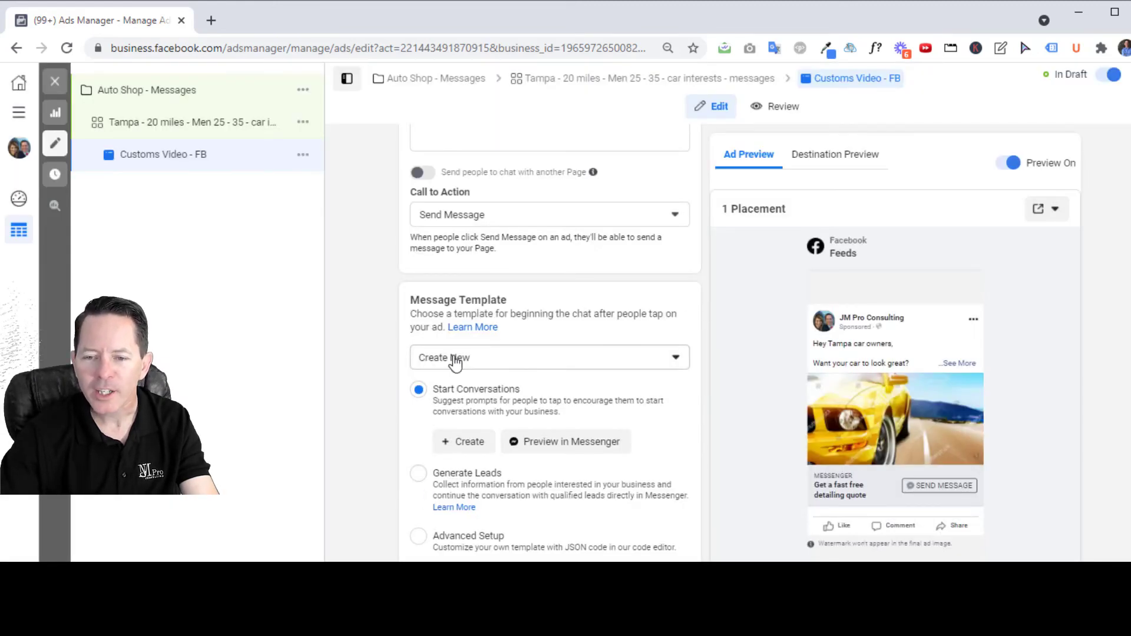
Check the message template options, keeping Create New and Start Conversations, and examine the ad's Tracking settings for website events.
left_click(472, 357)
left_click(408, 392)
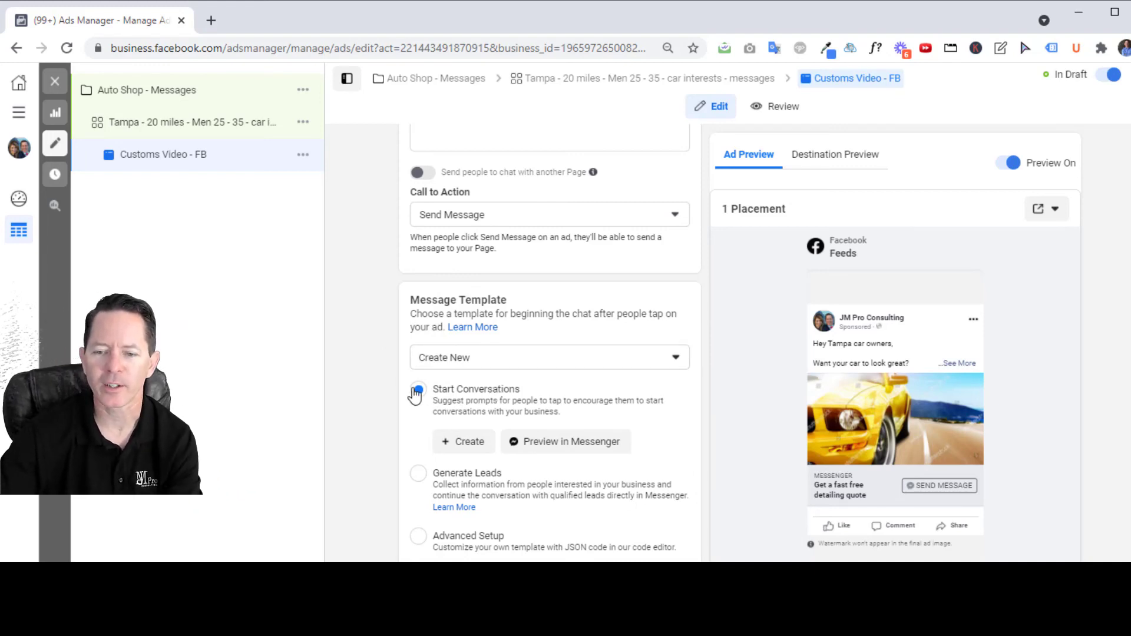
scroll(401, 409, "down", 3)
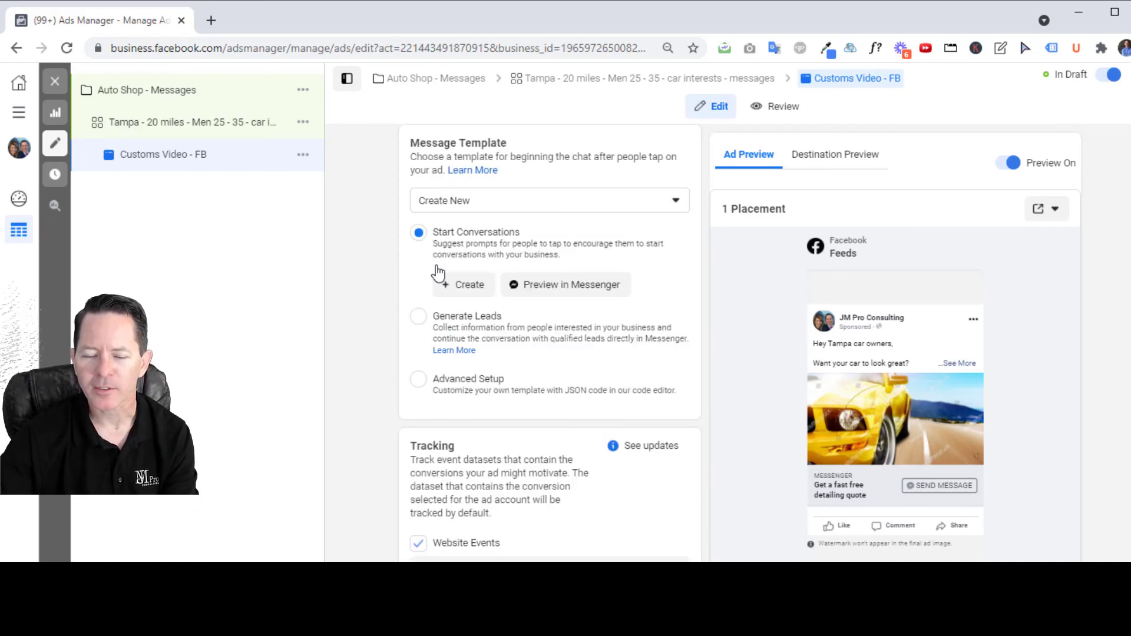
scroll(422, 235, "up", 3)
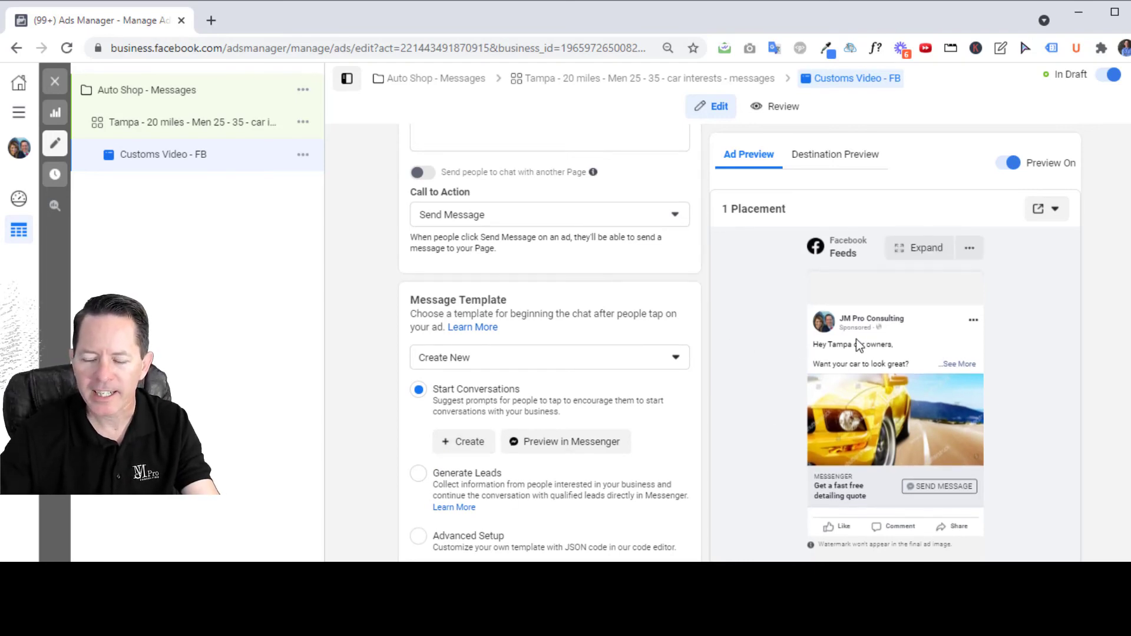
scroll(383, 352, "down", 5)
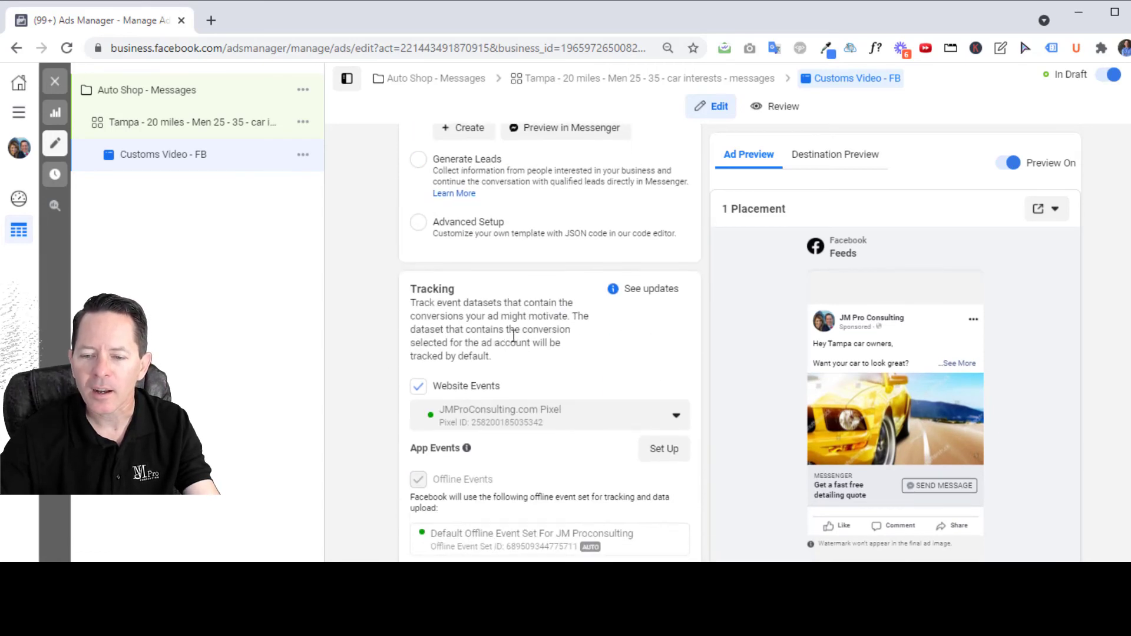
scroll(410, 377, "down", 1)
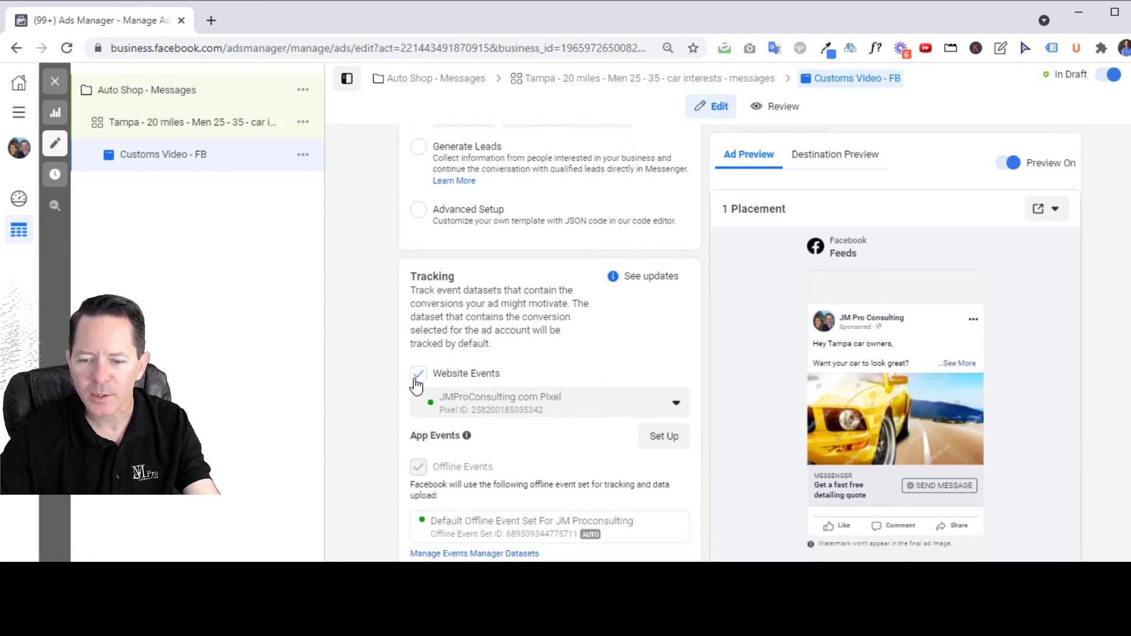
left_click(420, 374)
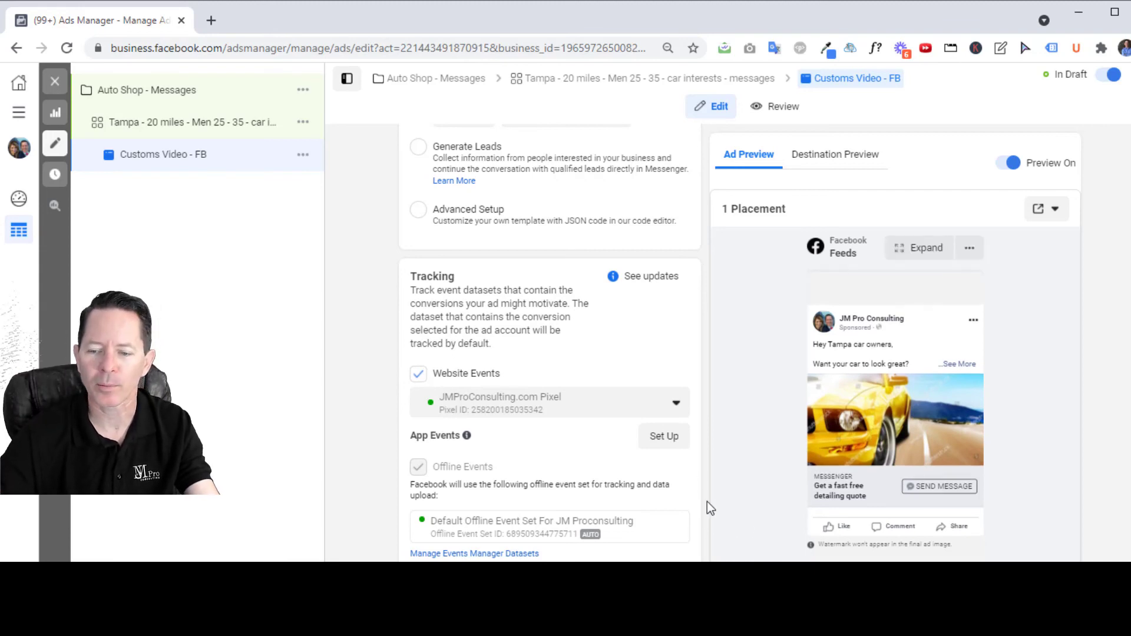
Review the whole ad, covering its name, identity, format, media, primary text and headline.
scroll(671, 472, "up", 8)
scroll(671, 472, "up", 10)
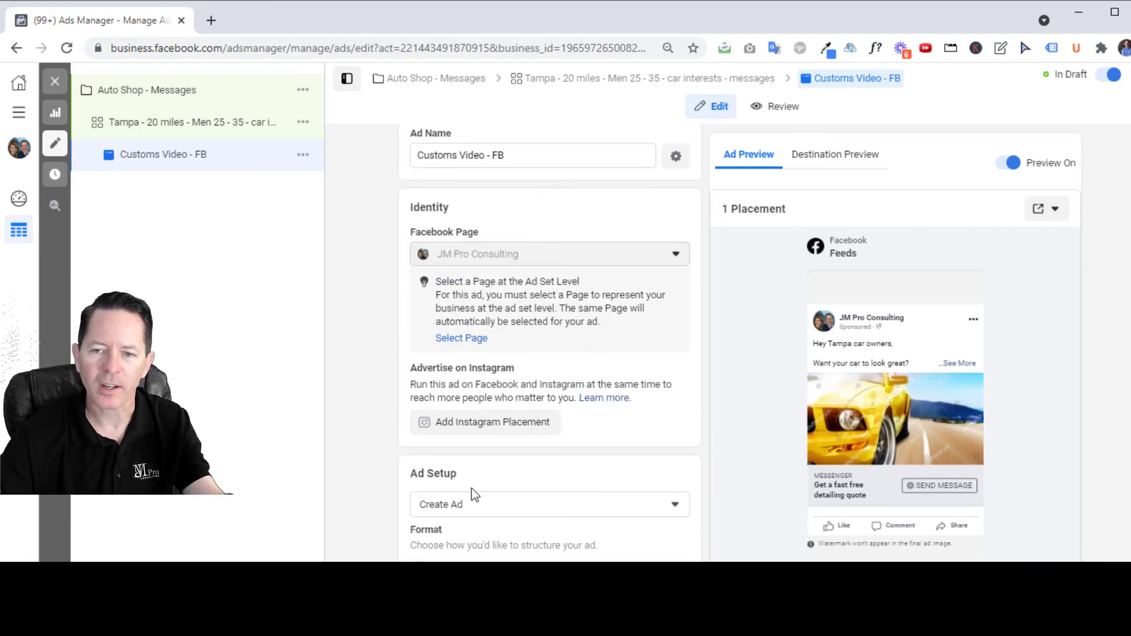
scroll(556, 207, "down", 7)
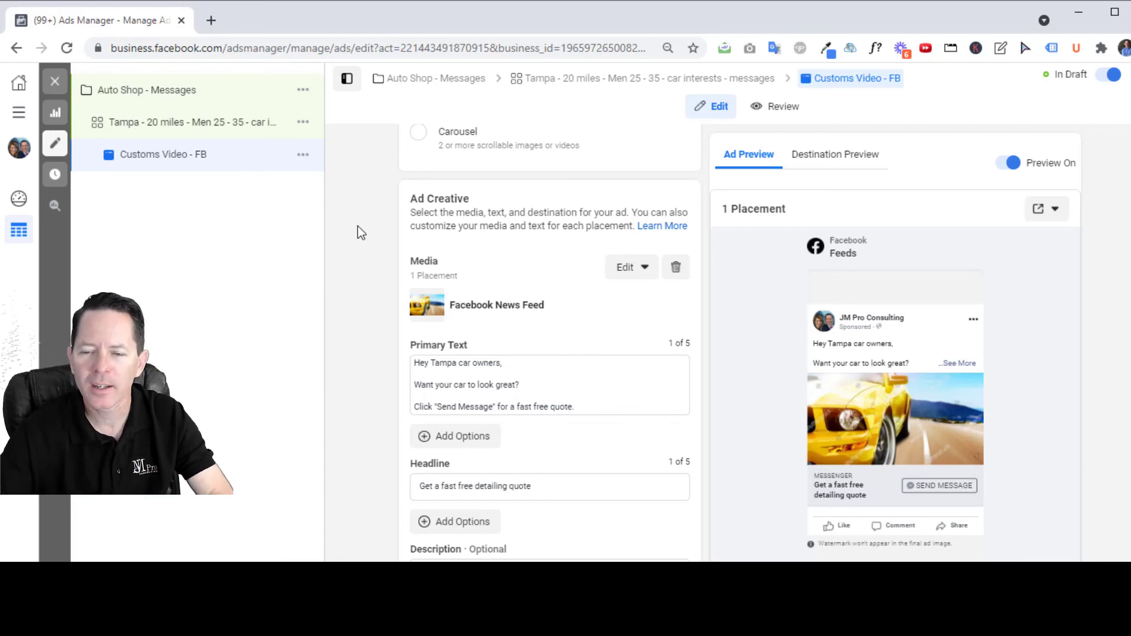
scroll(566, 306, "up", 8)
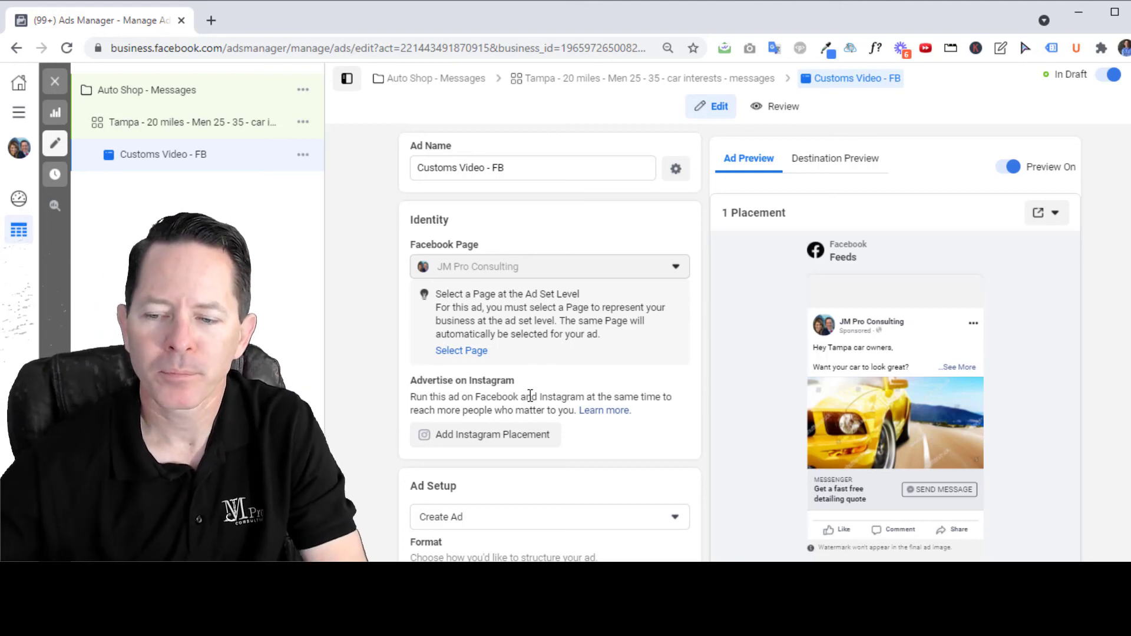
scroll(530, 396, "down", 5)
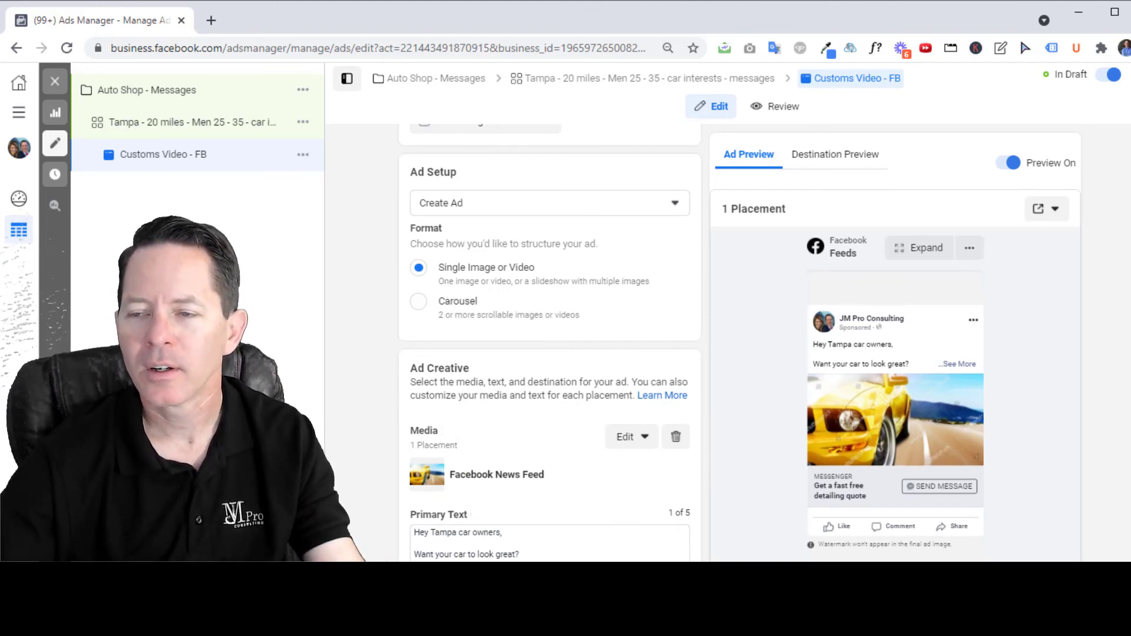
scroll(1093, 353, "down", 1)
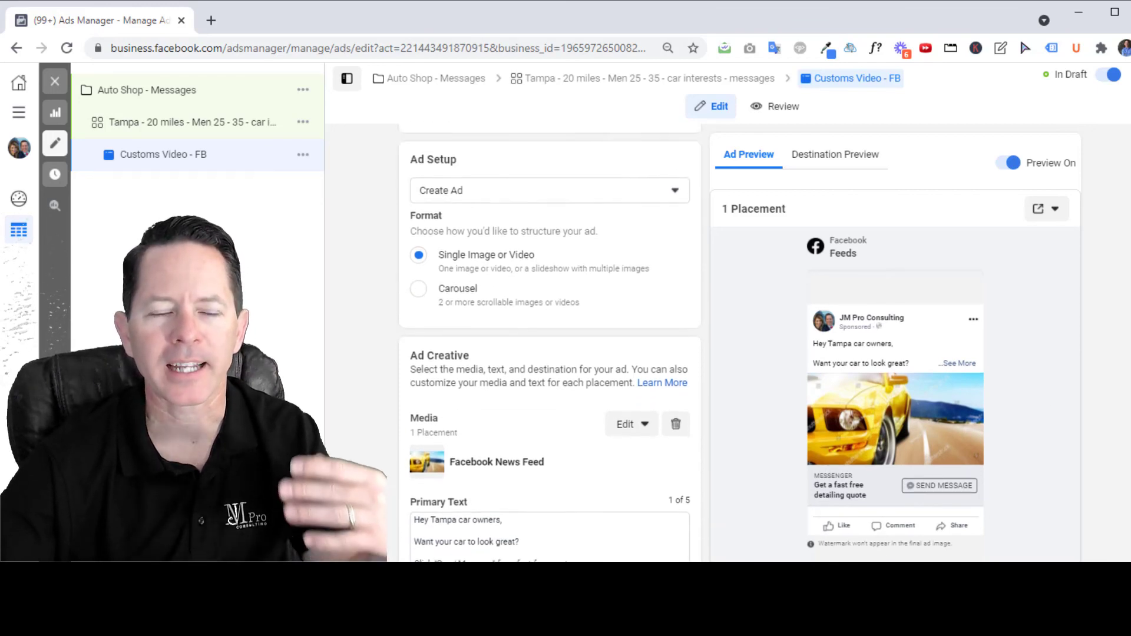
scroll(550, 342, "up", 4)
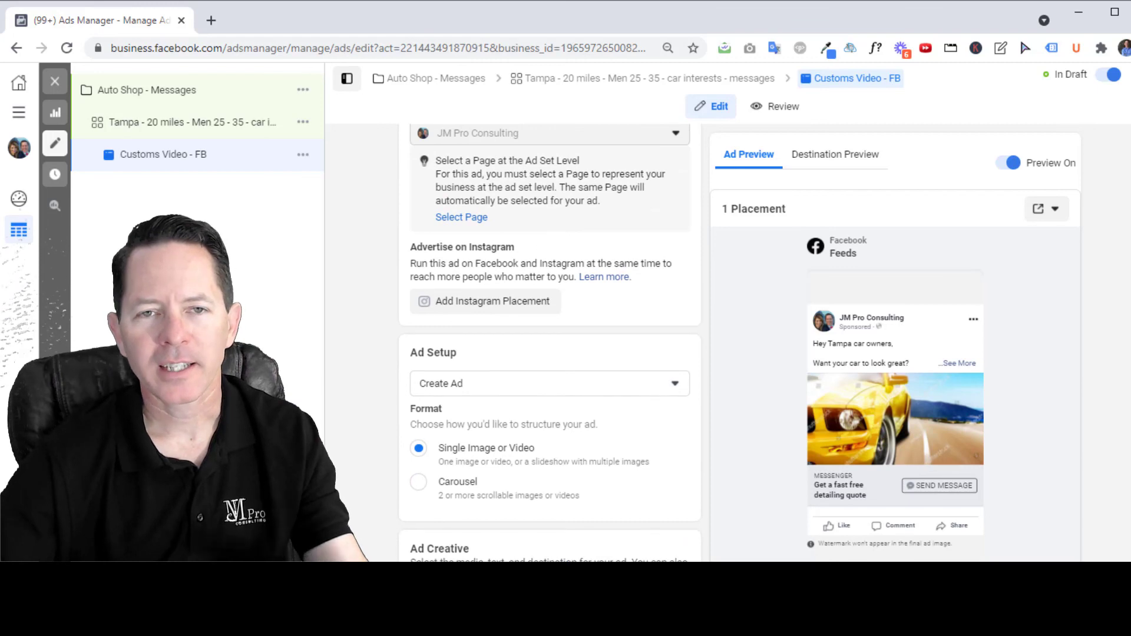
scroll(550, 342, "up", 2)
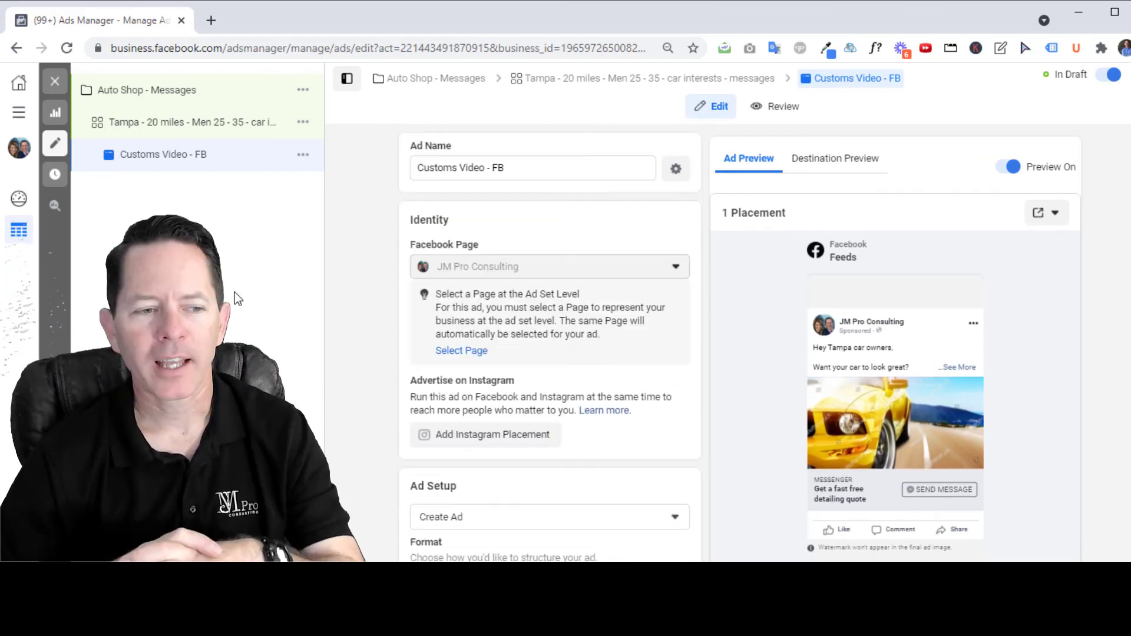